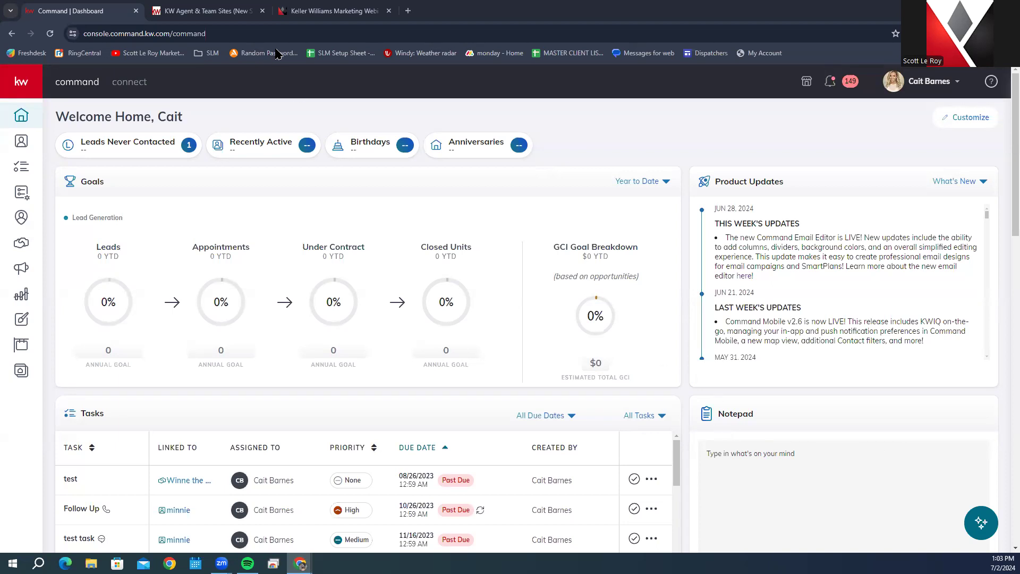
Step: Move the Keller Williams Marketing tab to second place and load the SLM home page
click(329, 11)
drag(330, 10, 213, 11)
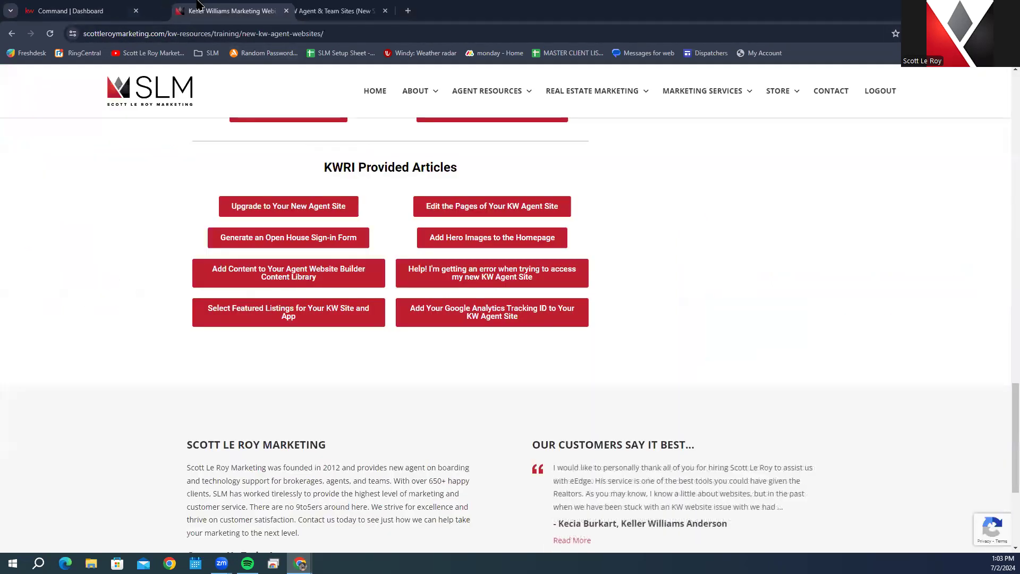
click(449, 91)
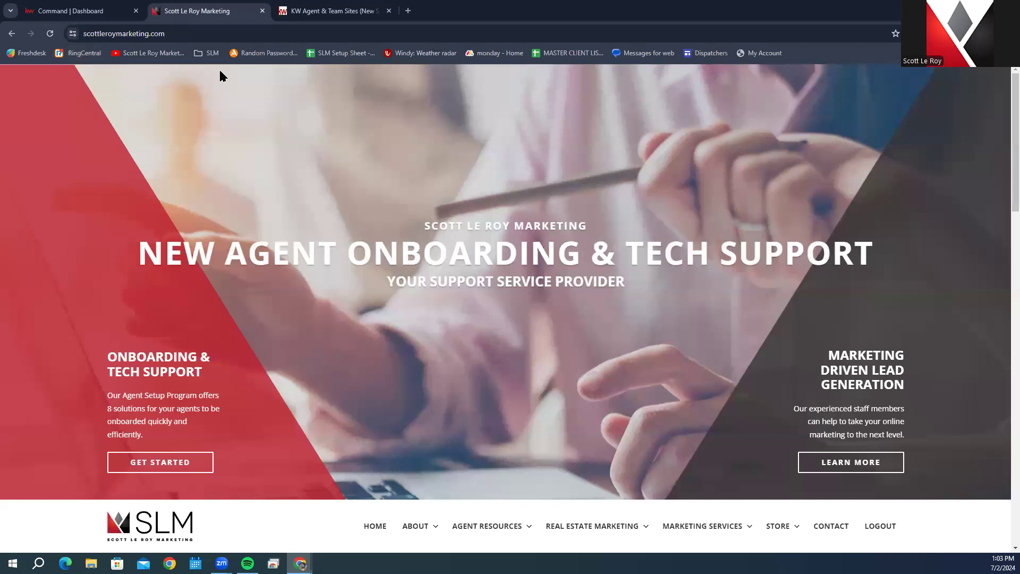
Step: Open New KW Agent Websites from the Agent Resources menu
scroll(353, 221, down, 6)
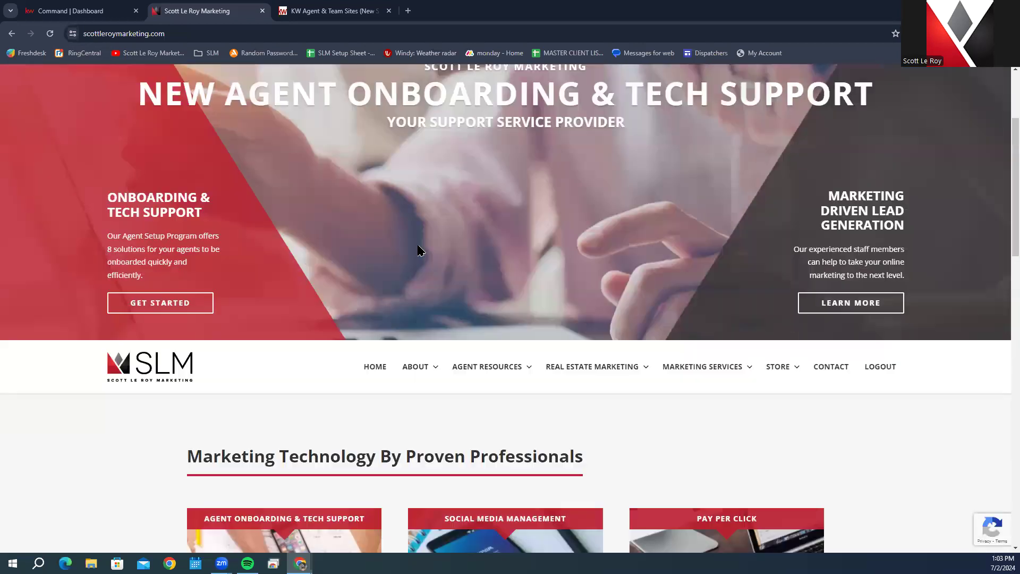
mouse_move(480, 214)
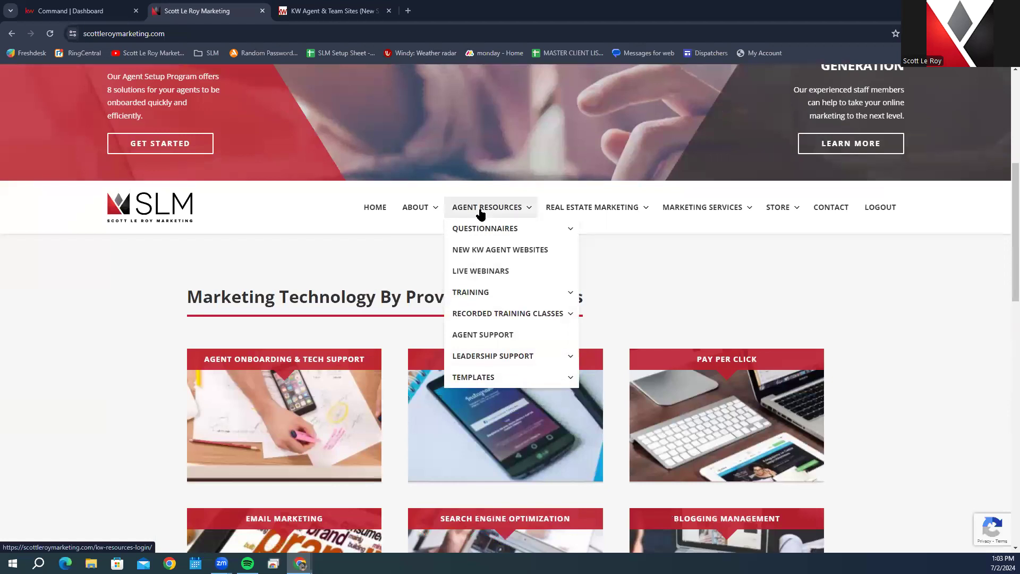
click(506, 255)
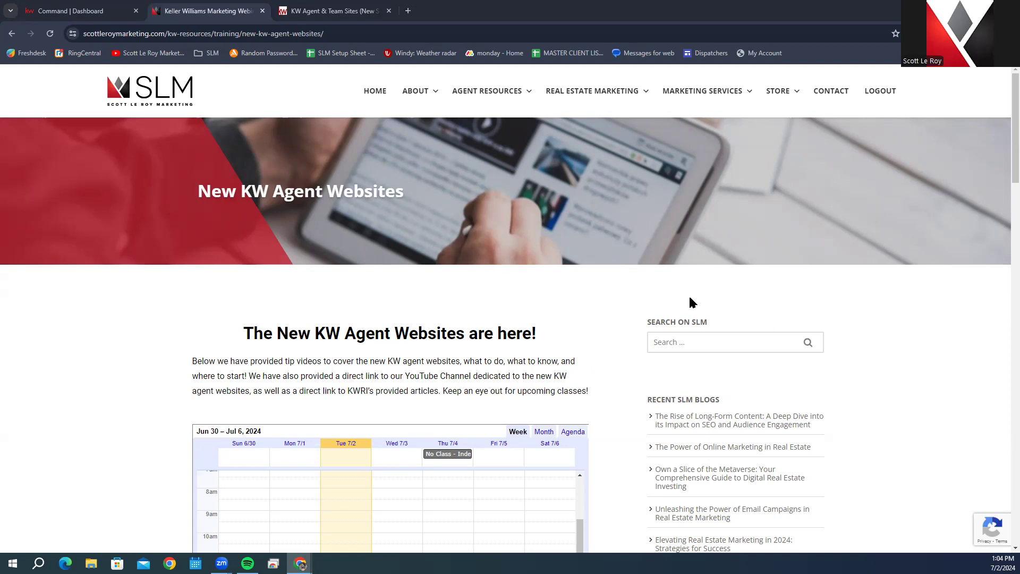
Step: Scroll past the class calendar to the SLM YouTube Playlist and 'Before Launching your NEW KW Website' video
scroll(641, 312, down, 3)
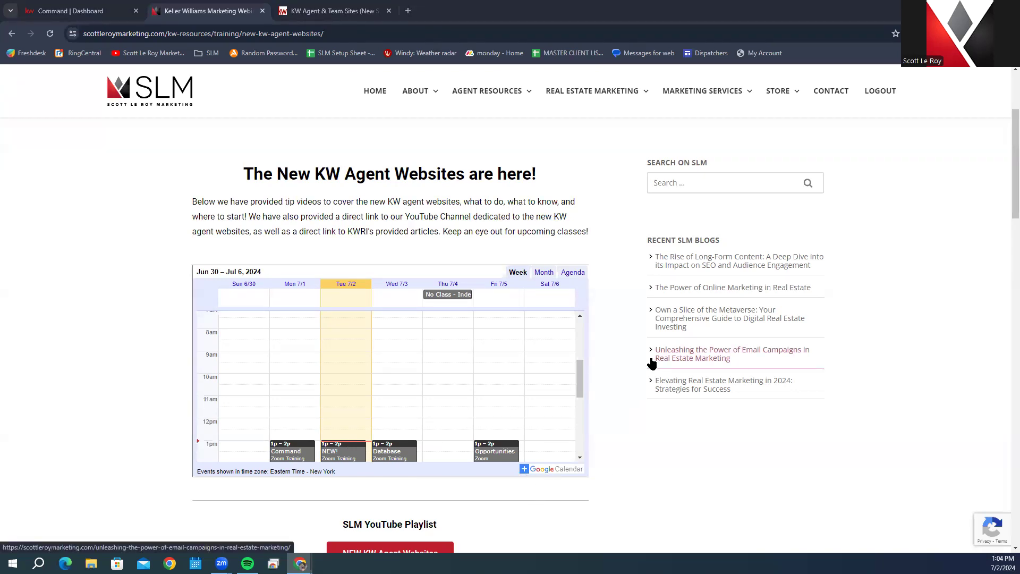
scroll(652, 363, down, 4)
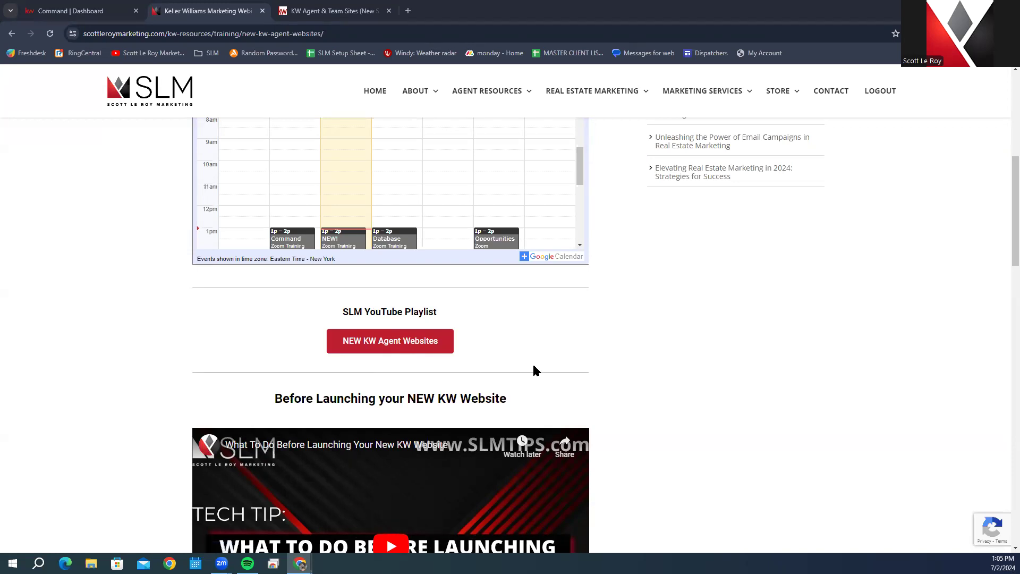
Step: Scroll down to the 'Once your have Launched your Website' video and its four tutorial links
scroll(296, 298, down, 4)
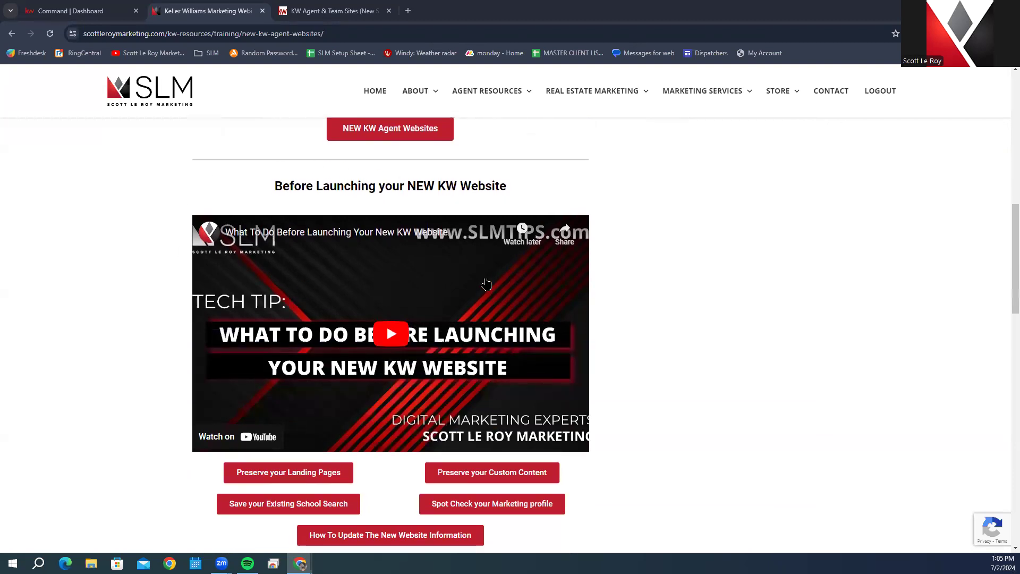
scroll(486, 287, down, 2)
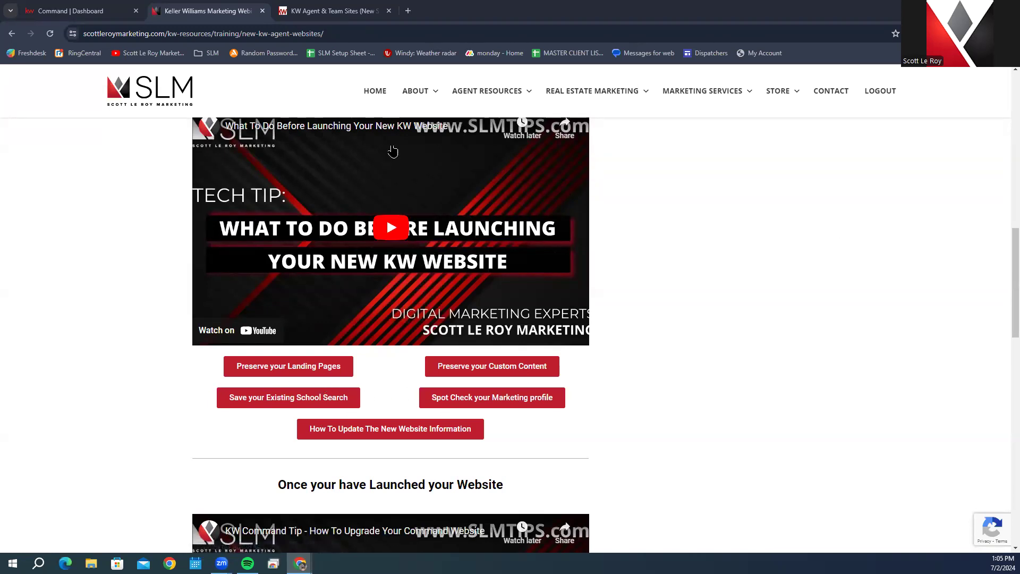
scroll(273, 209, up, 2)
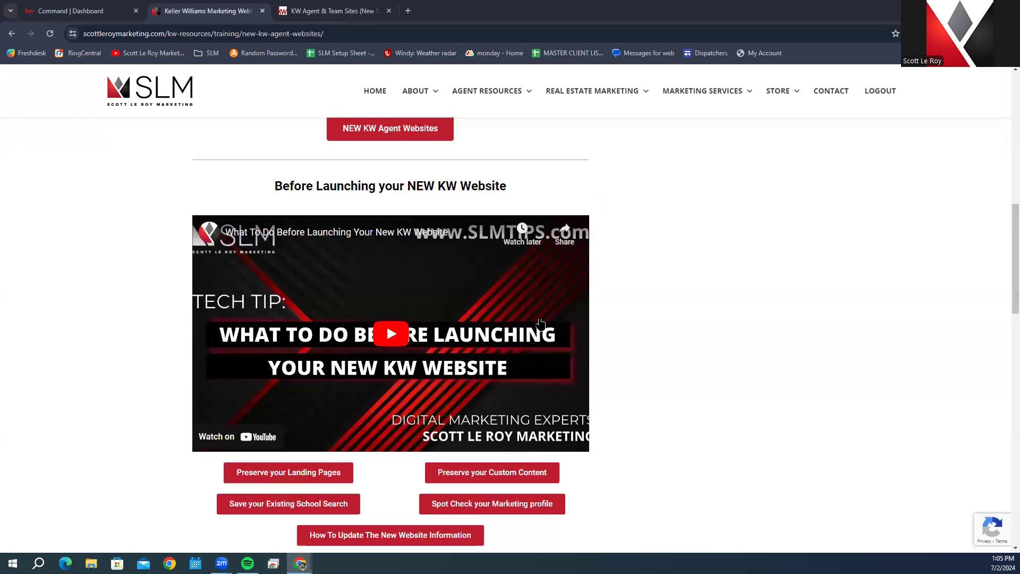
scroll(540, 324, down, 1)
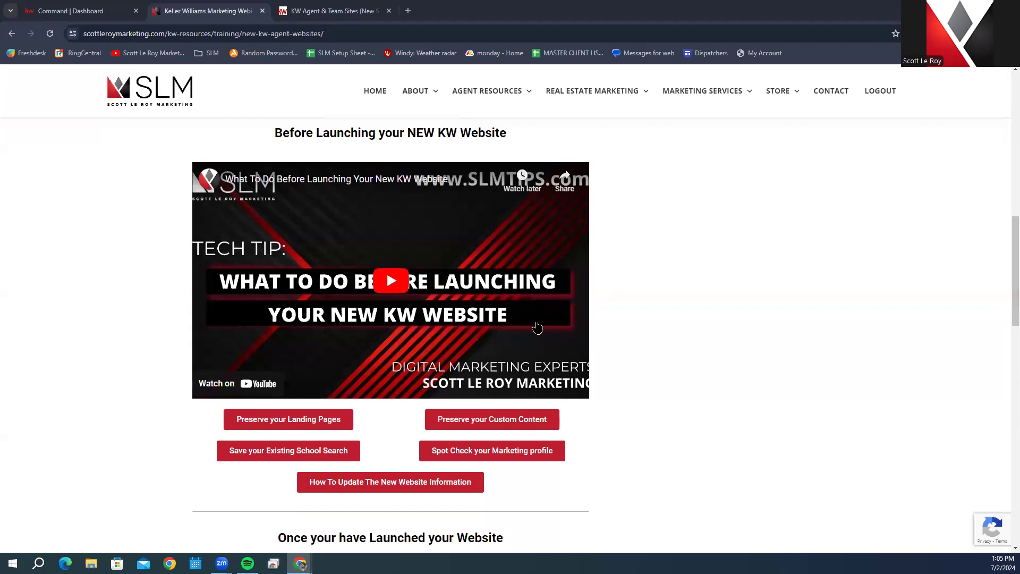
scroll(690, 314, down, 1)
scroll(691, 315, down, 1)
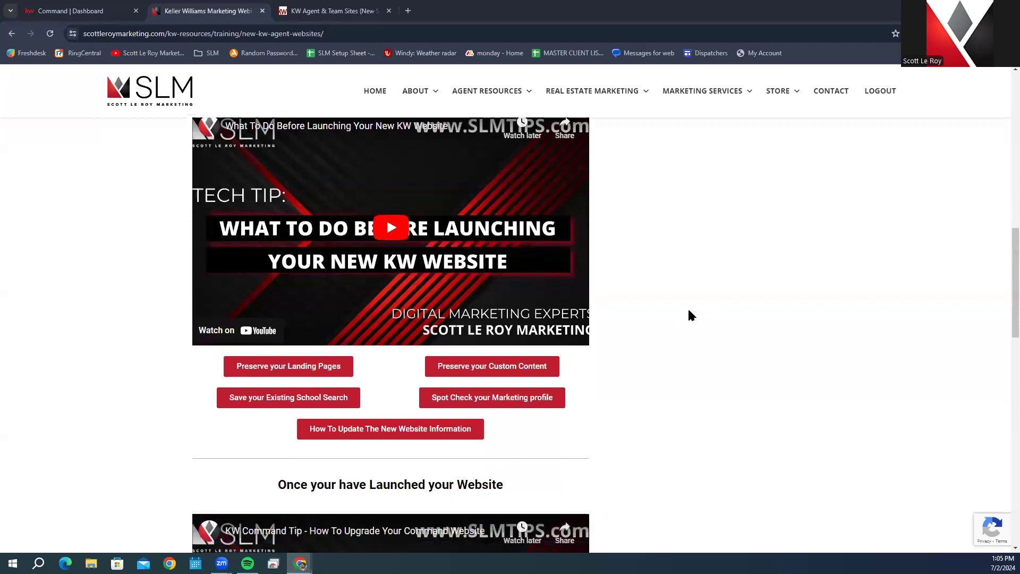
scroll(664, 338, down, 3)
scroll(664, 338, down, 1)
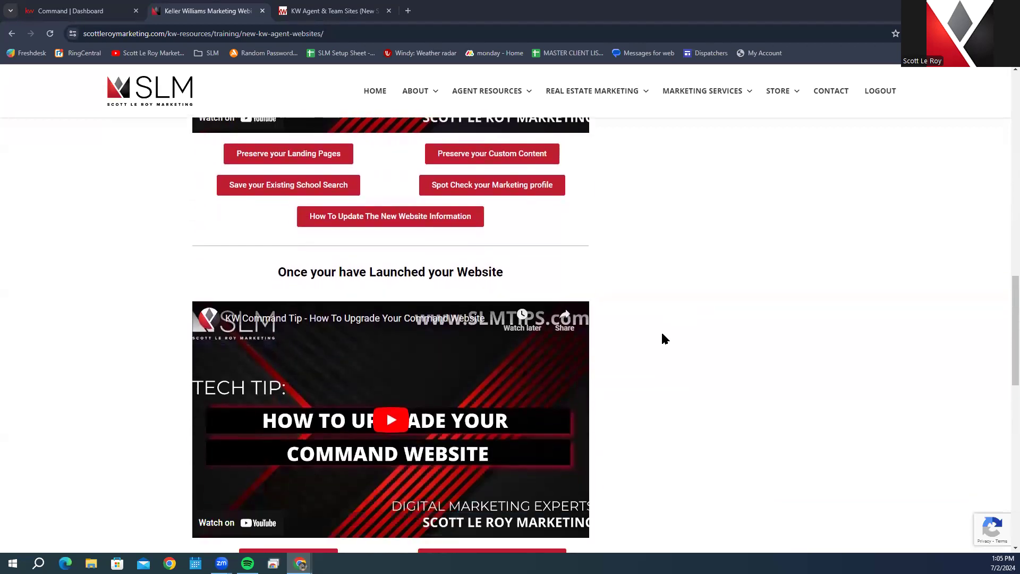
scroll(660, 337, down, 1)
scroll(660, 335, down, 1)
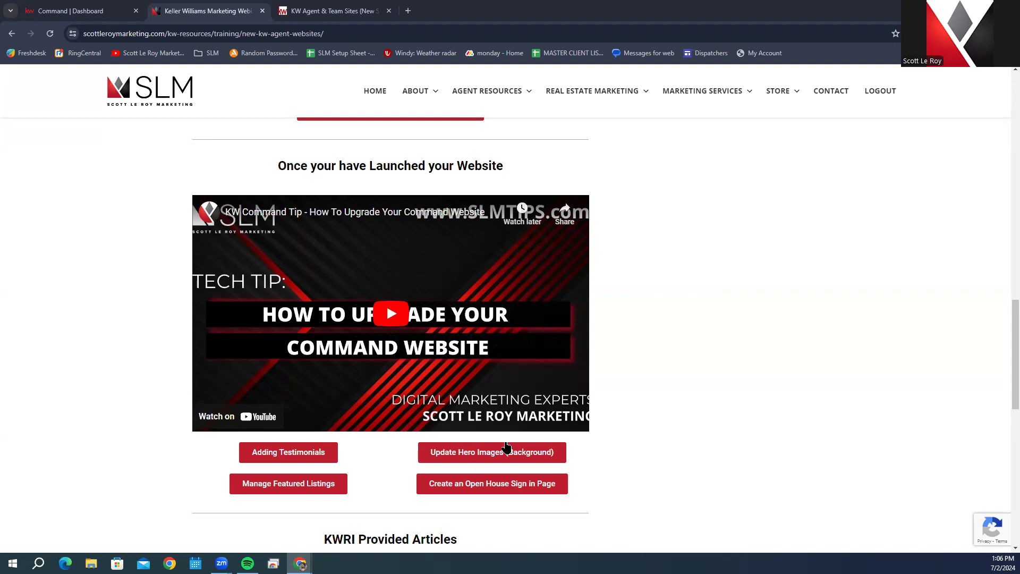
Step: Scroll to the eight KWRI Provided Articles links, then go to the KW Agent & Team Sites tab
scroll(563, 425, down, 4)
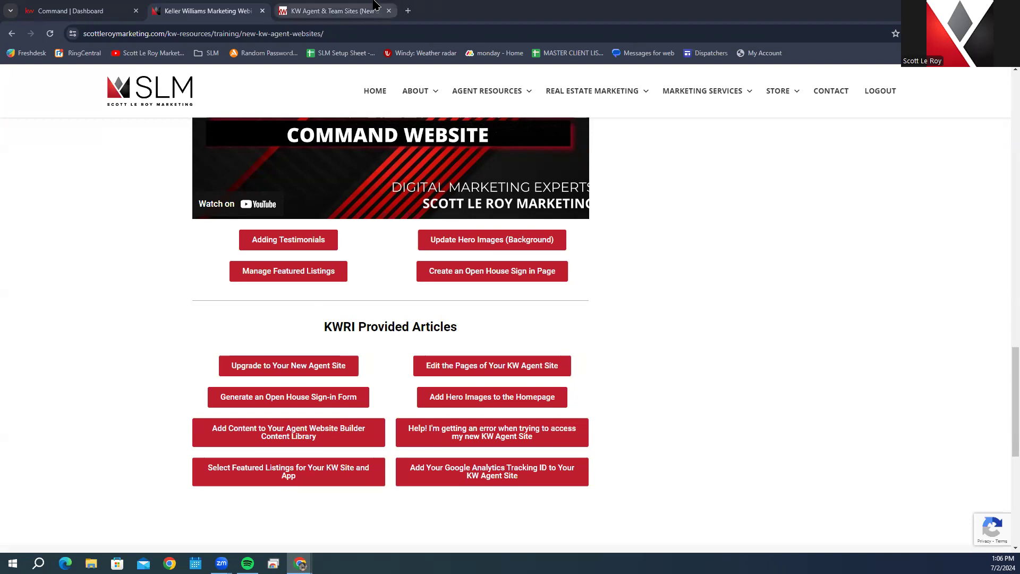
click(338, 12)
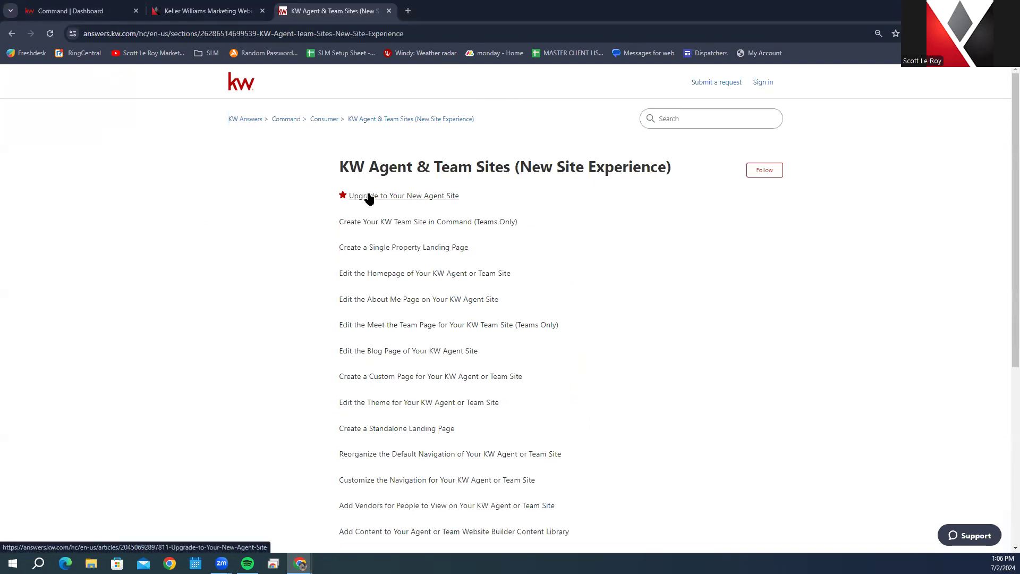
Step: Open the 'Upgrade to Your New Agent Site' article and read through it
click(417, 196)
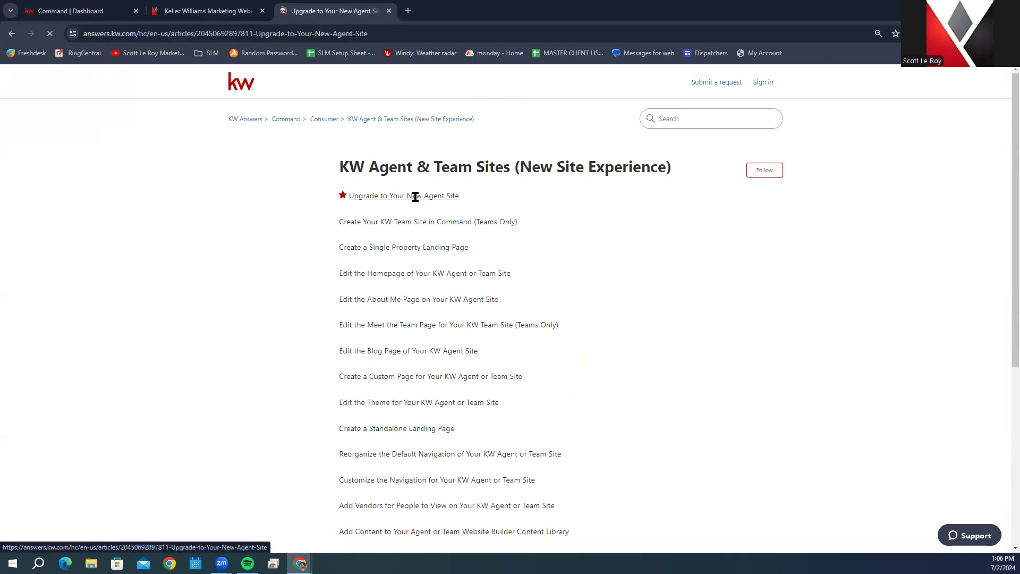
scroll(417, 205, down, 3)
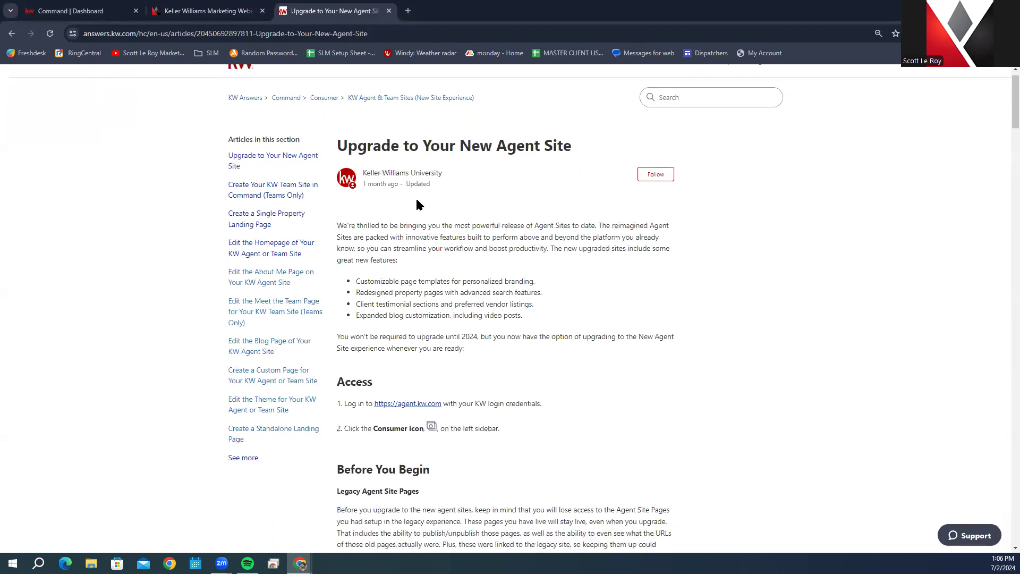
scroll(412, 332, down, 4)
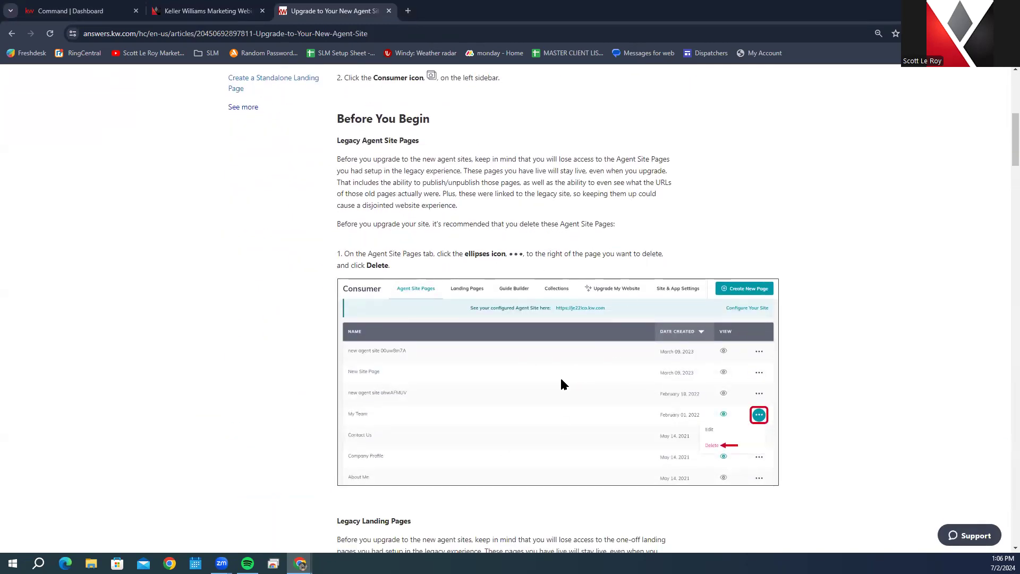
scroll(525, 373, down, 4)
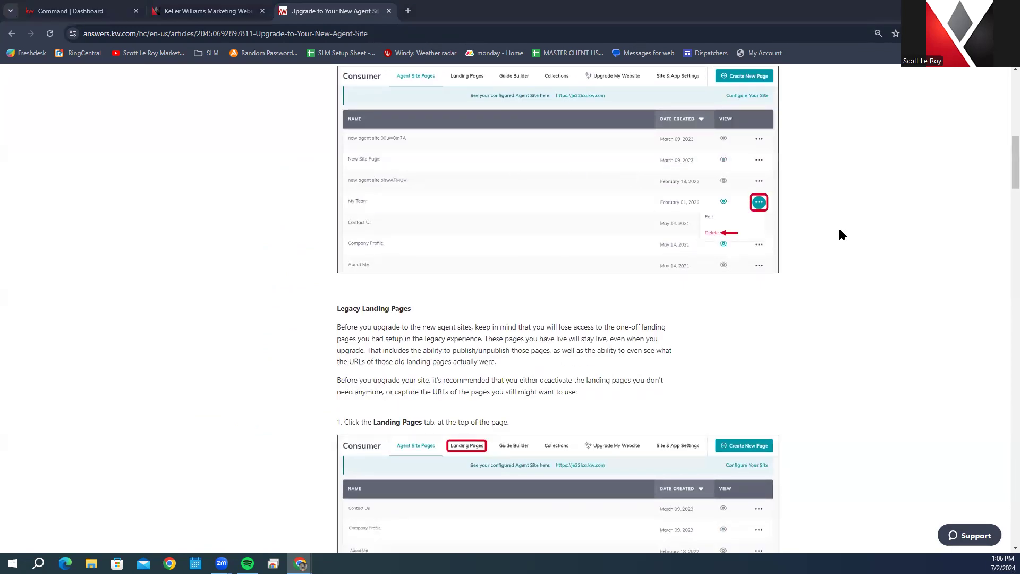
scroll(823, 233, down, 3)
scroll(834, 237, up, 7)
Step: Copy the article's web address and return to the Scott Le Roy Marketing tab
click(334, 31)
right_click(332, 31)
click(378, 119)
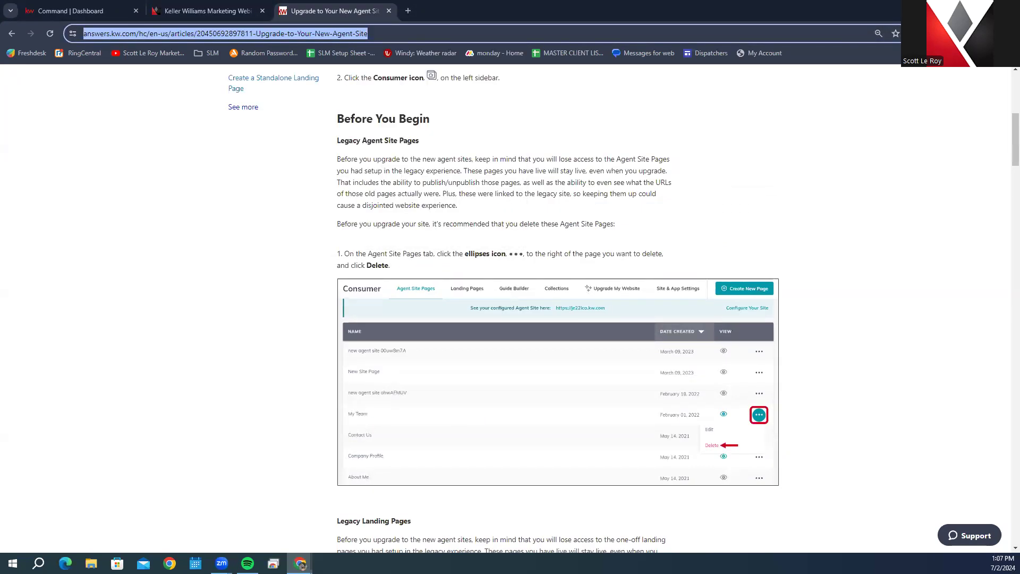
key(alt+Tab)
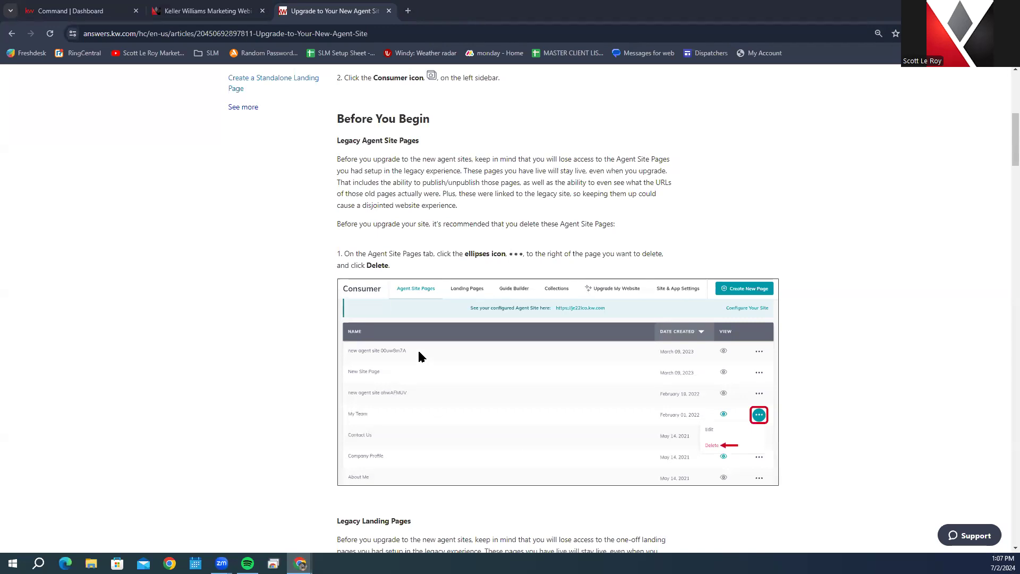
scroll(419, 352, up, 1)
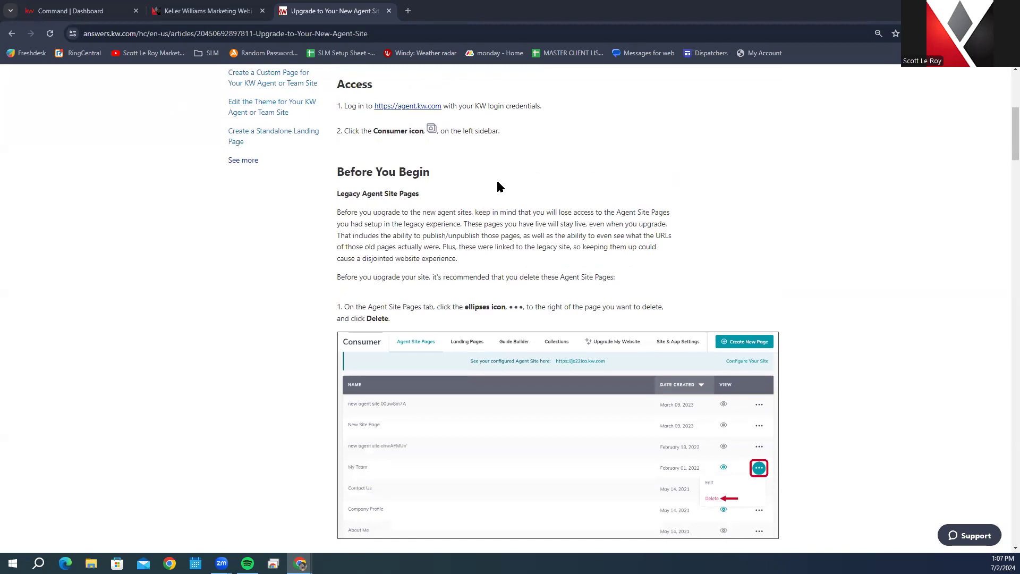
scroll(500, 186, down, 4)
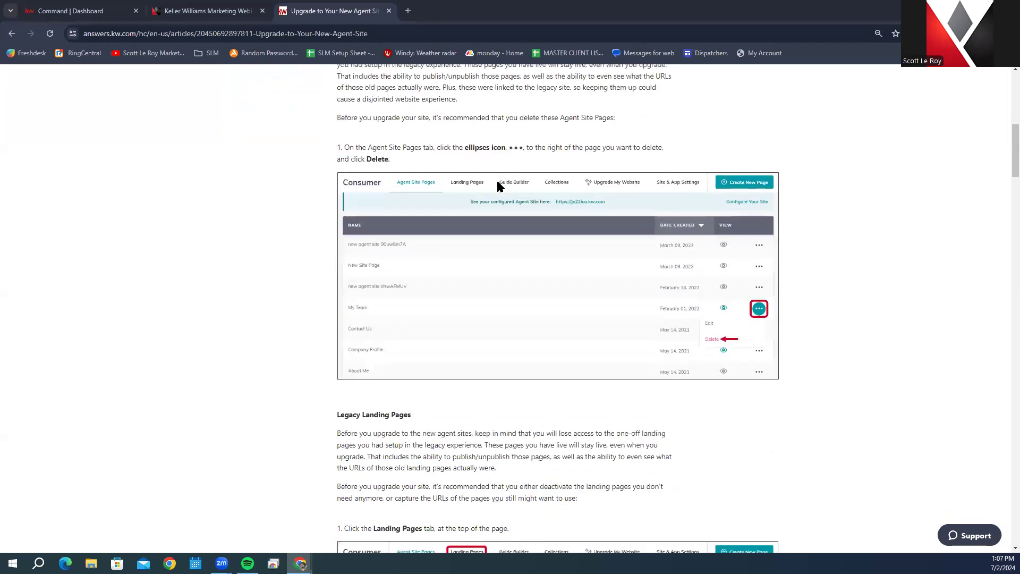
scroll(618, 201, up, 10)
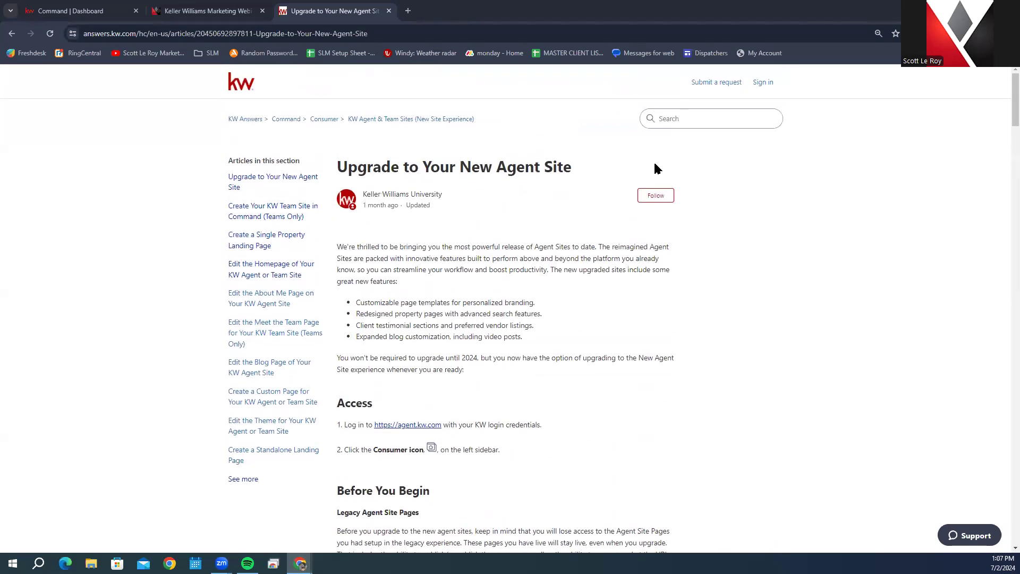
click(193, 6)
Step: Copy the training page's web address, then return to the 'Upgrade to Your New Agent Site' tab
scroll(279, 73, up, 9)
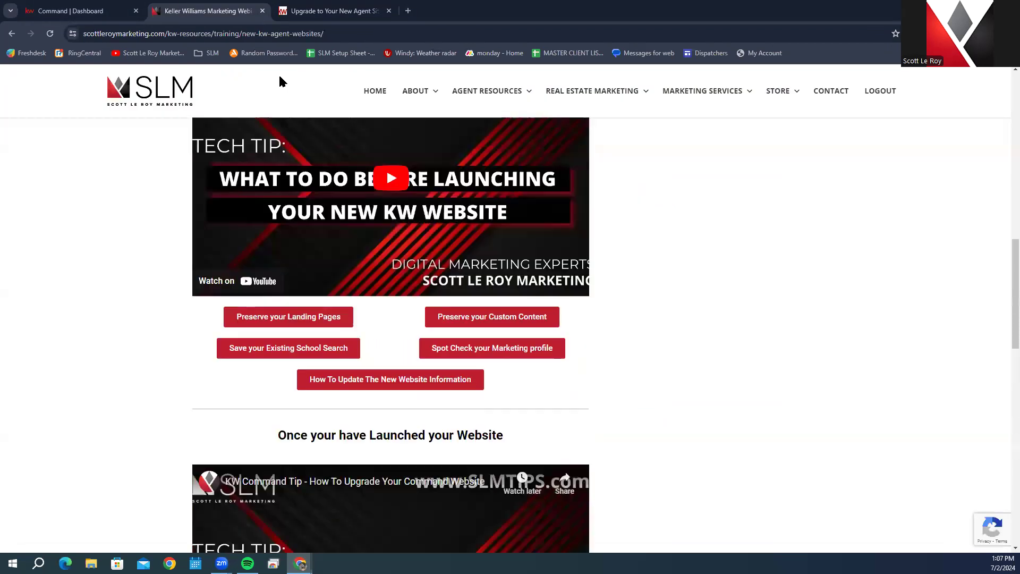
click(250, 33)
right_click(250, 35)
click(302, 134)
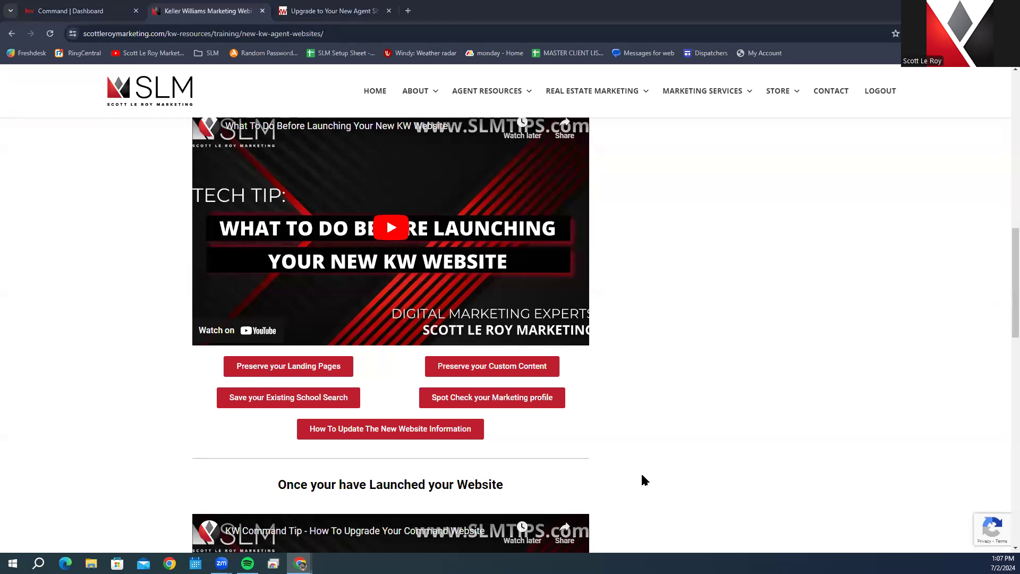
click(332, 11)
scroll(499, 168, down, 1)
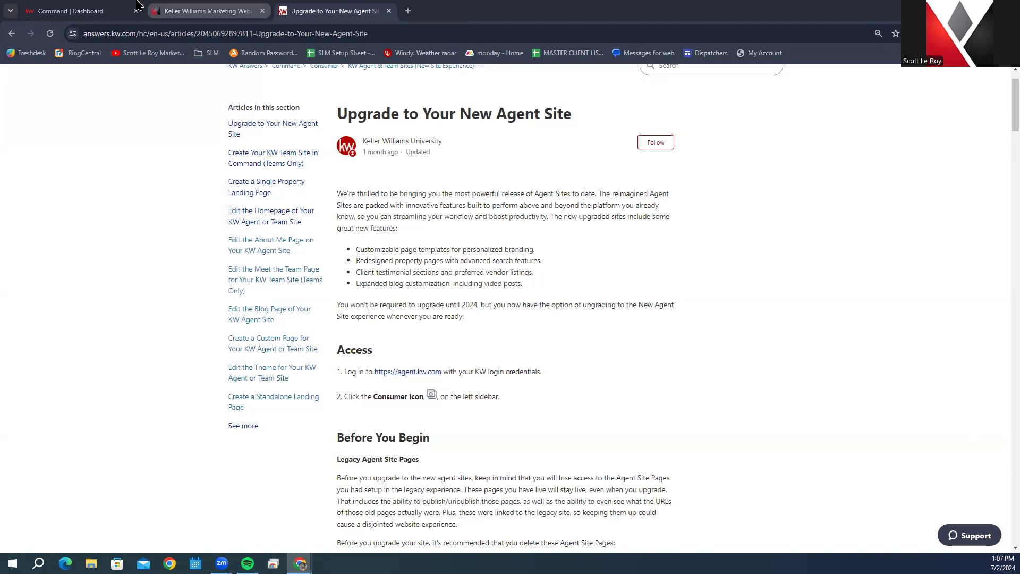
Step: Switch to the 'Command | Dashboard' browser tab
click(49, 5)
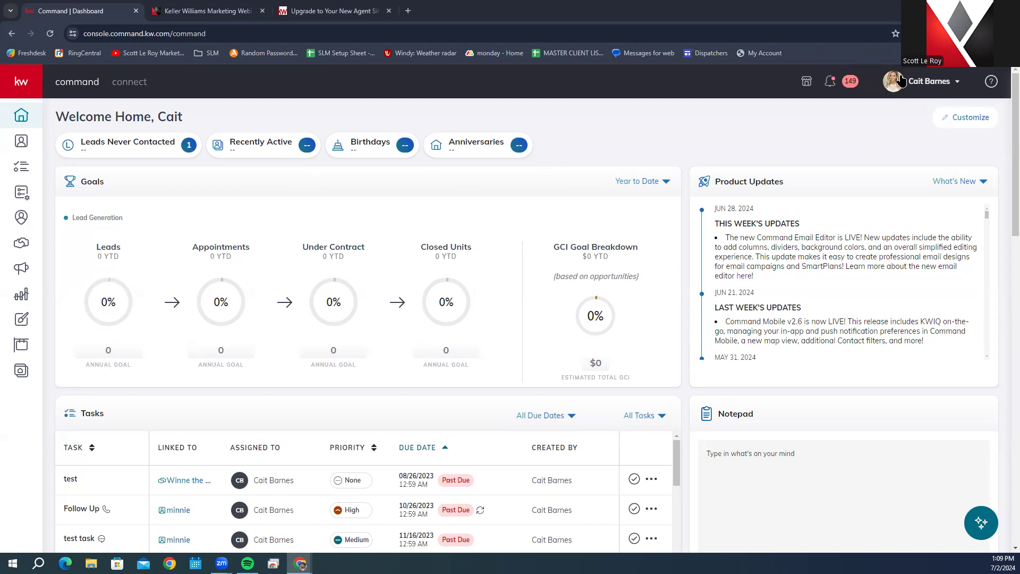
Step: Choose Settings from the profile-name menu at the top right
click(935, 84)
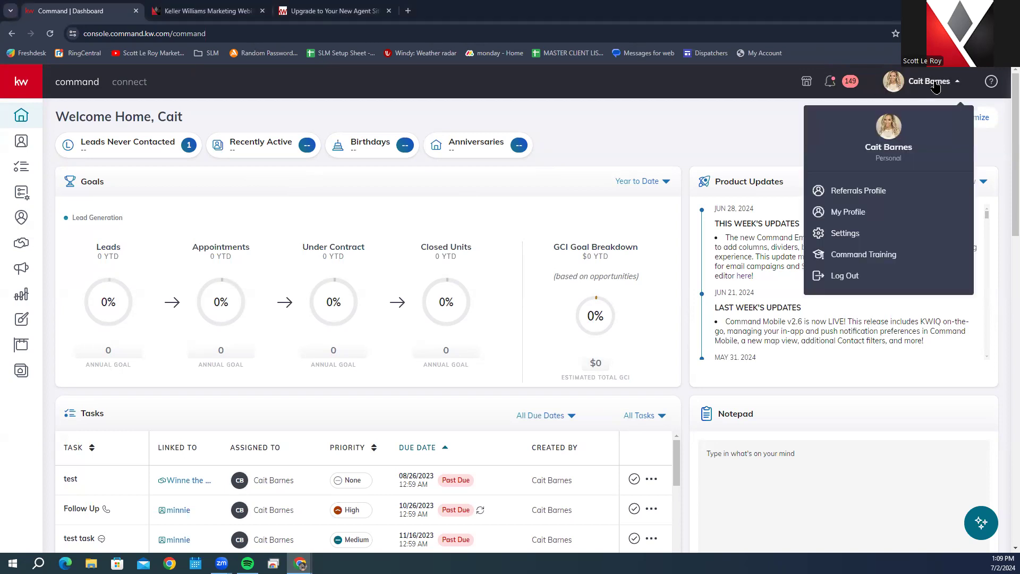
click(873, 229)
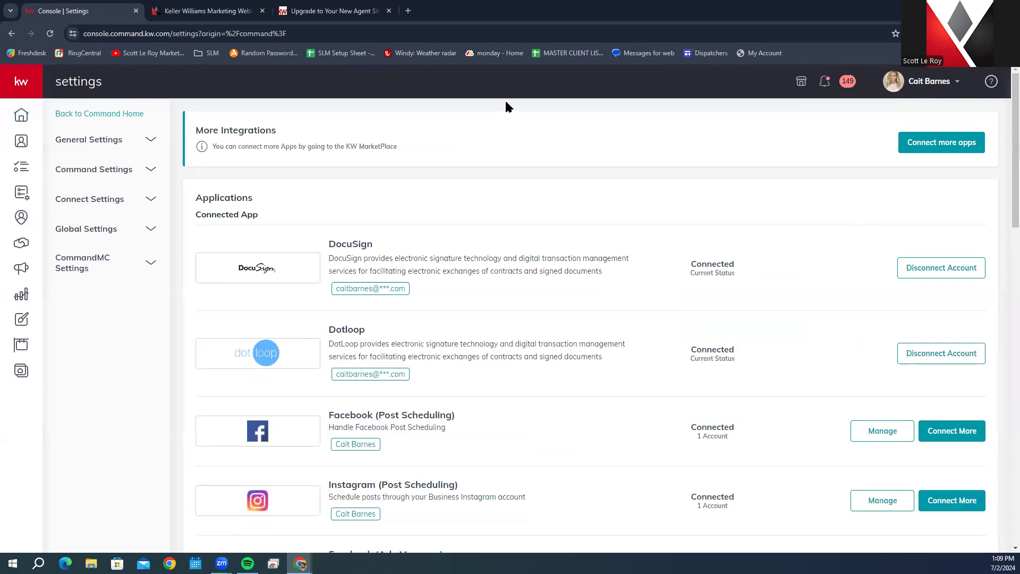
Step: Expand Connect Settings in the sidebar and choose Marketing Profile
click(118, 205)
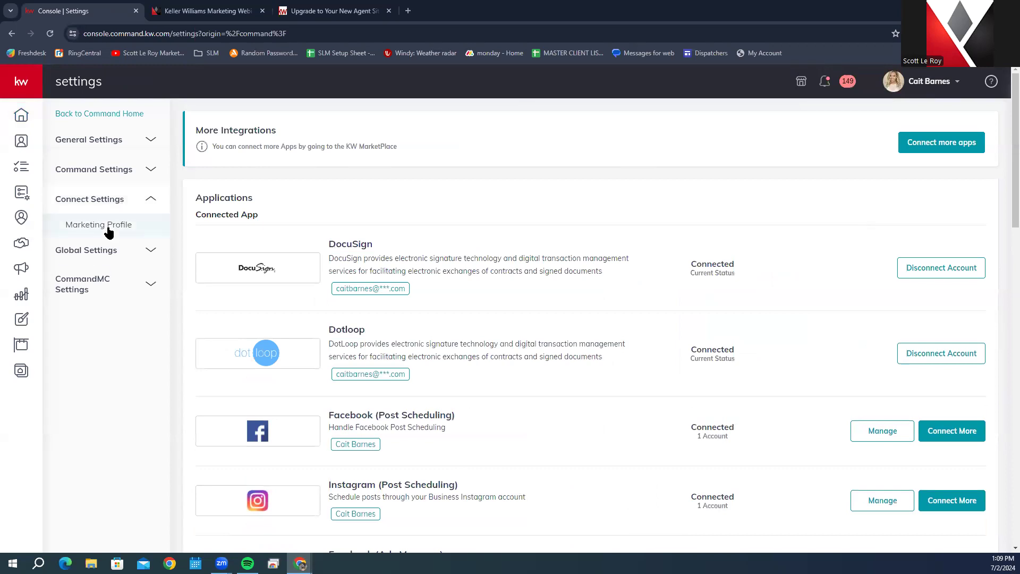
click(108, 227)
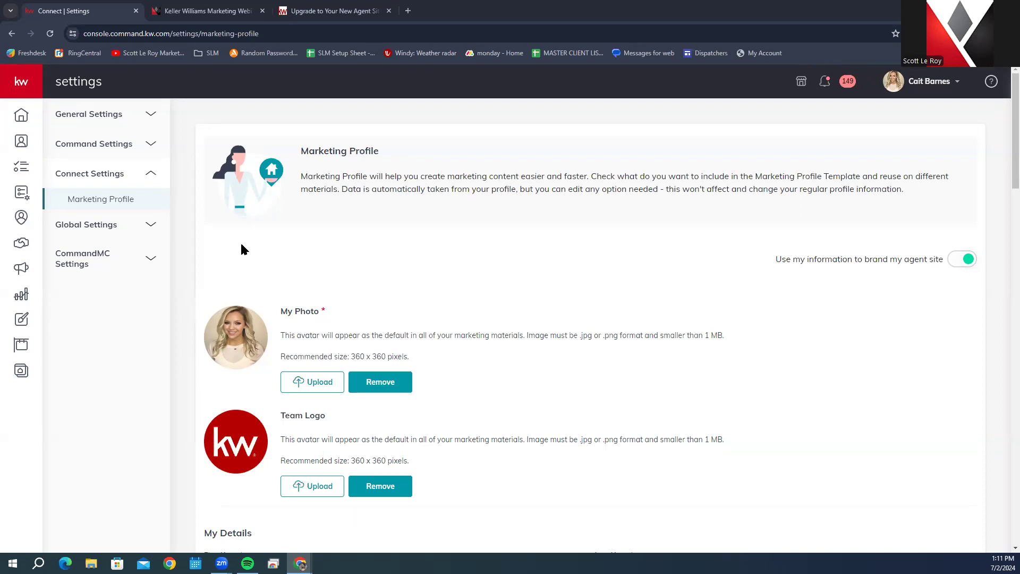
click(393, 381)
scroll(292, 449, down, 5)
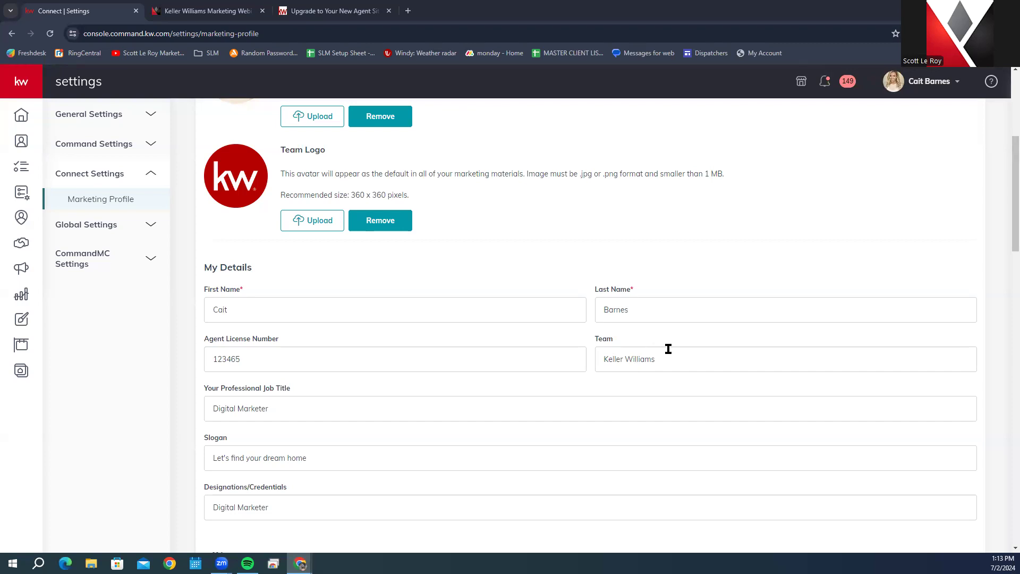
scroll(634, 354, down, 2)
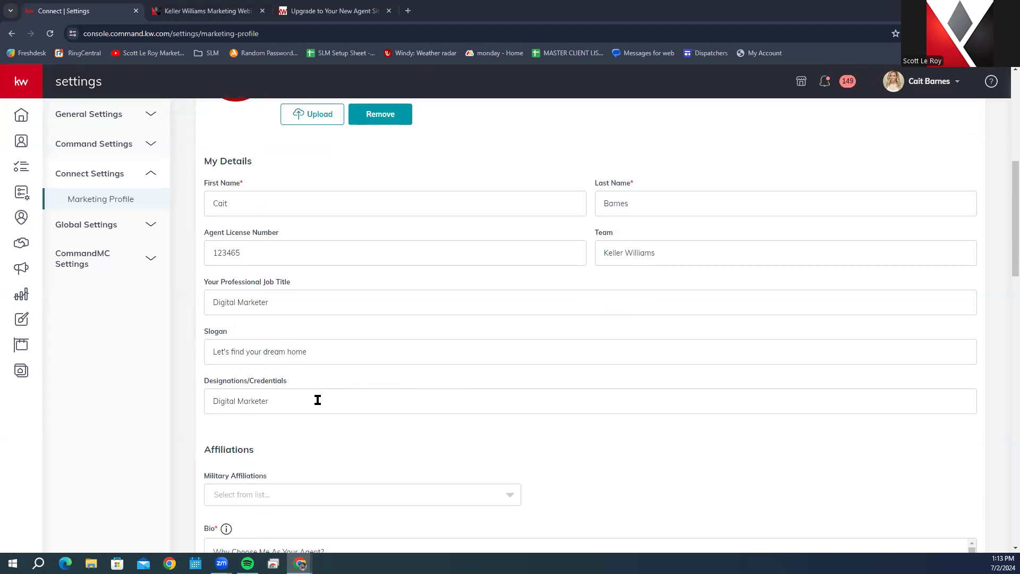
scroll(319, 401, down, 2)
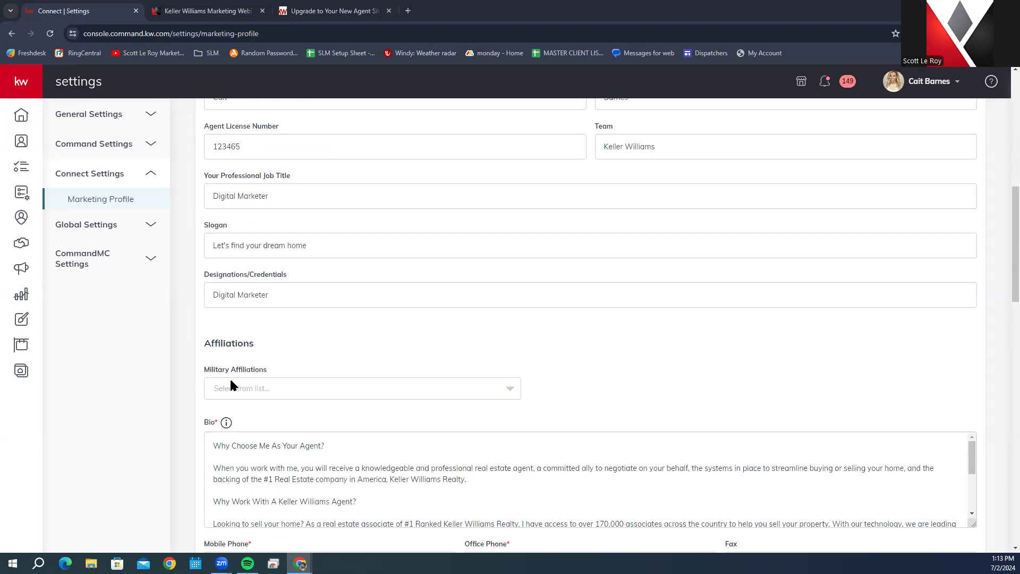
Step: Choose Active Duty Military as the military affiliation, and browse the service details without choosing one
click(248, 391)
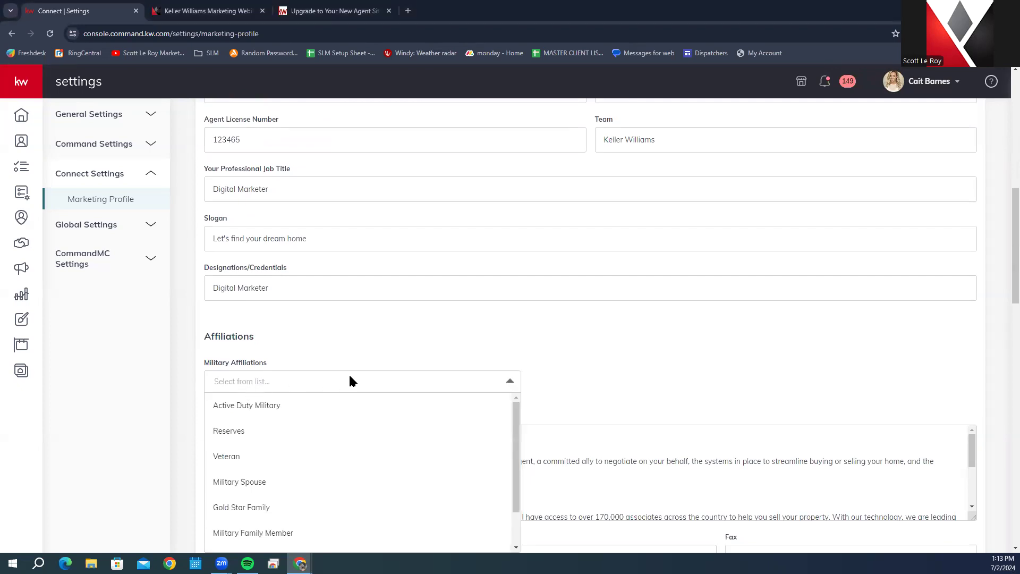
scroll(349, 381, down, 2)
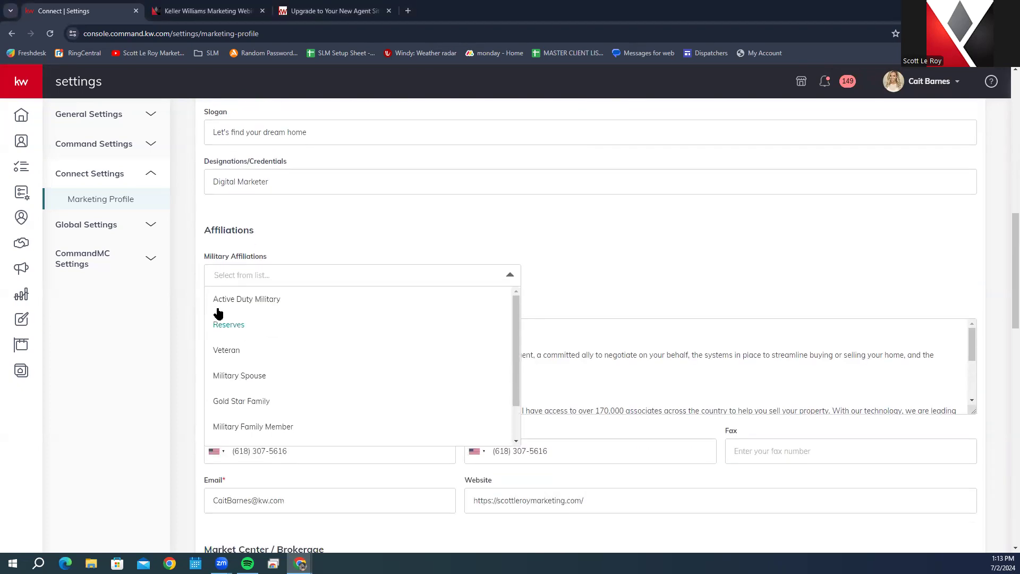
click(307, 303)
click(568, 275)
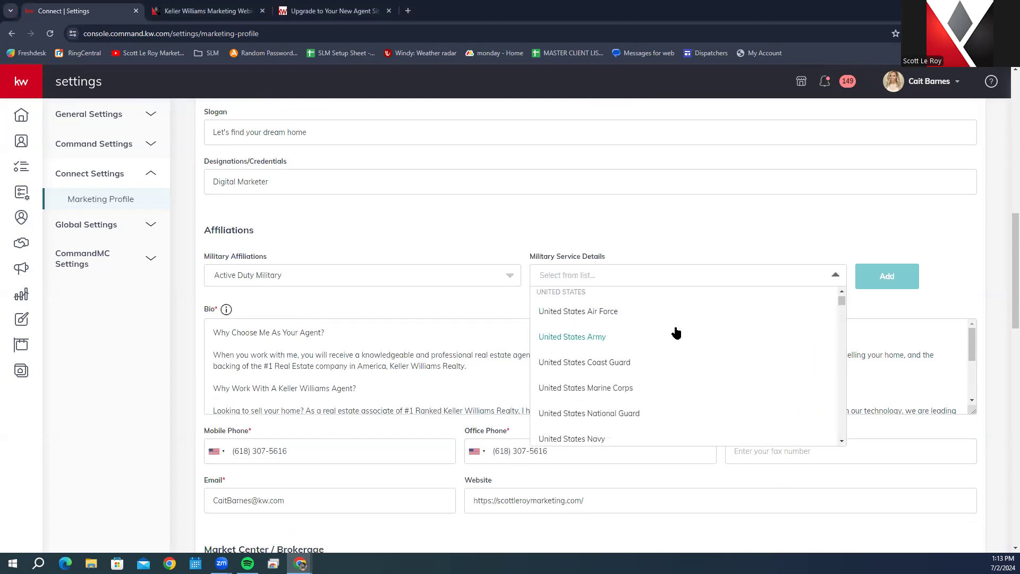
scroll(675, 330, down, 3)
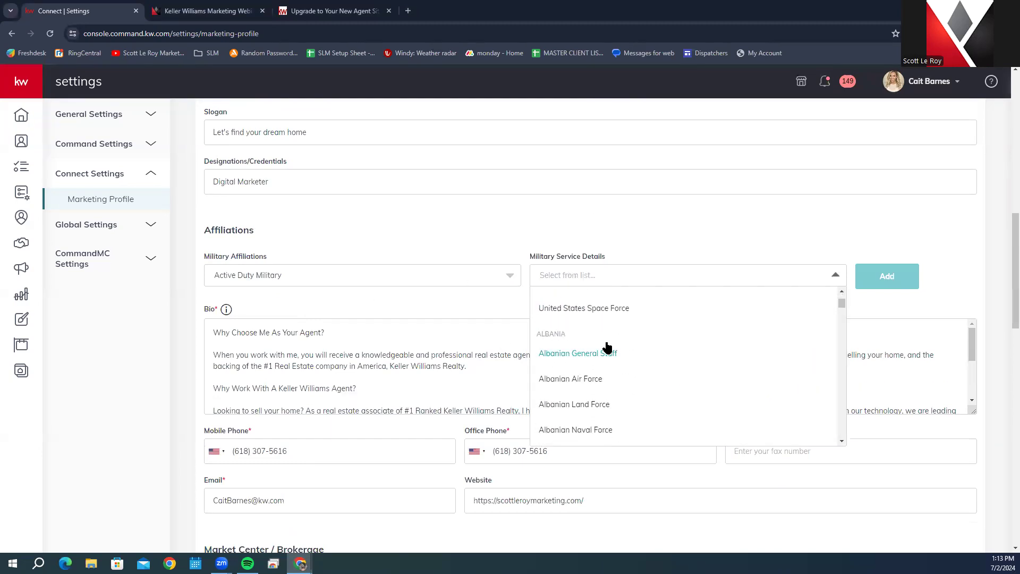
scroll(607, 348, down, 3)
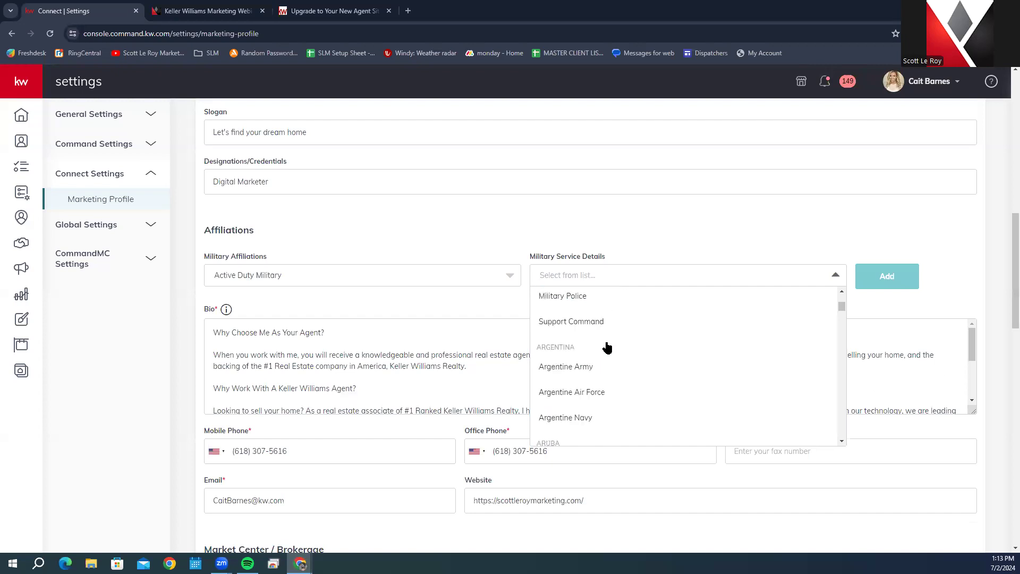
scroll(607, 347, down, 5)
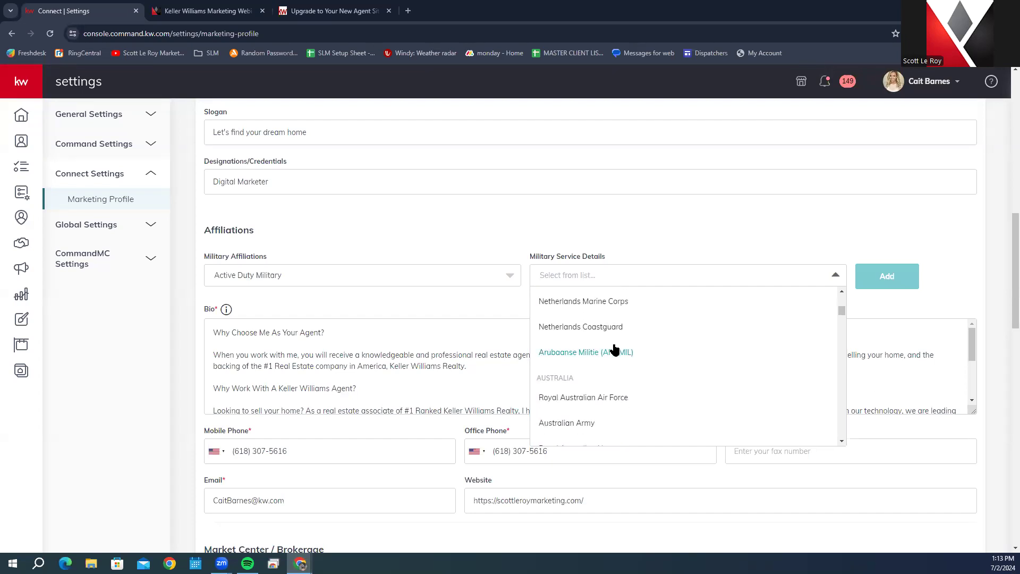
click(616, 228)
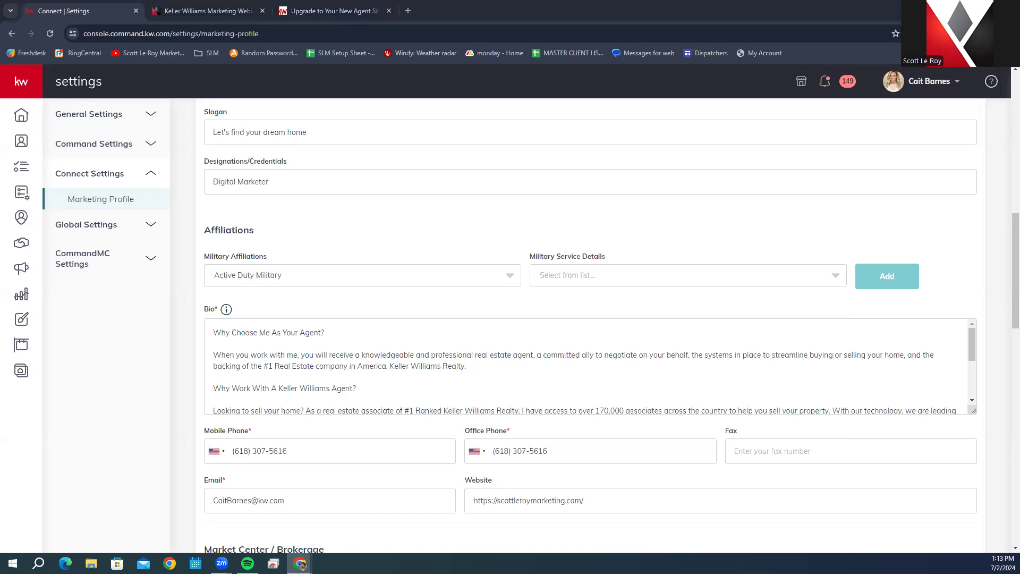
Step: Confirm Active Duty Military stays selected, then start editing the Bio text
click(385, 280)
scroll(396, 340, down, 2)
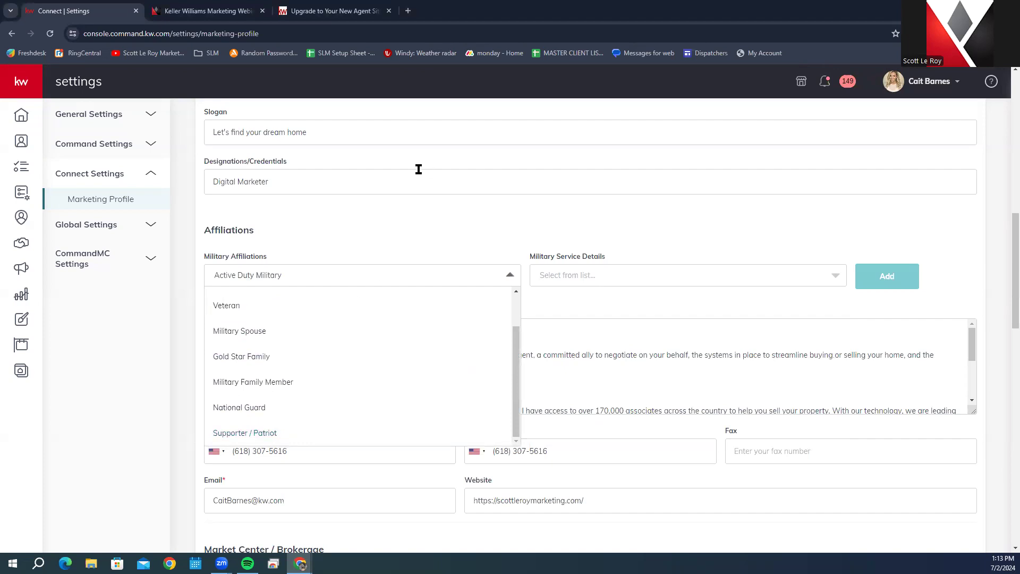
click(342, 232)
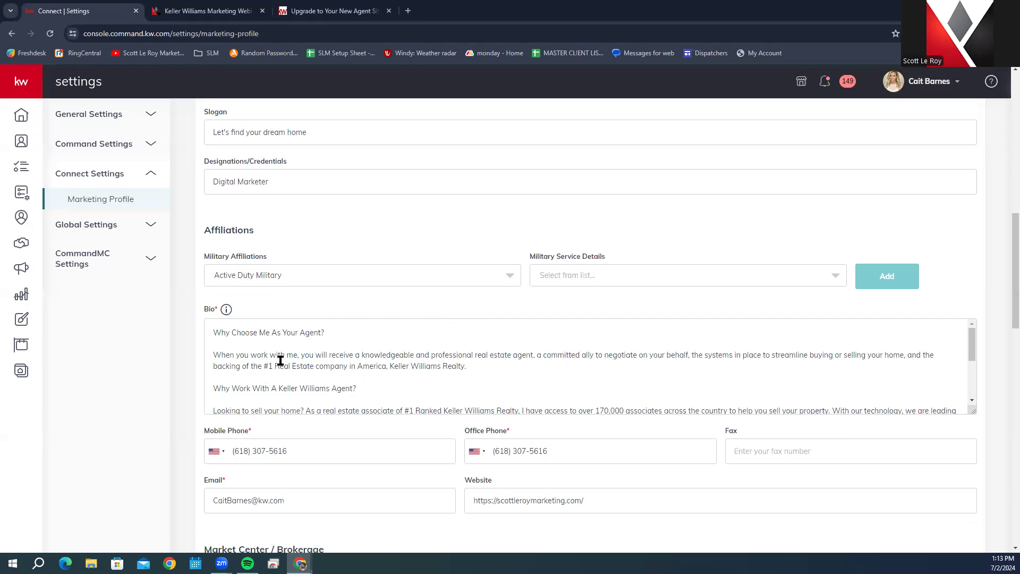
click(211, 332)
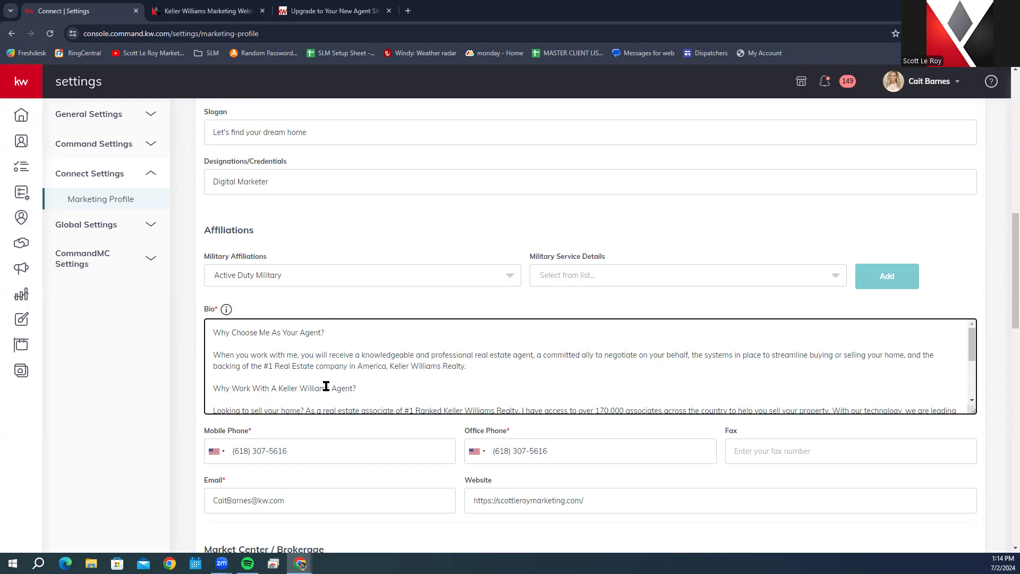
scroll(313, 366, down, 5)
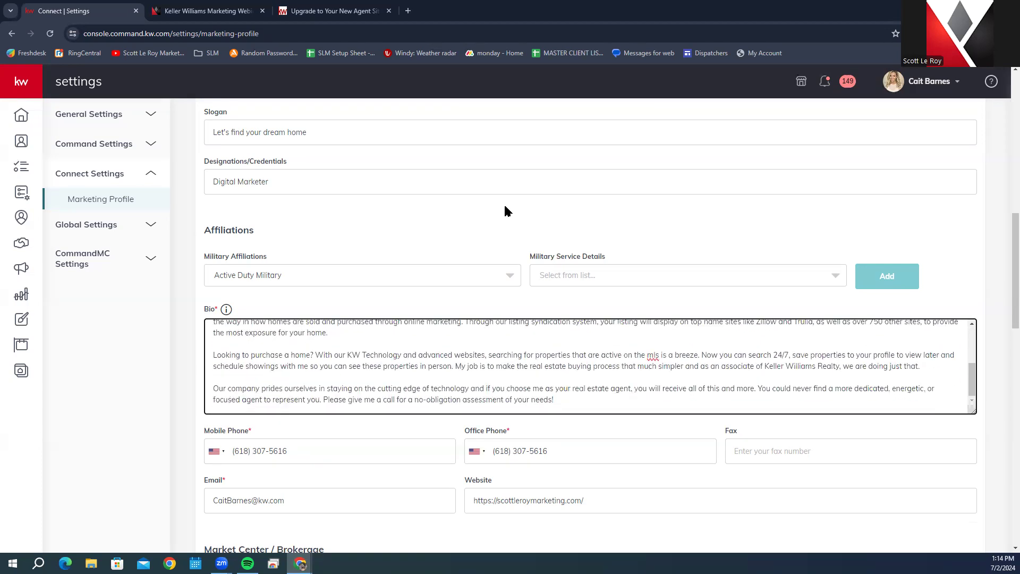
scroll(505, 208, down, 2)
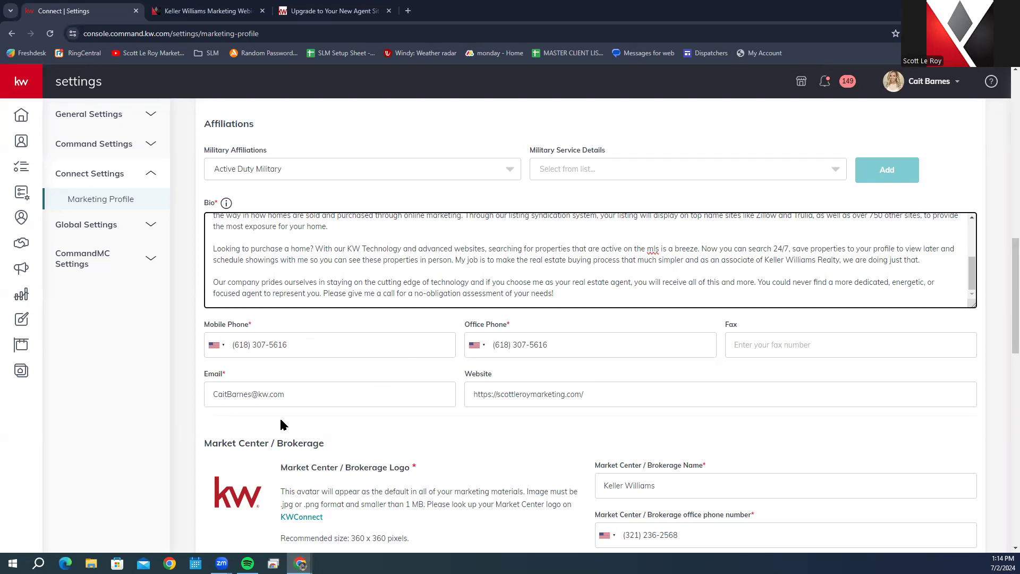
scroll(321, 437, down, 4)
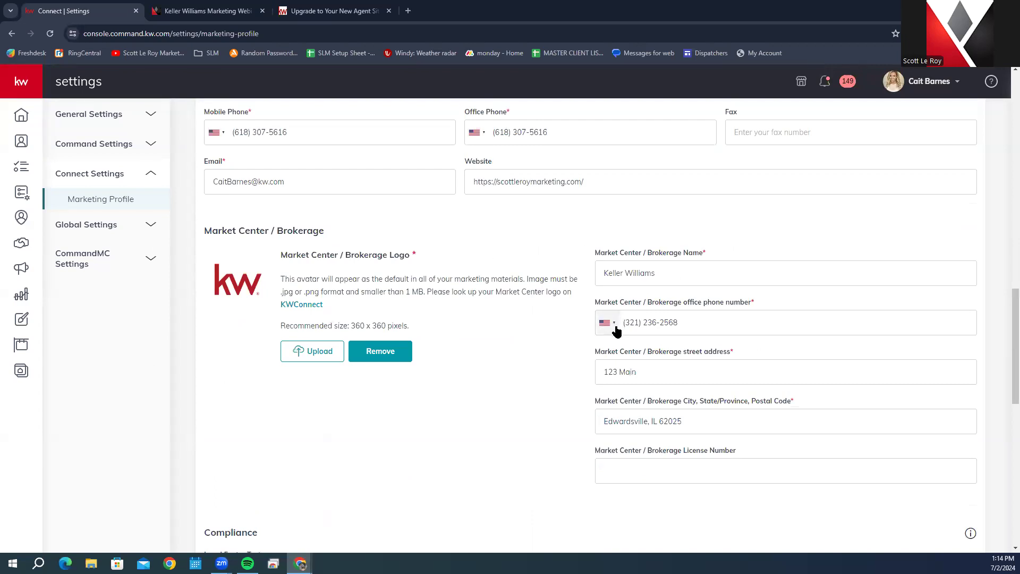
scroll(530, 334, down, 2)
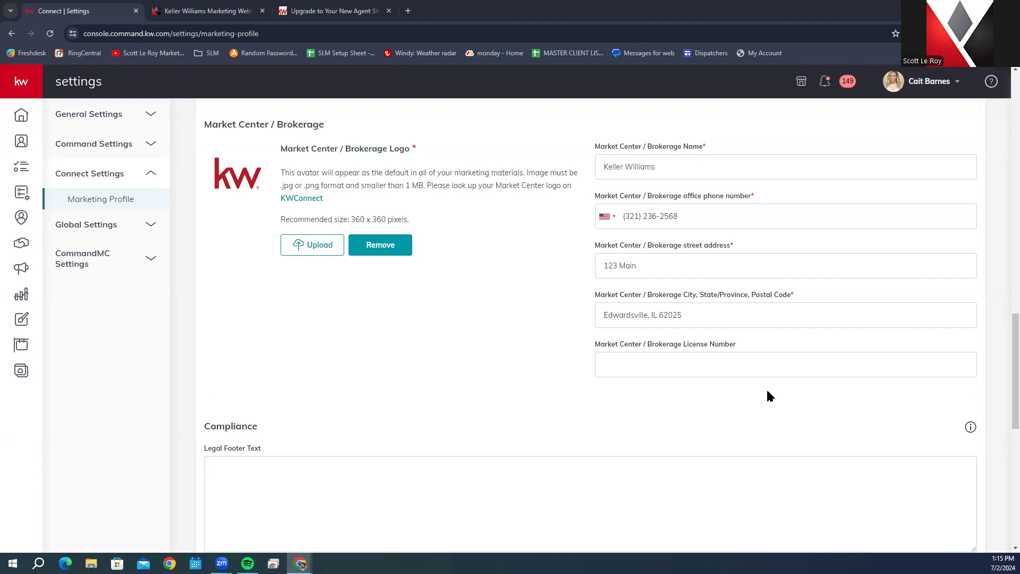
scroll(565, 330, up, 8)
scroll(565, 330, down, 6)
scroll(565, 330, down, 11)
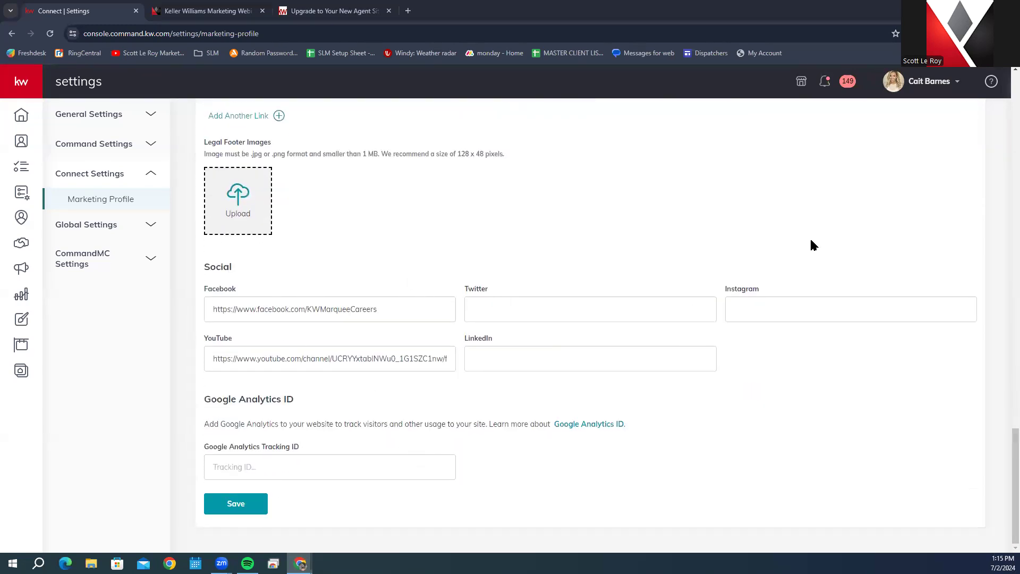
scroll(810, 244, up, 3)
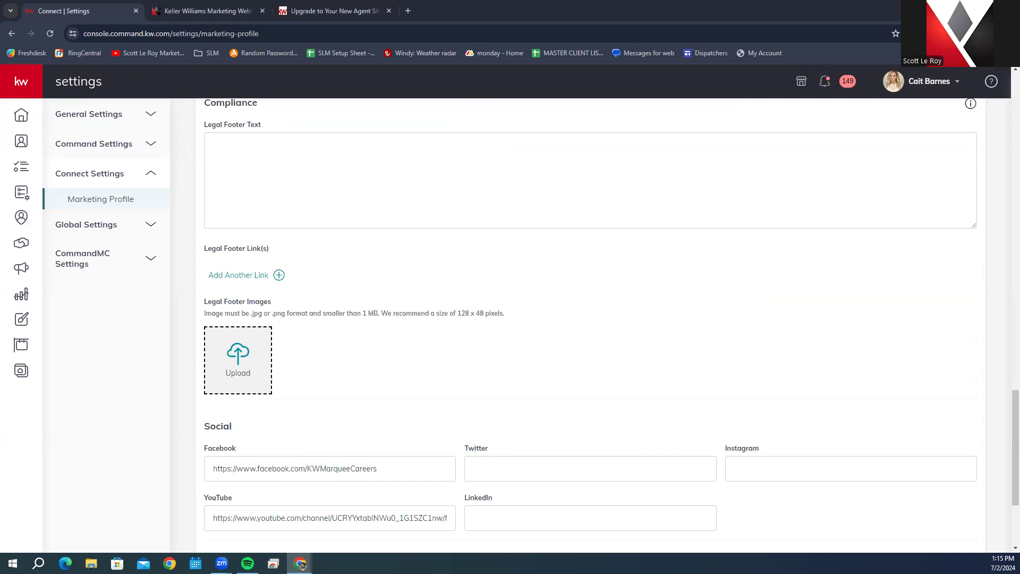
Step: Add a legal footer link entry, then delete the empty Link Title/URL row
scroll(464, 303, up, 7)
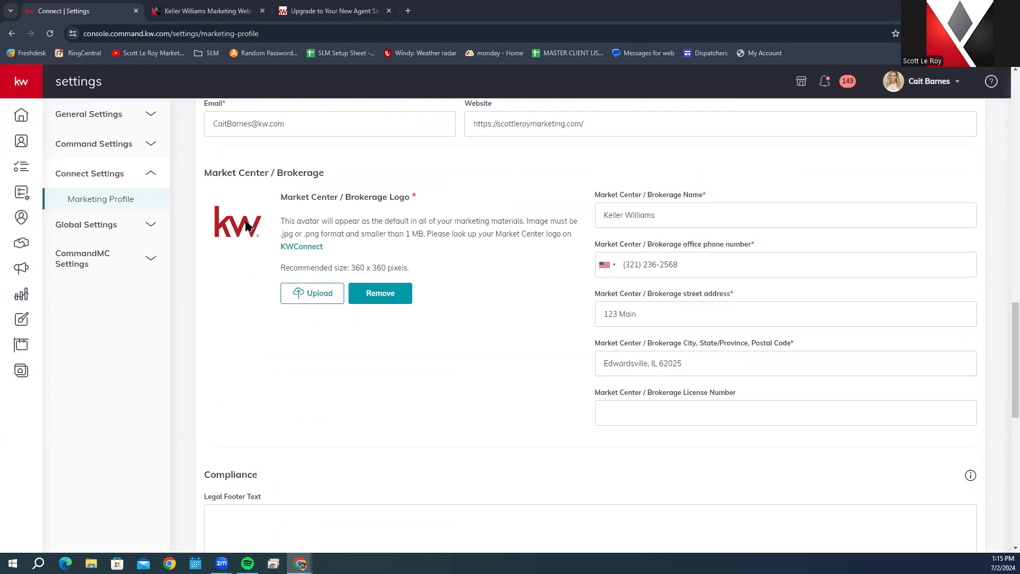
scroll(271, 245, down, 3)
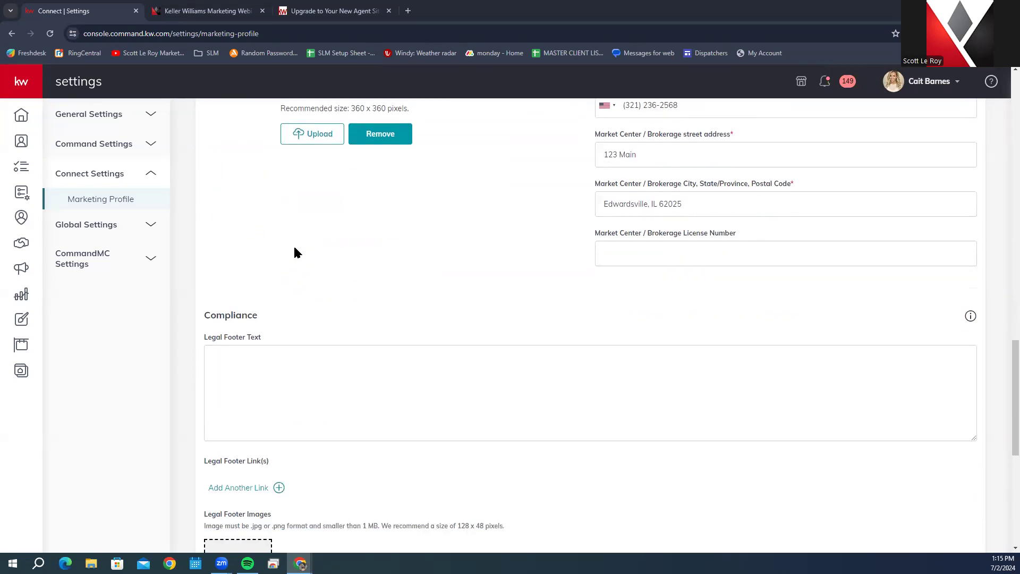
scroll(296, 258, down, 3)
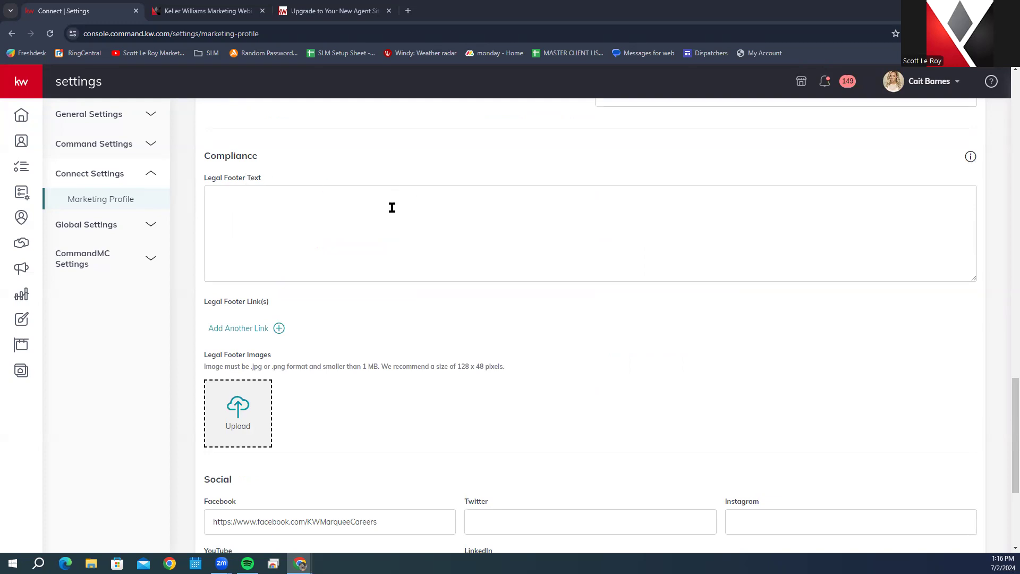
click(253, 216)
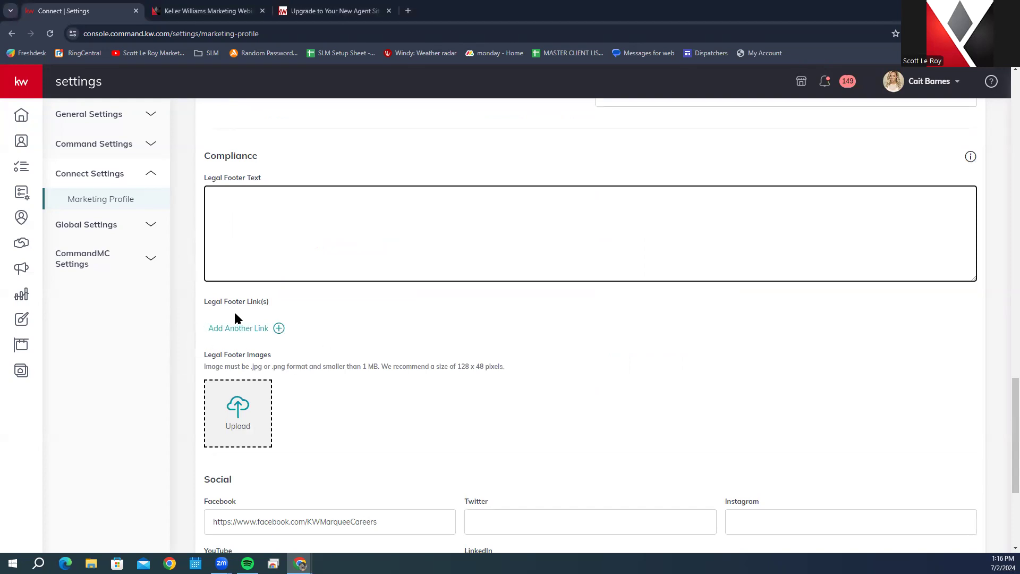
click(232, 332)
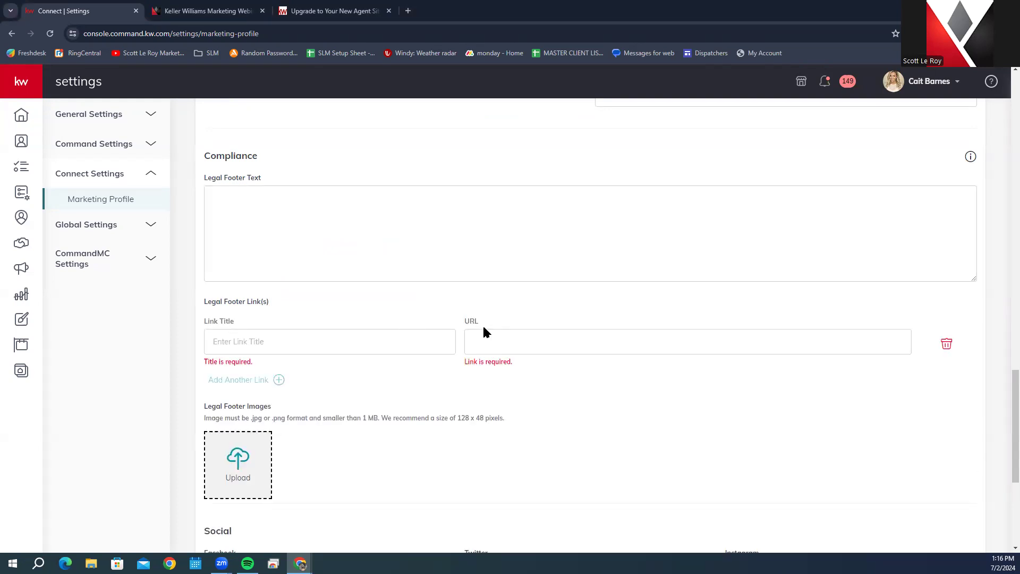
click(946, 345)
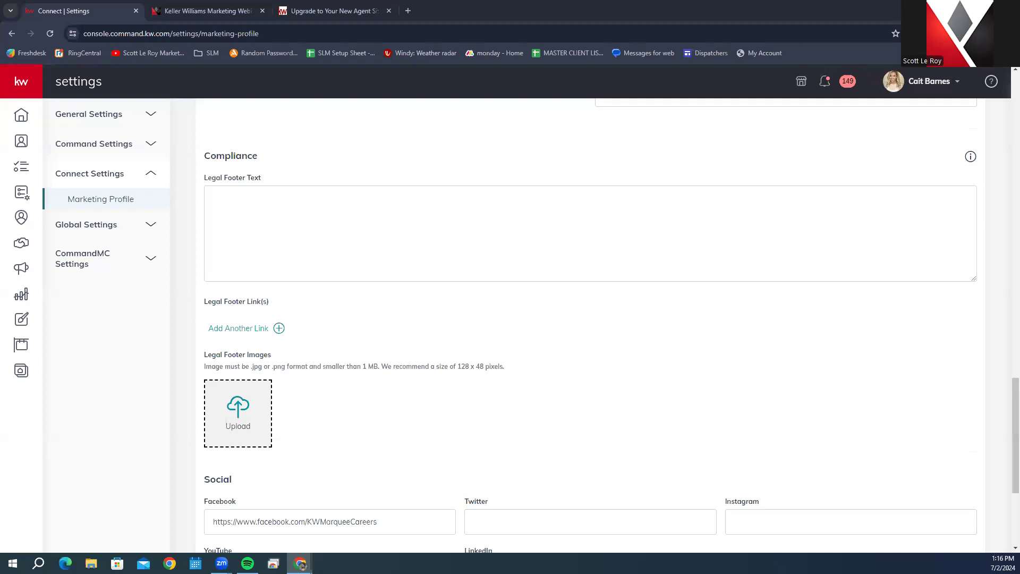
scroll(456, 387, down, 4)
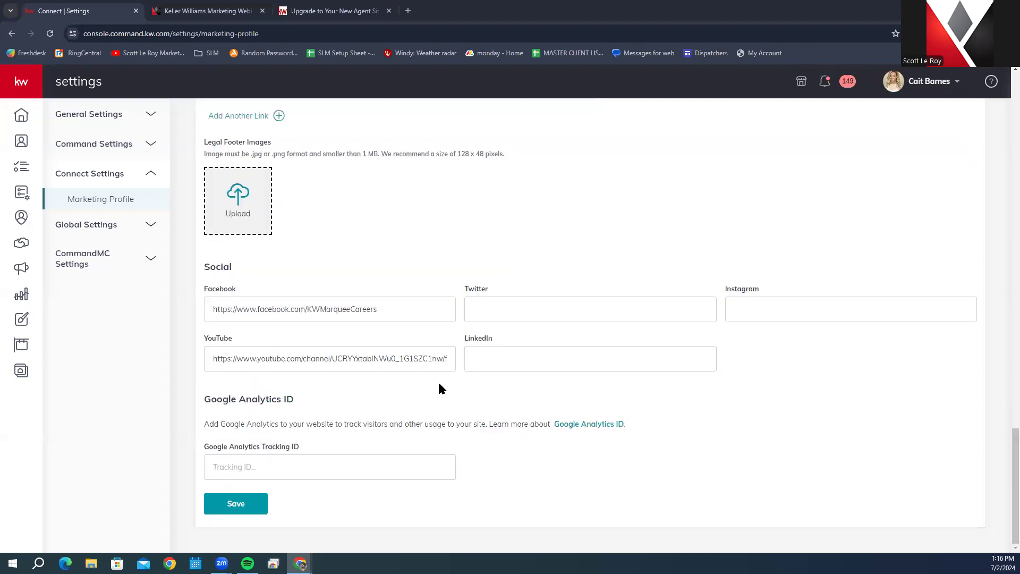
scroll(237, 150, up, 1)
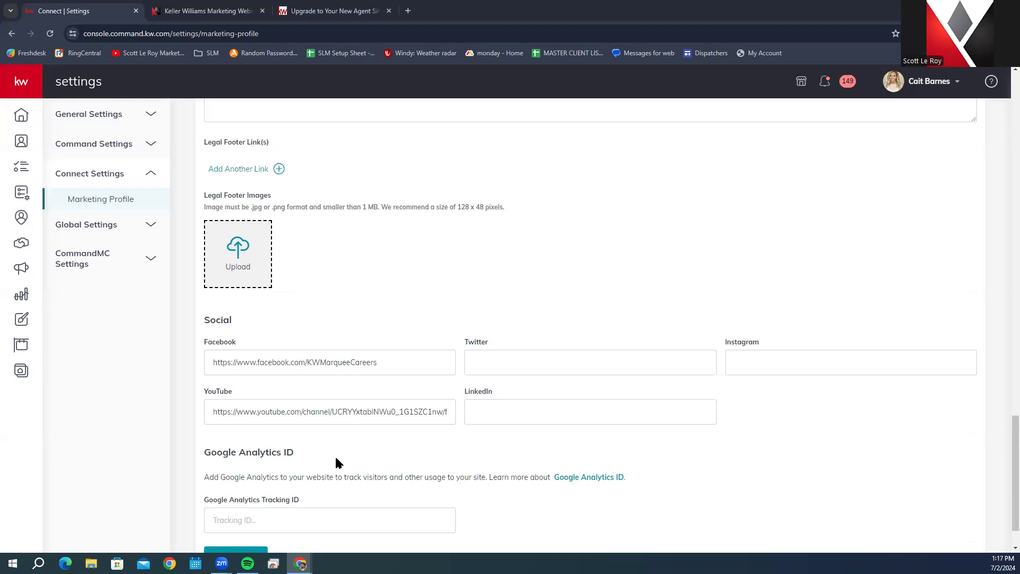
scroll(336, 460, down, 2)
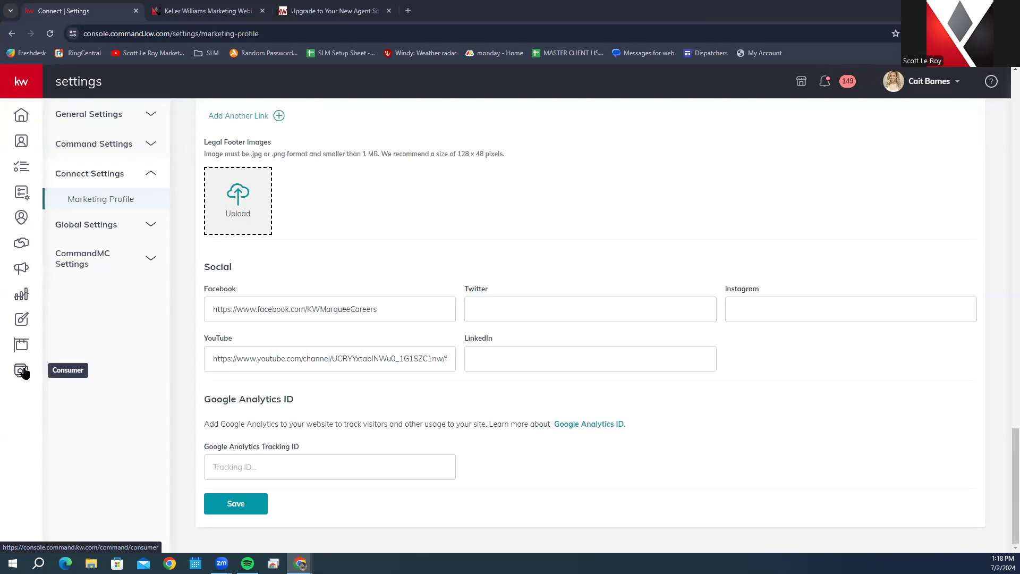
Step: Expand the left navigation and go to Consumer's Manage My Website page
click(18, 86)
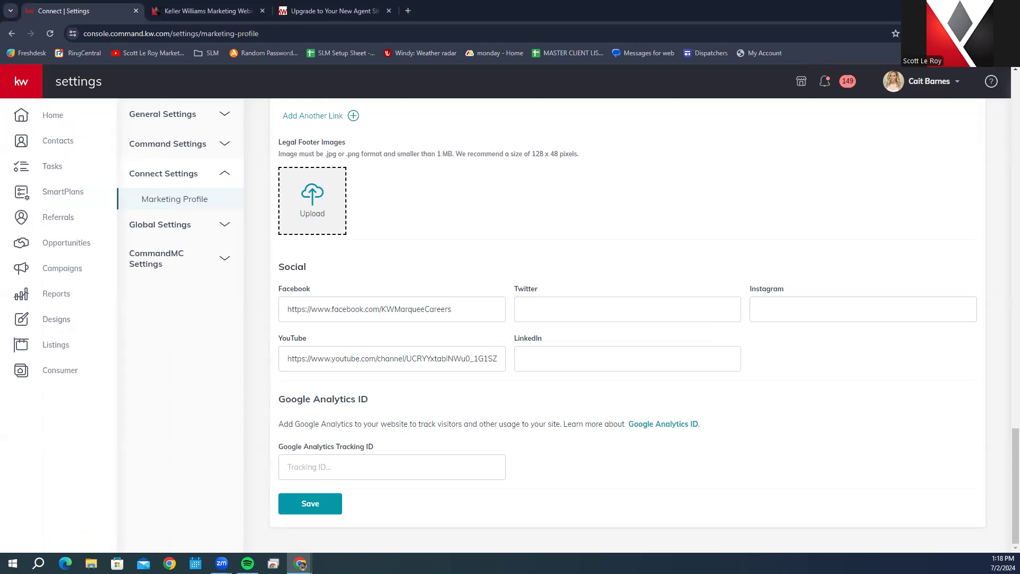
click(21, 371)
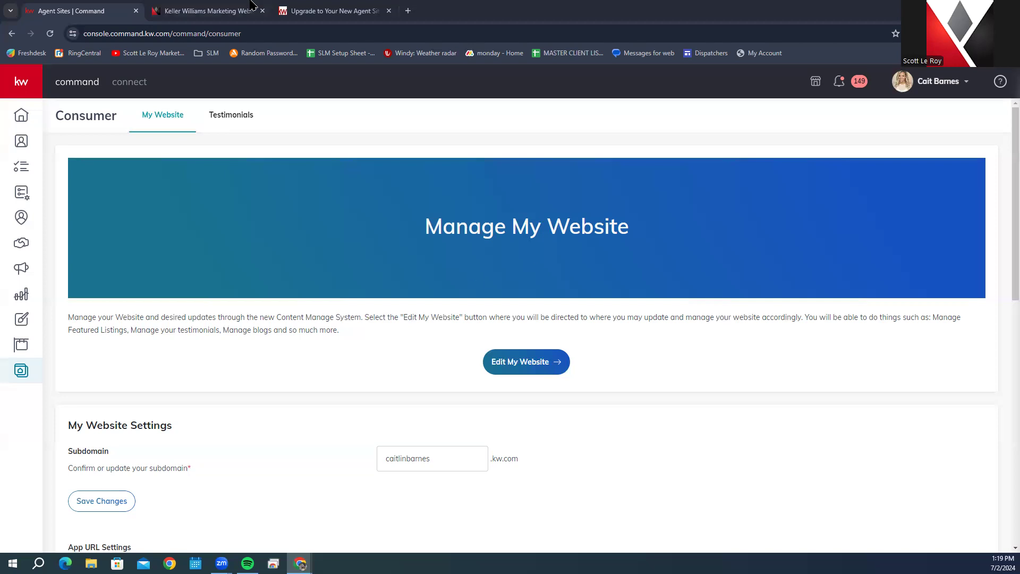
Step: Switch through the upgrade article to the Scott Le Roy Marketing training videos tab
click(333, 6)
click(194, 6)
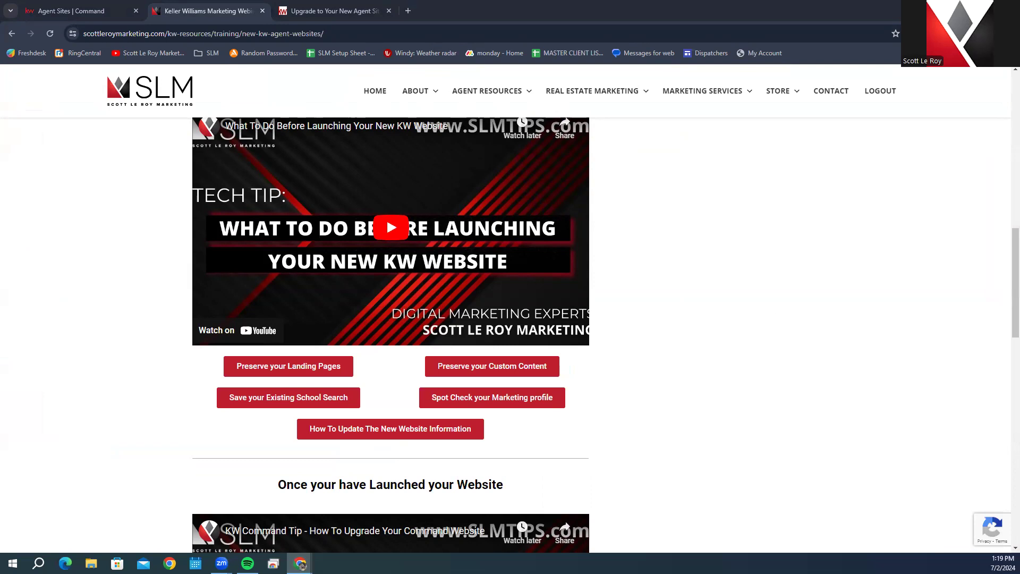
Step: Return to the Agent Sites | Command tab and scroll down to My Website Settings
click(79, 11)
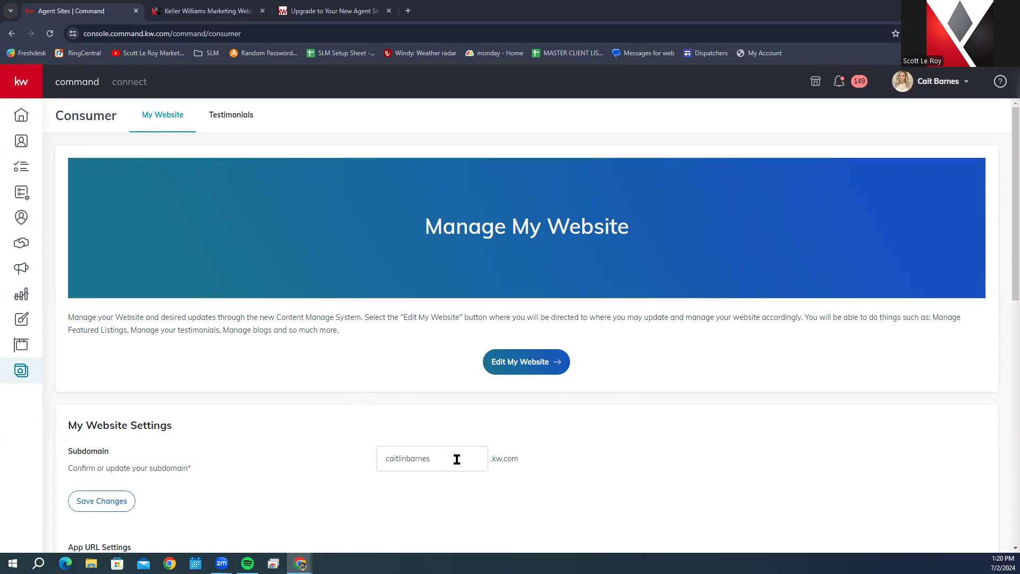
scroll(457, 459, down, 3)
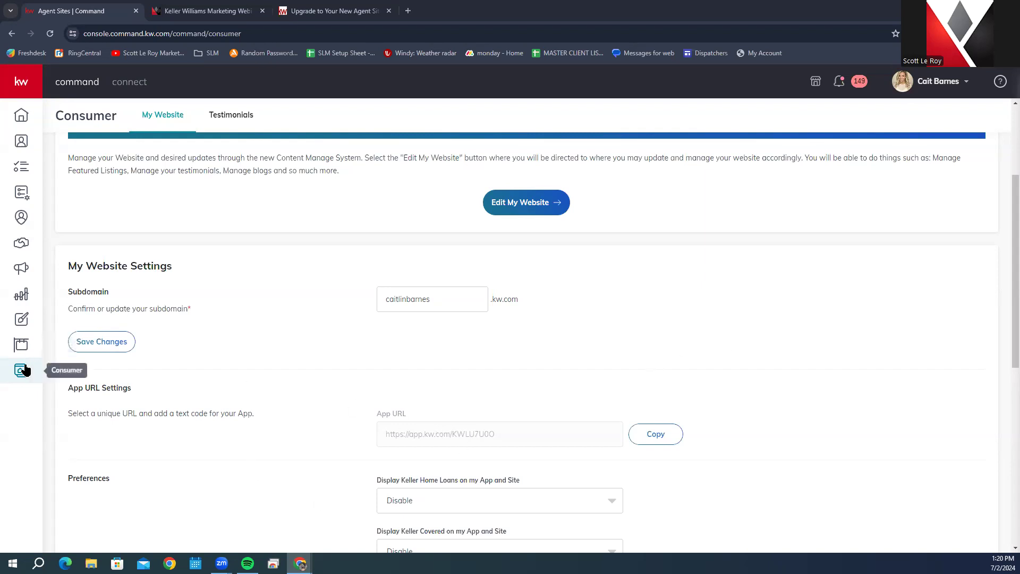
Step: Copy the agent's App URL from App URL Settings
click(659, 436)
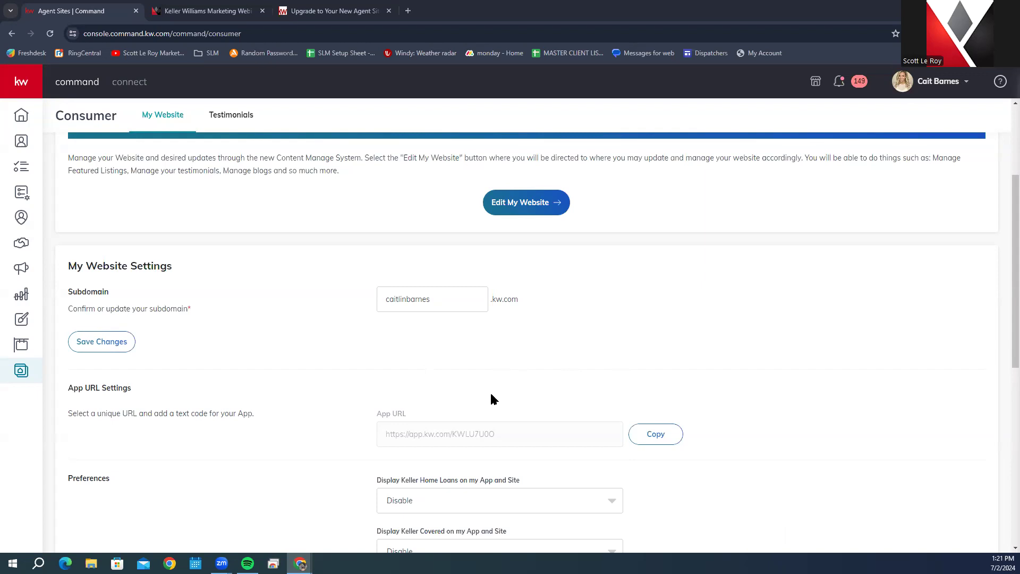
Step: Scroll to Forced Registration, where the Property Limits option shows Unrestricted
scroll(492, 399, down, 6)
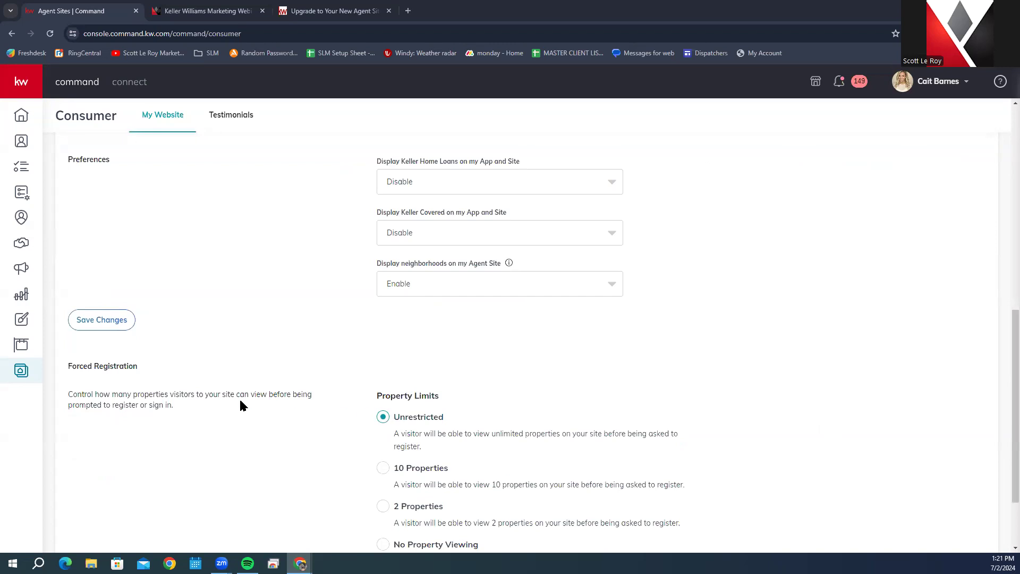
scroll(148, 284, up, 2)
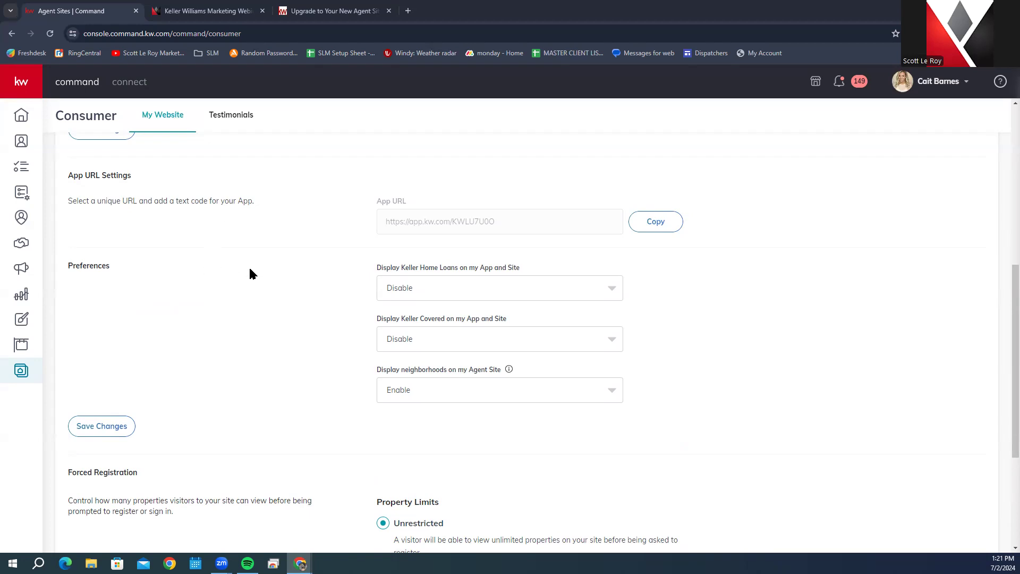
scroll(252, 274, down, 4)
scroll(253, 273, up, 2)
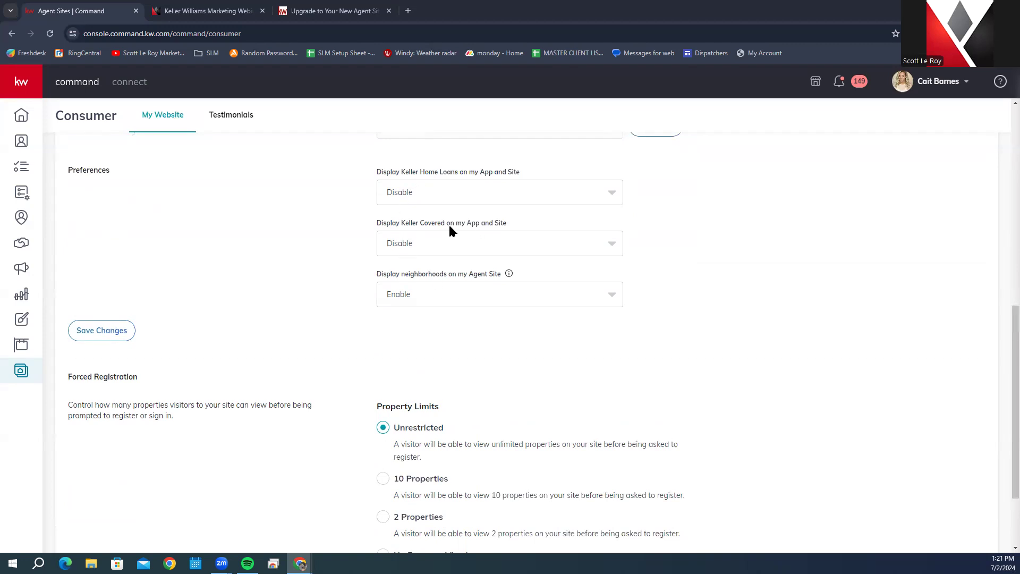
scroll(160, 376, down, 2)
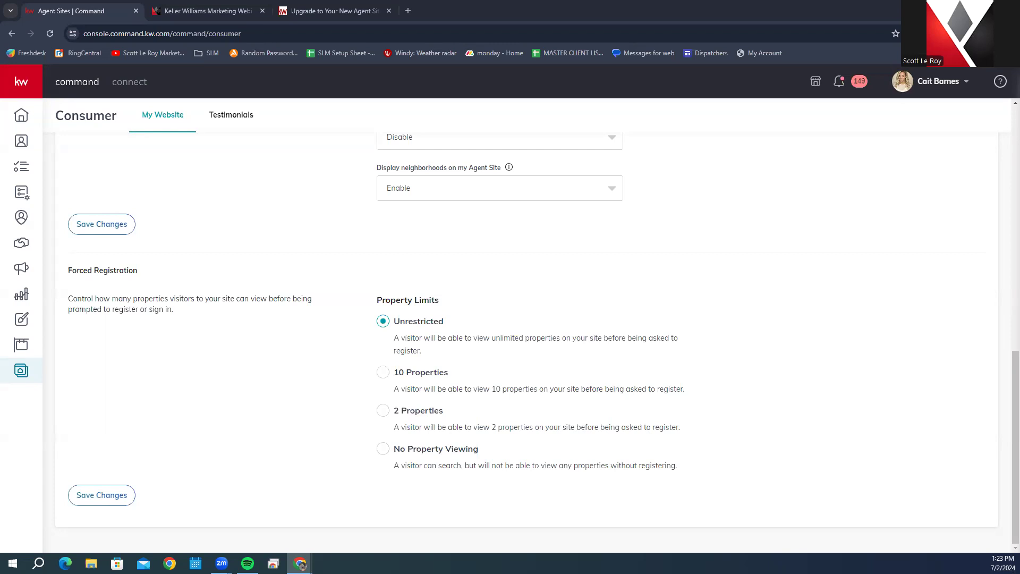
scroll(627, 371, up, 10)
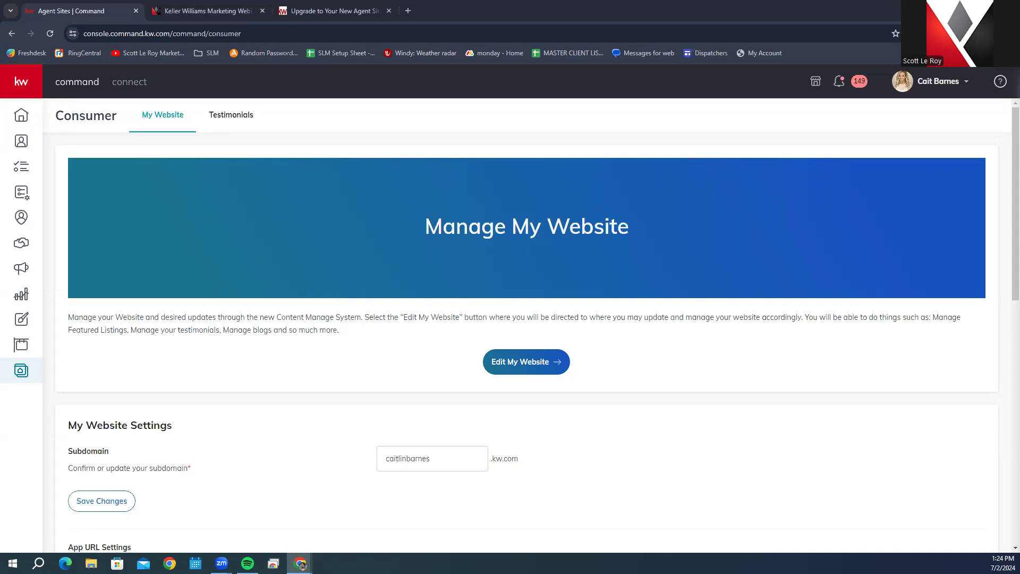
Step: Launch Edit My Website to load the Brightspot CMS dashboard in a new tab
click(500, 361)
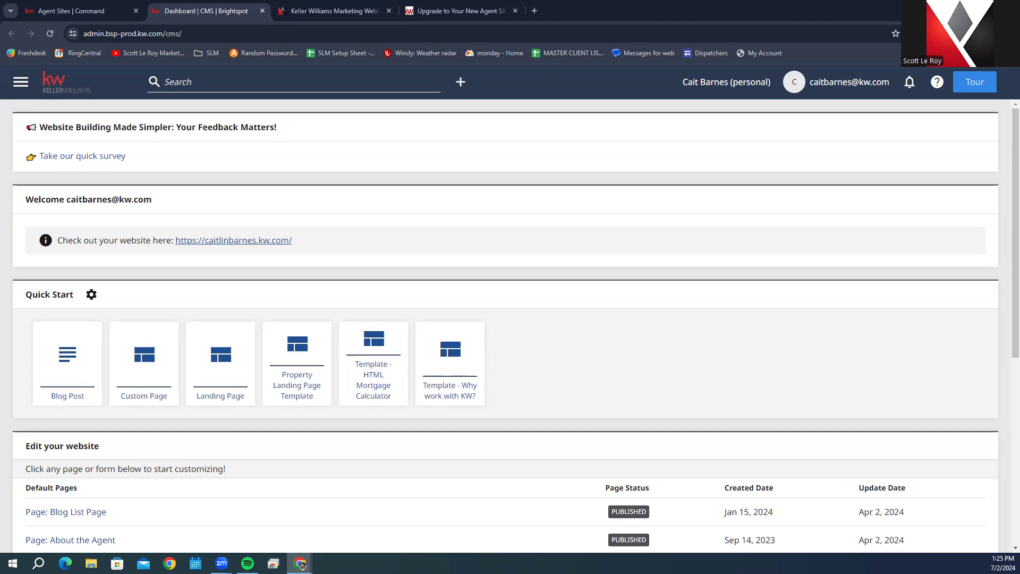
click(974, 87)
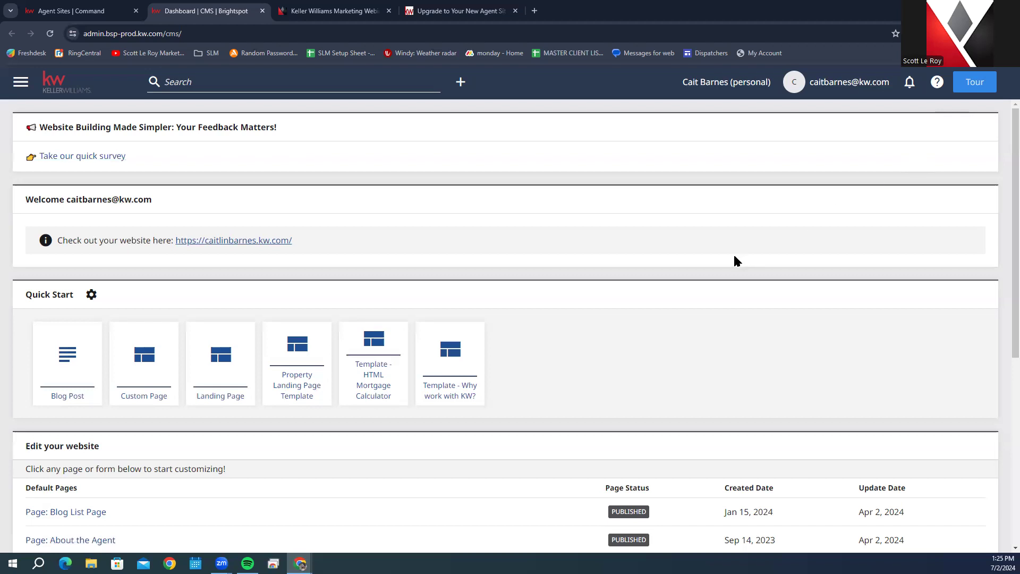
scroll(735, 260, down, 2)
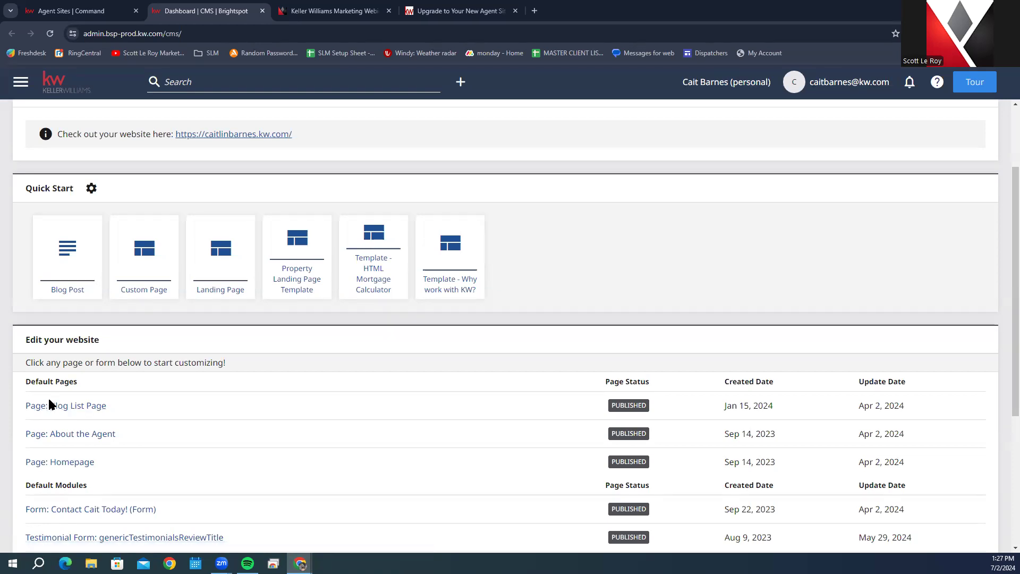
scroll(49, 408, down, 1)
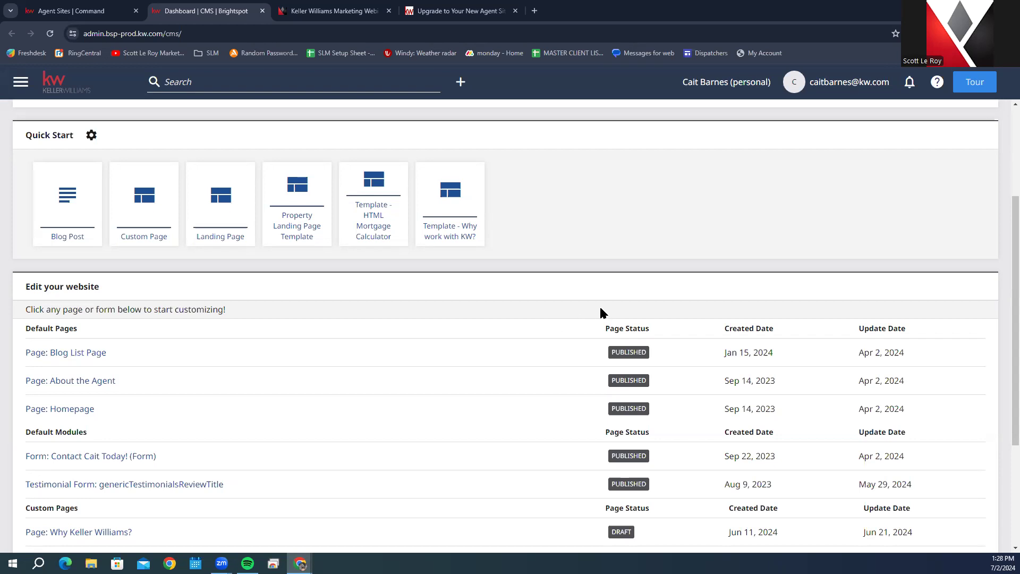
scroll(601, 311, up, 3)
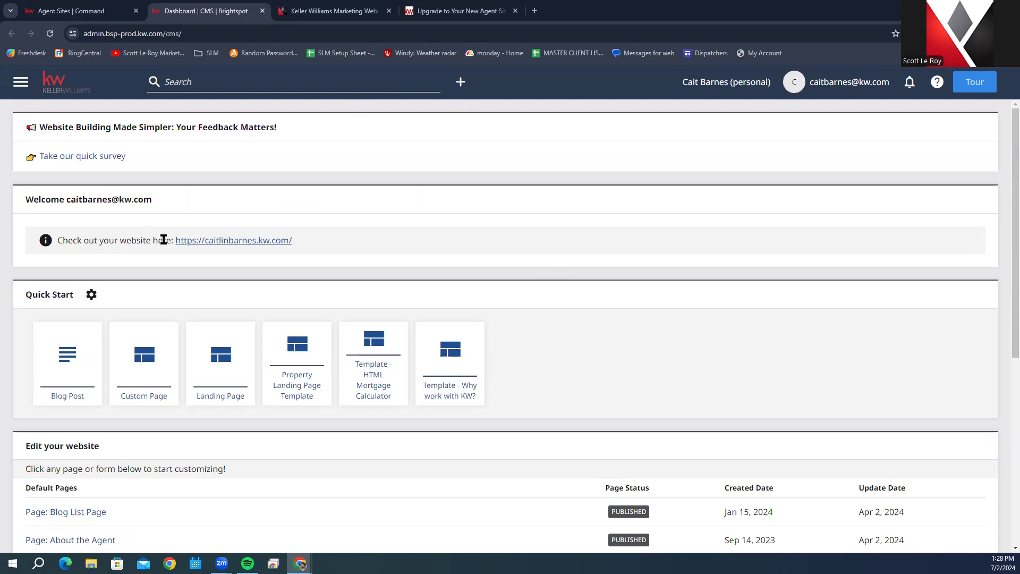
Step: Follow the kw.com website link in the Welcome panel to open the live site in a new tab
drag(175, 240, 303, 244)
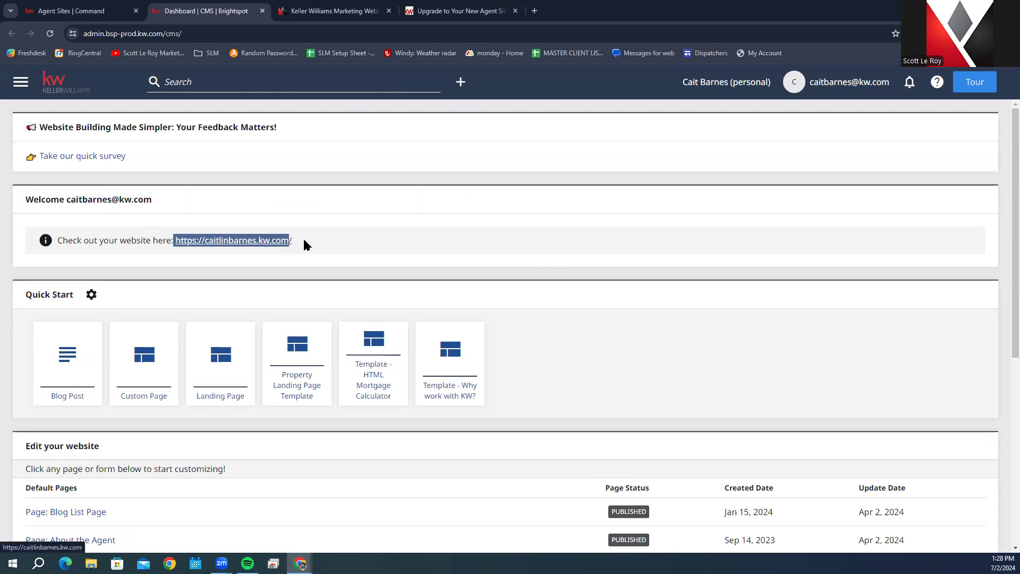
click(384, 243)
click(257, 240)
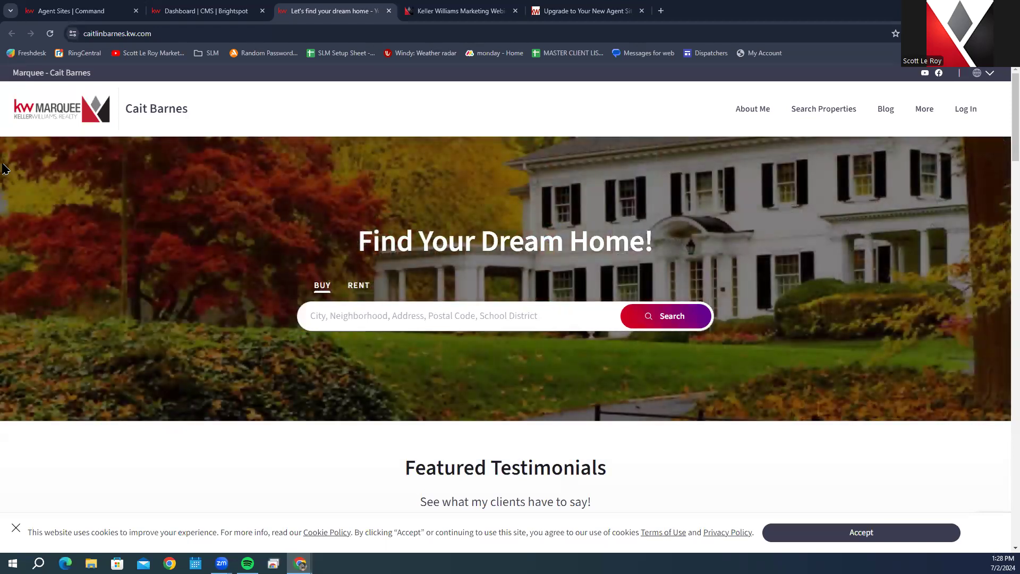
click(383, 320)
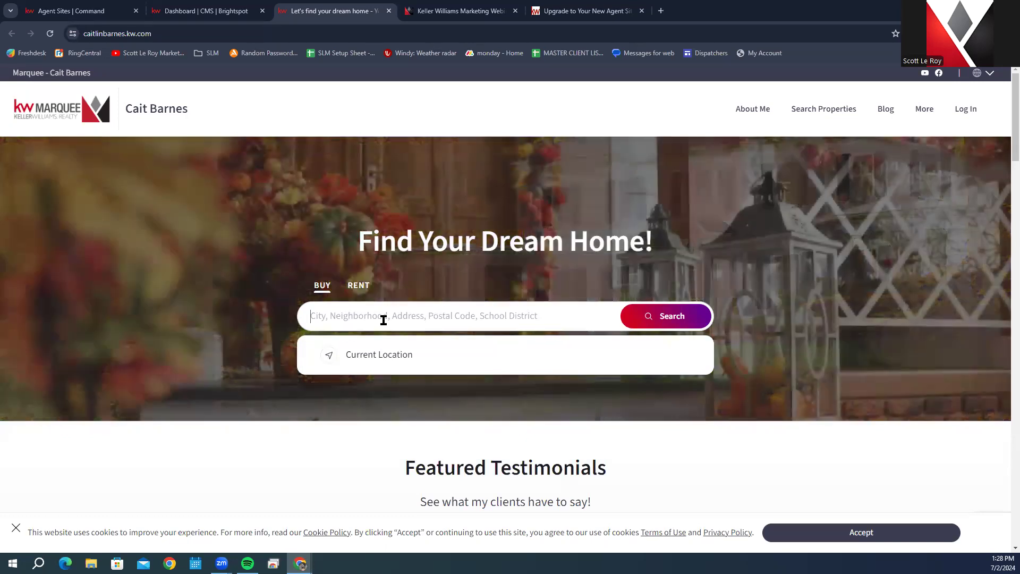
scroll(268, 366, down, 6)
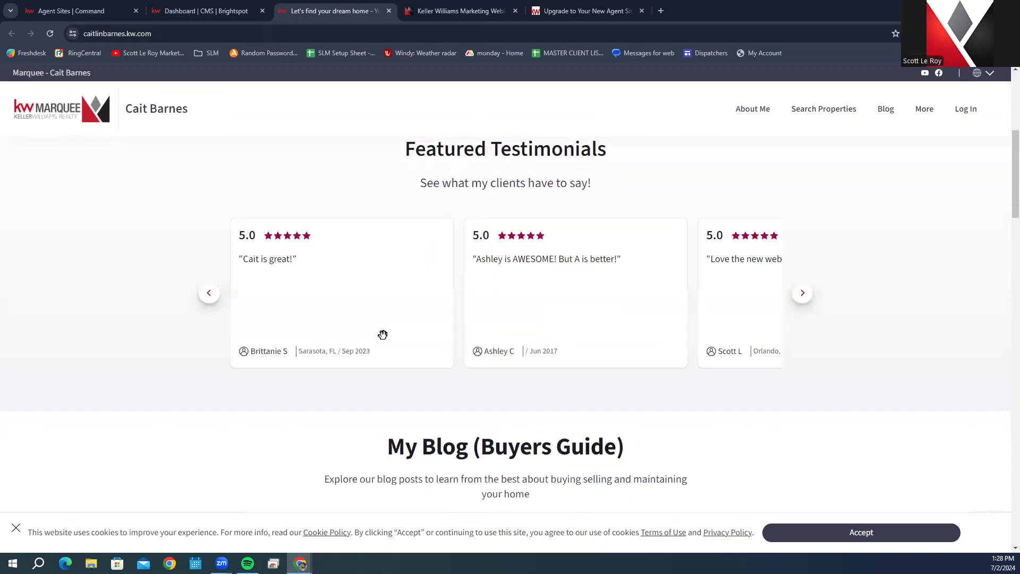
scroll(597, 294, up, 6)
scroll(416, 324, down, 20)
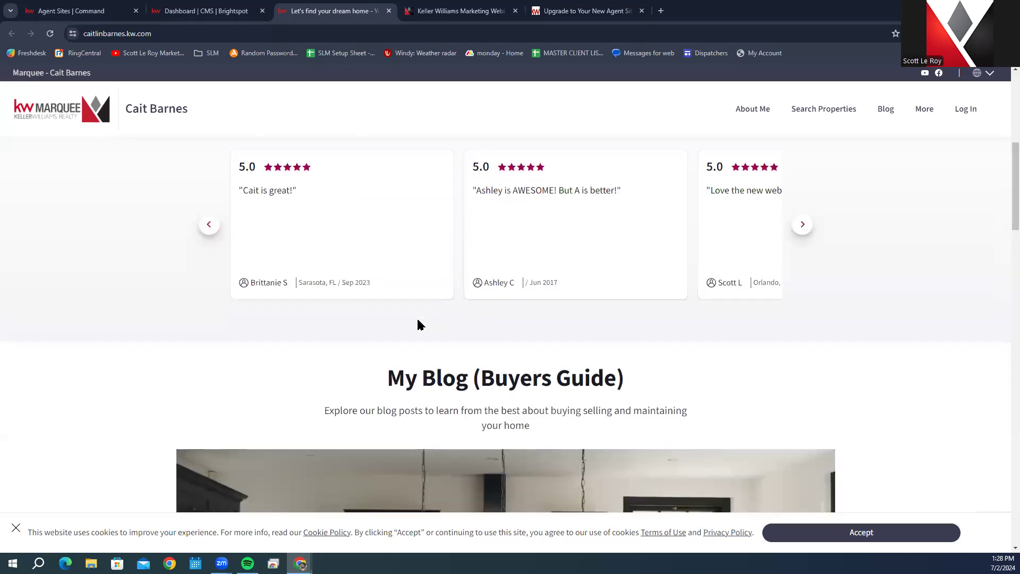
scroll(484, 327, up, 4)
scroll(485, 327, up, 15)
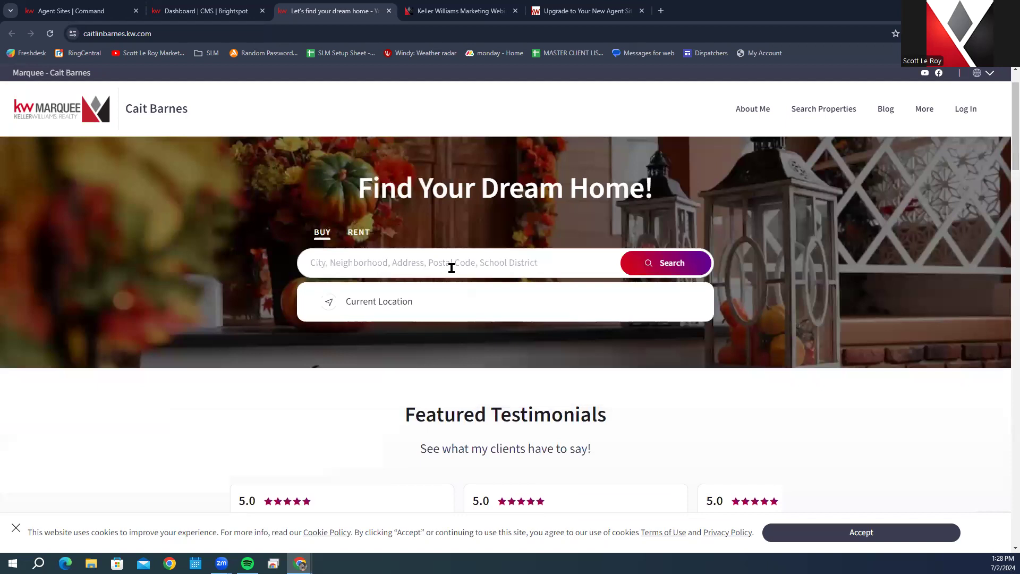
click(447, 262)
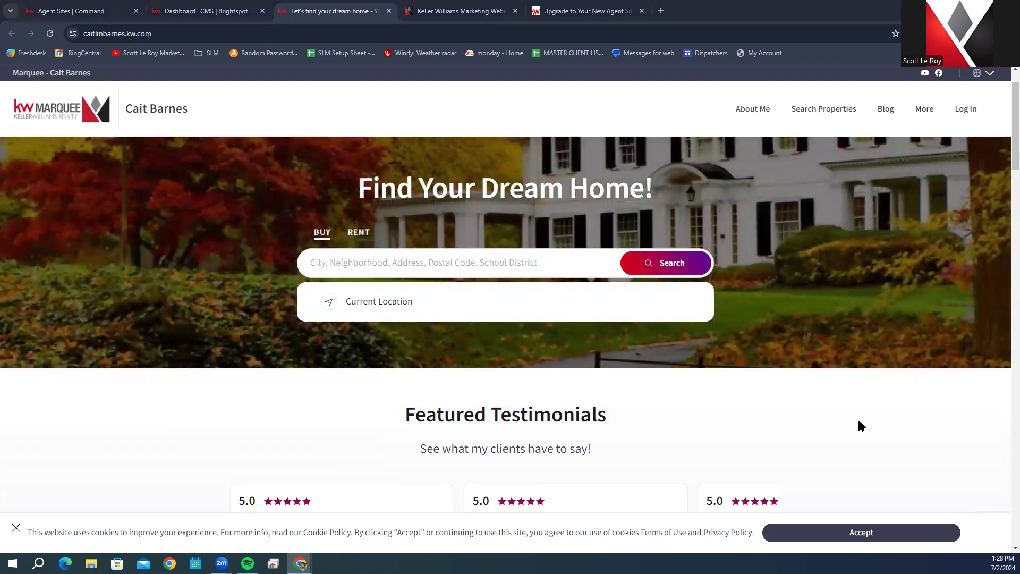
Step: Search '122', try Puskiakiwenin 122, AB (no listings), then go back to the suggestions
click(456, 268)
text(122)
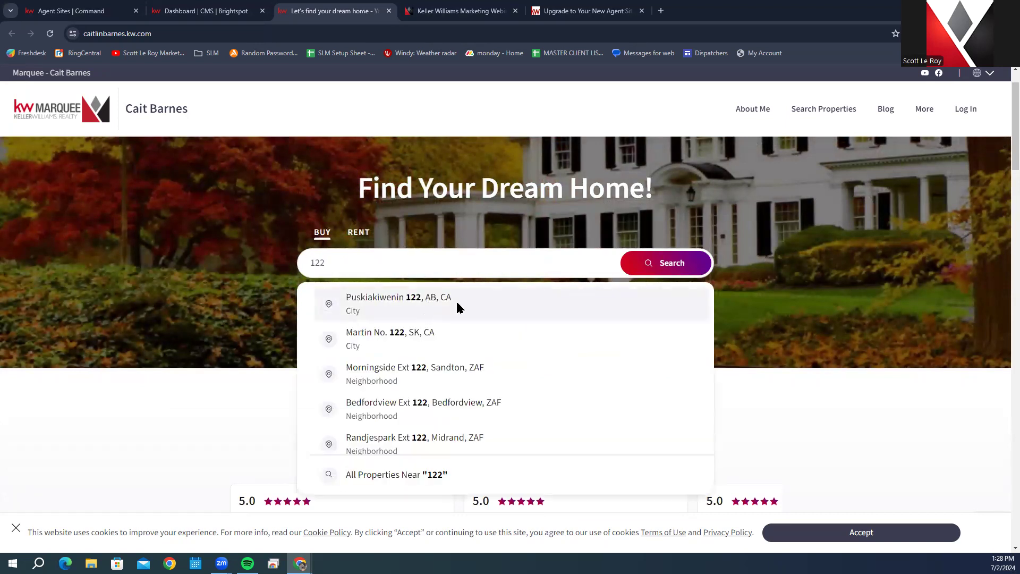
click(457, 304)
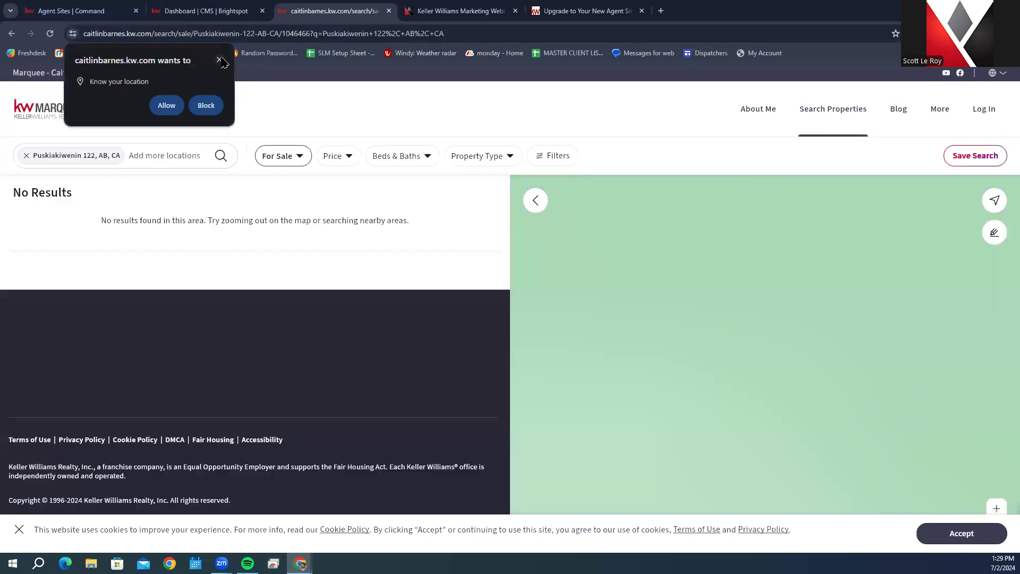
click(219, 59)
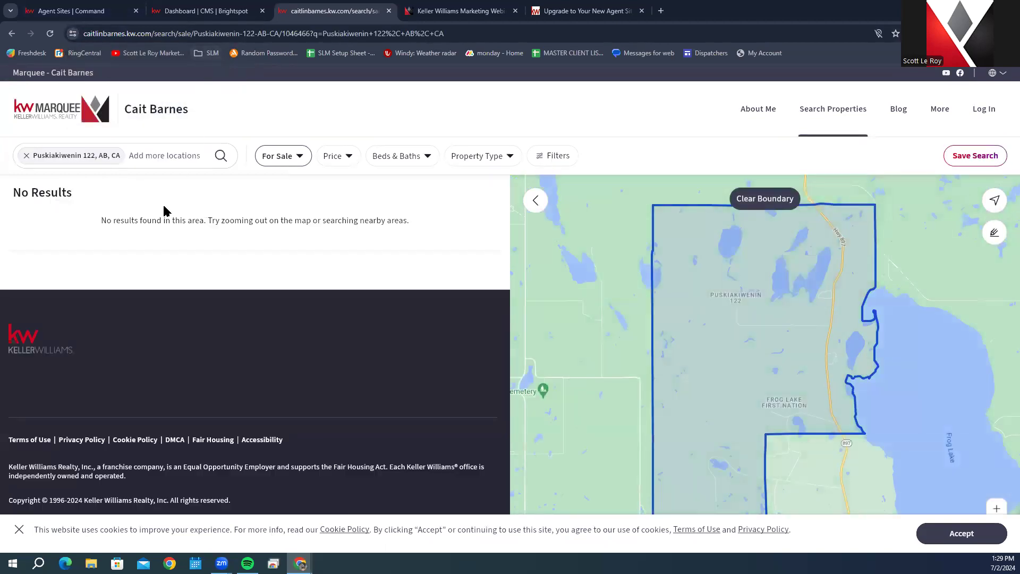
click(10, 33)
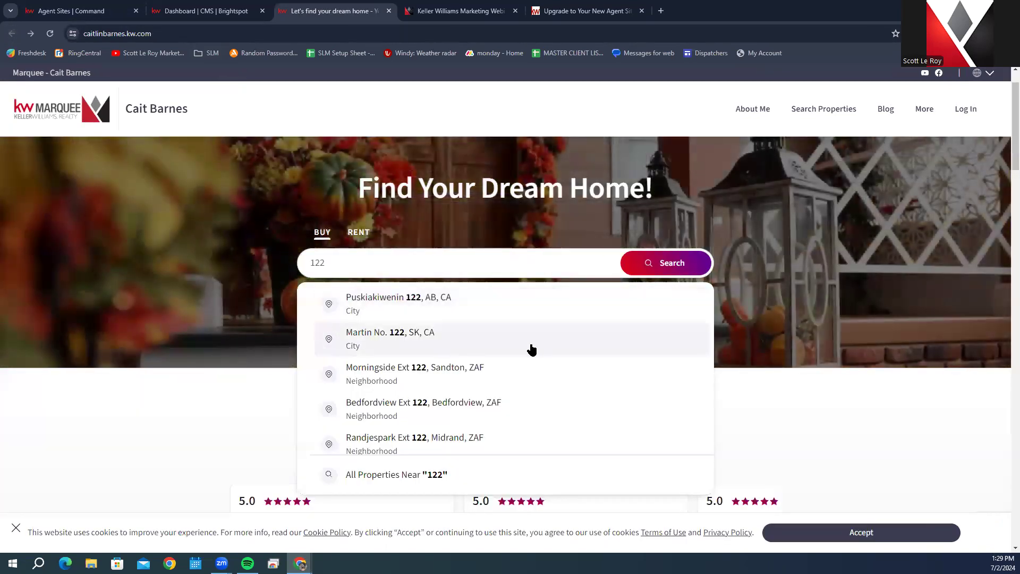
scroll(502, 379, down, 3)
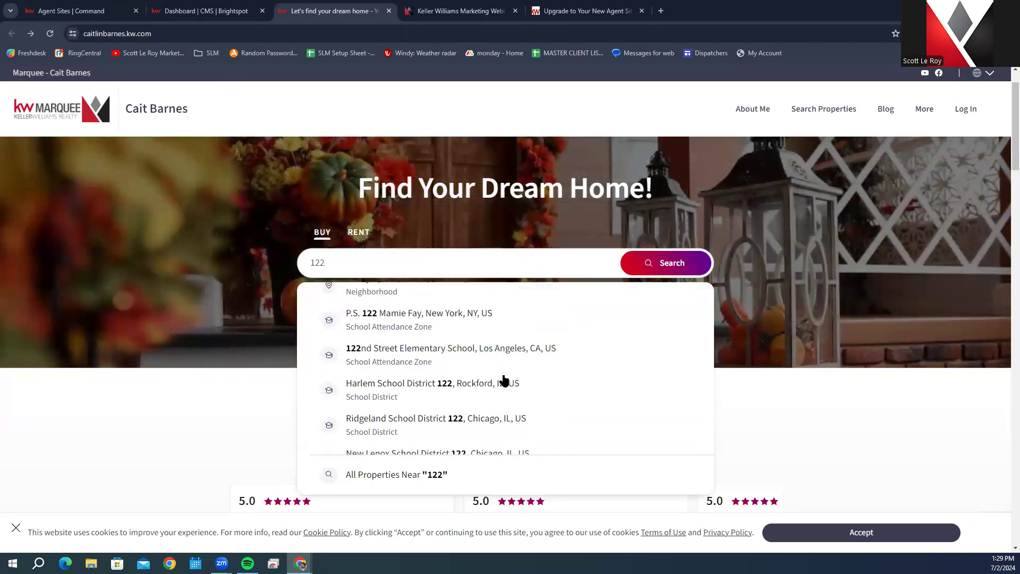
click(496, 386)
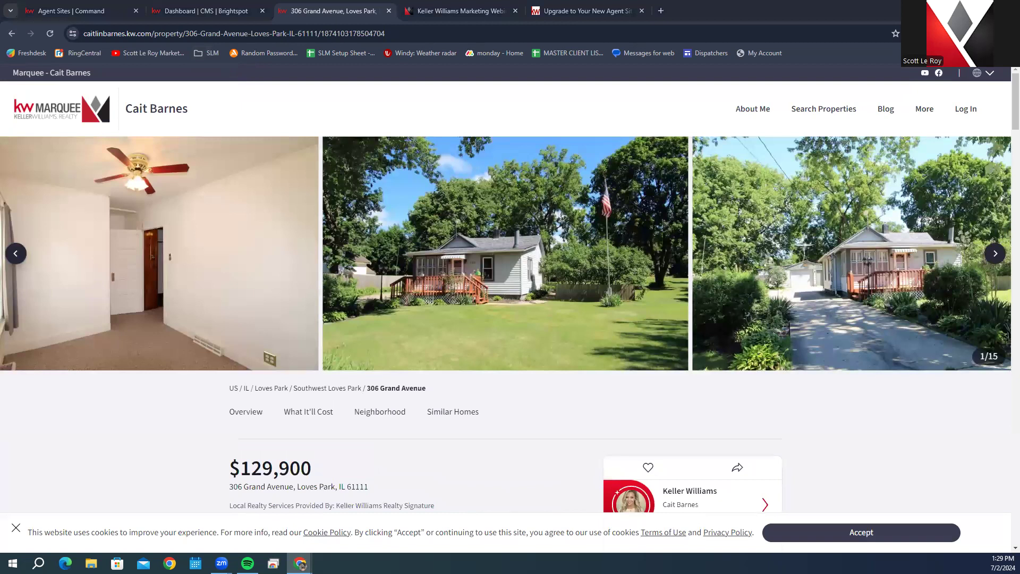
scroll(712, 354, down, 4)
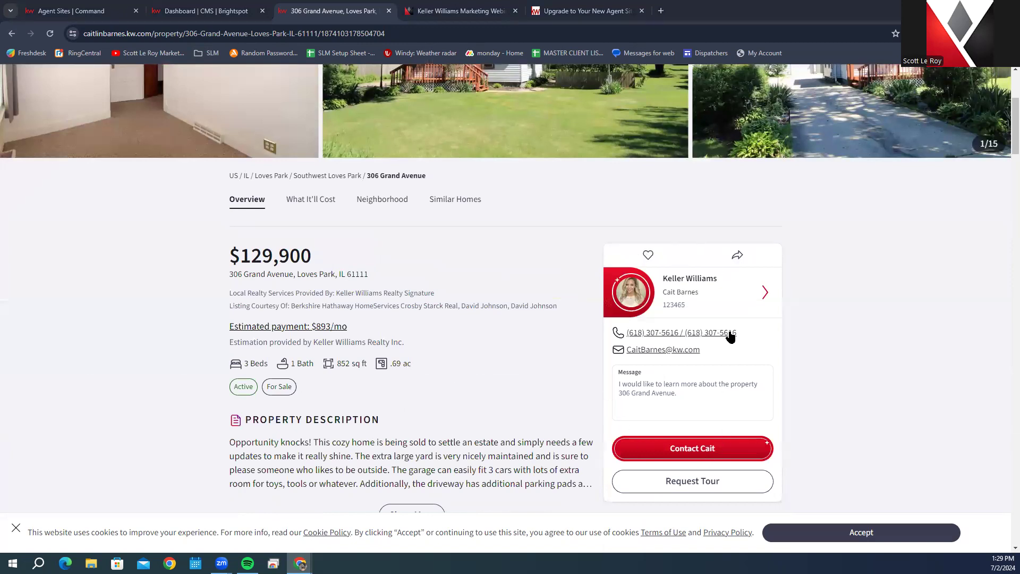
scroll(365, 292, down, 1)
scroll(365, 292, down, 6)
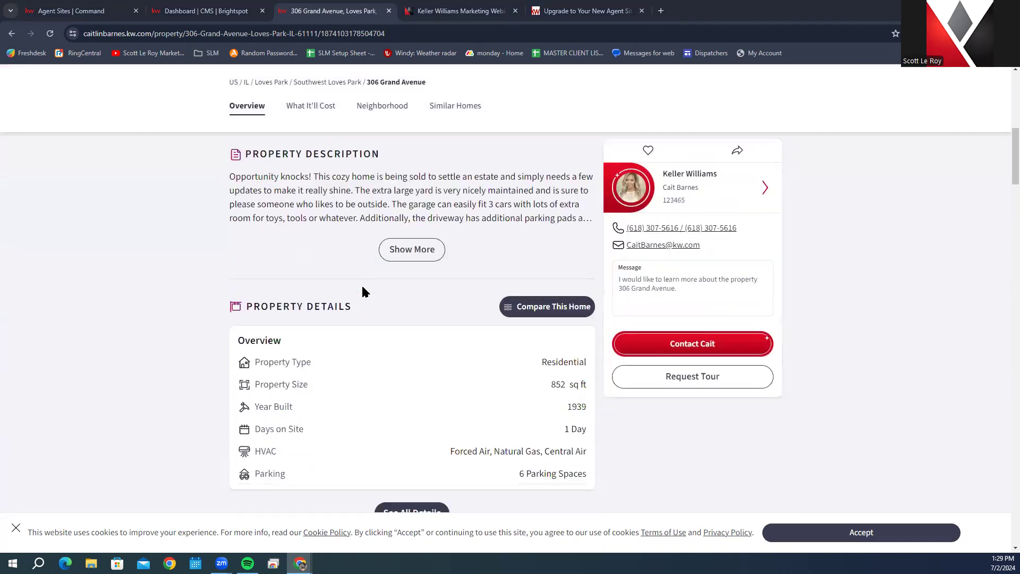
scroll(367, 311, up, 8)
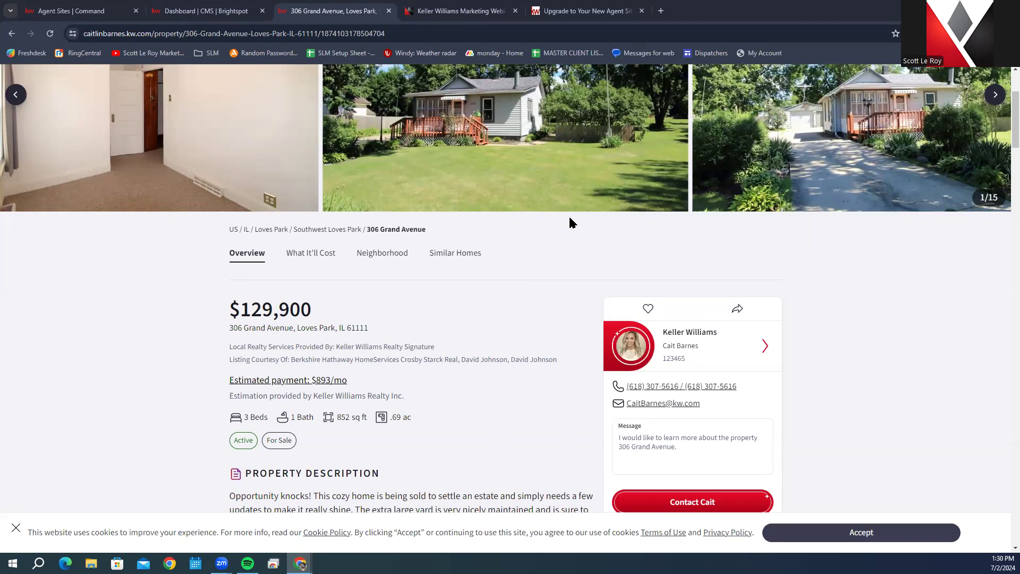
scroll(414, 347, up, 3)
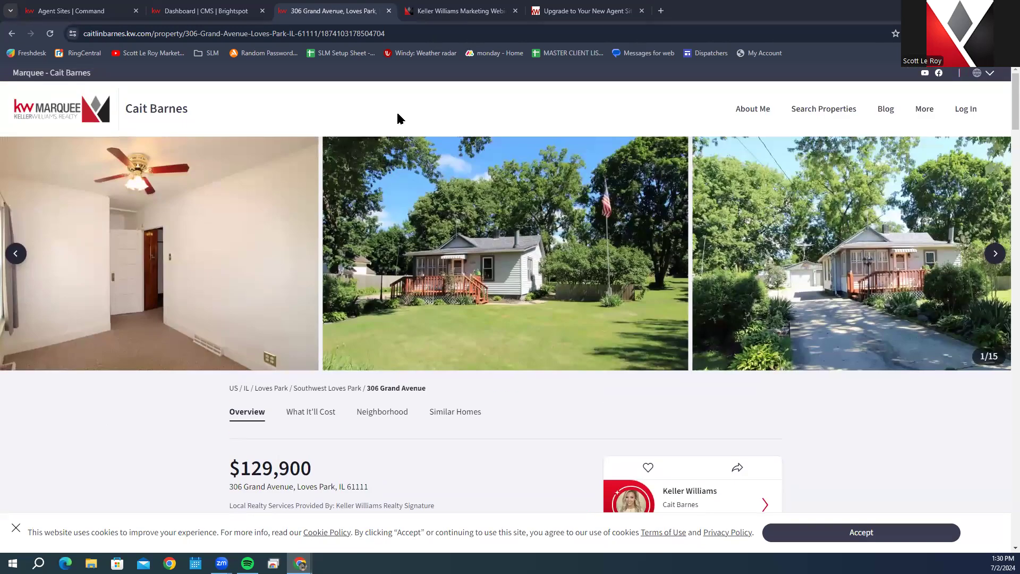
Step: Load the listing's open-house sign-in page by appending /openhouse to its URL
click(401, 36)
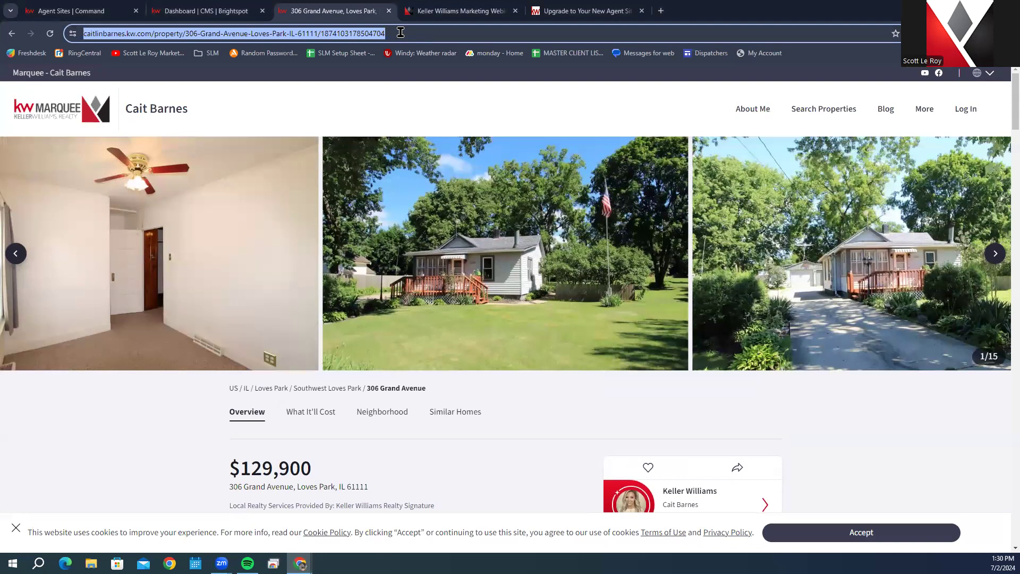
click(405, 33)
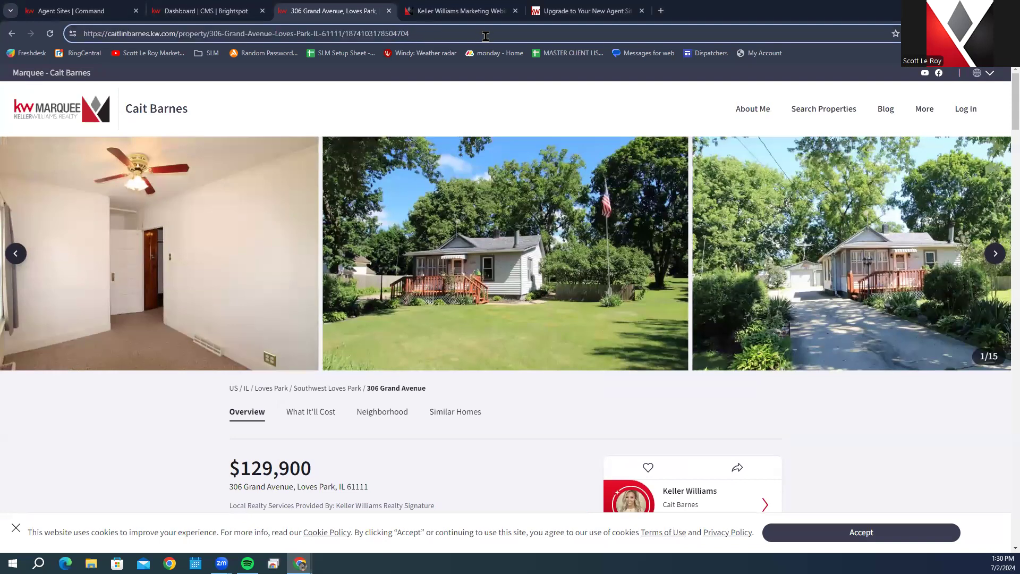
text(/)
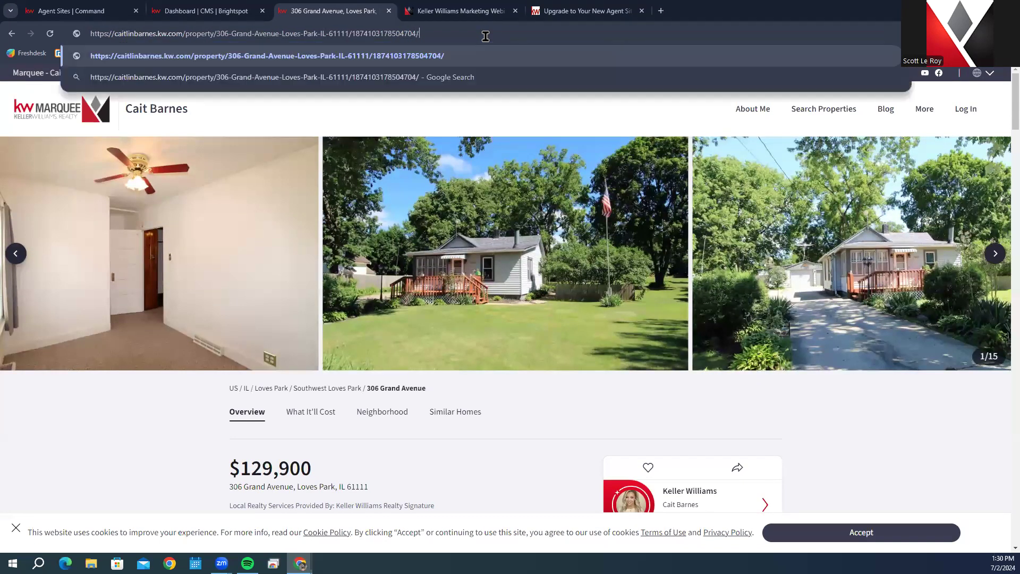
text(openhouse)
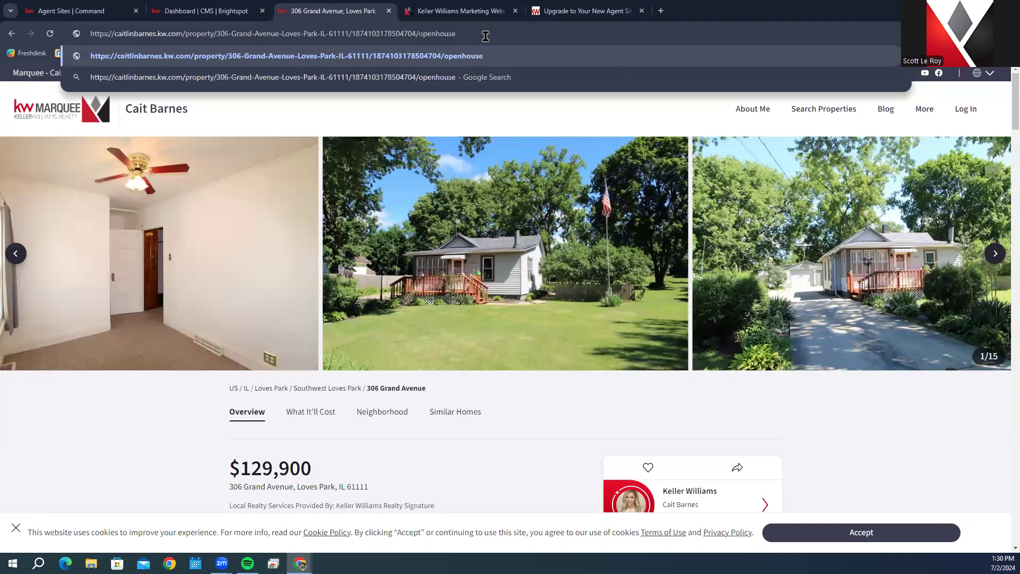
key(Return)
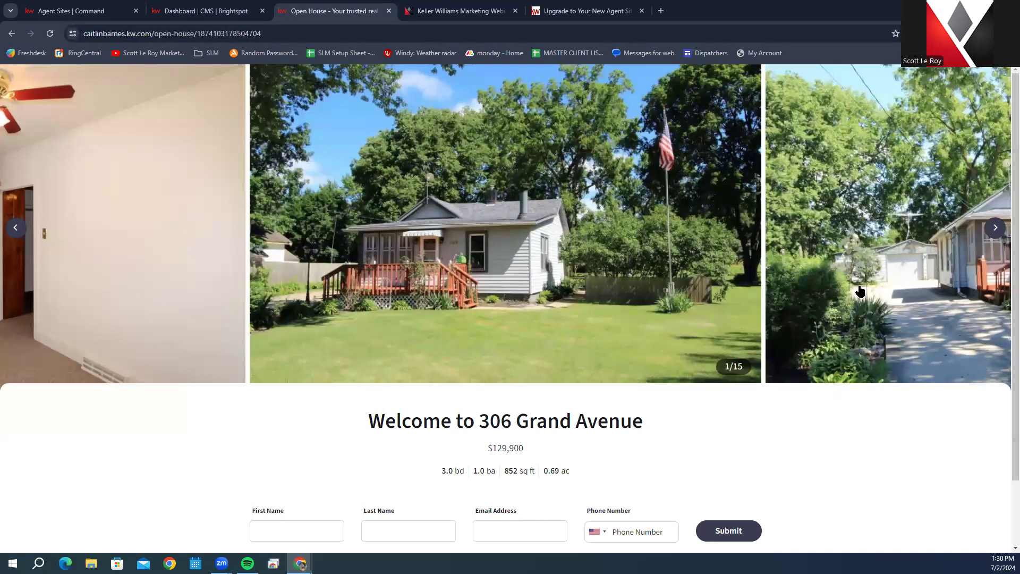
click(995, 228)
click(995, 228)
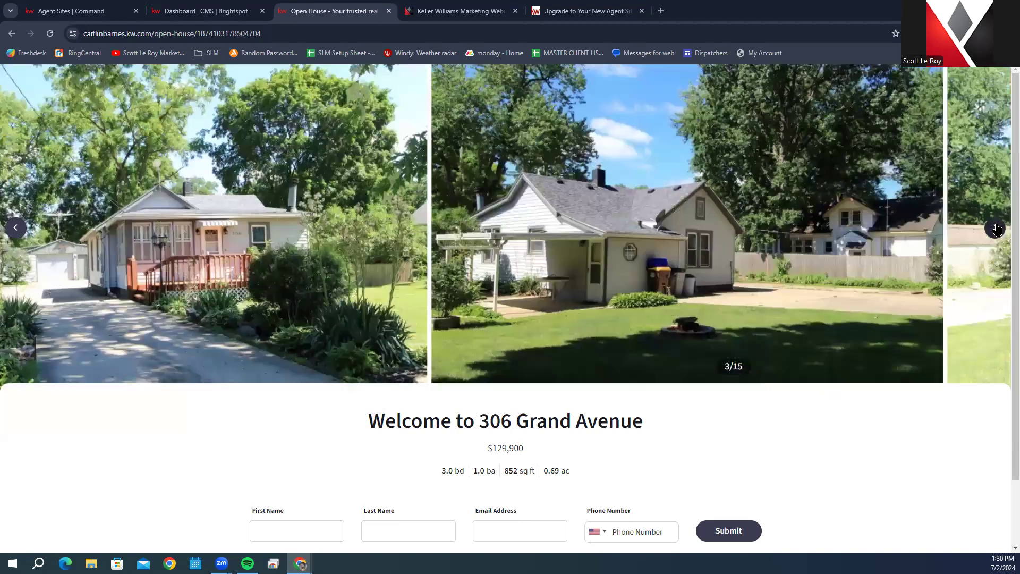
scroll(840, 382, down, 2)
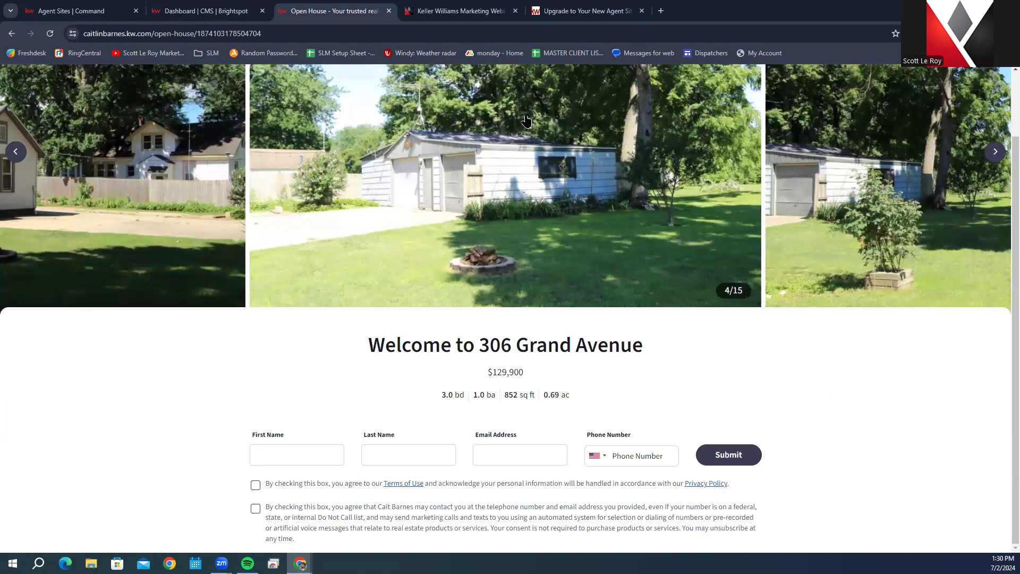
click(299, 29)
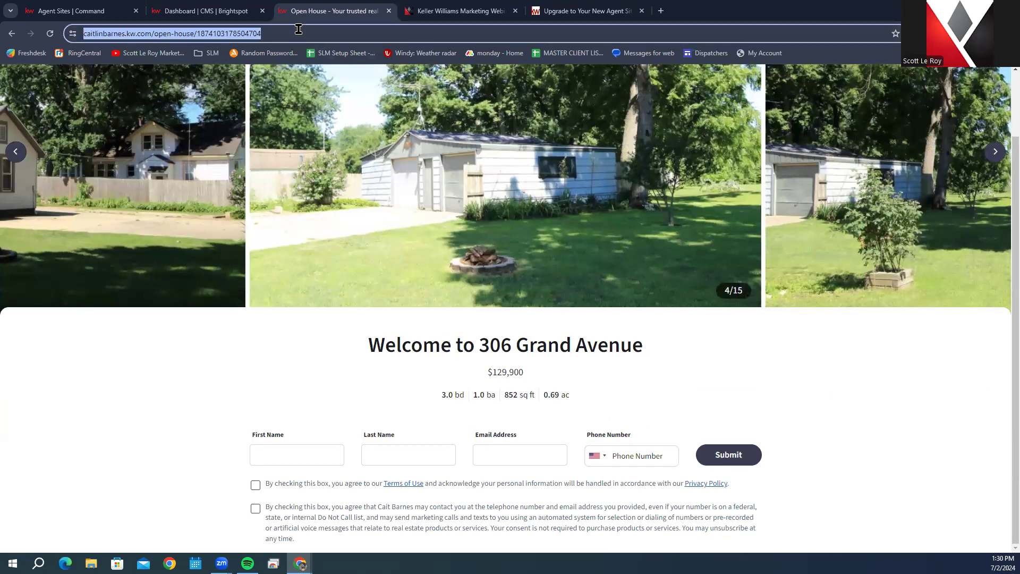
right_click(231, 31)
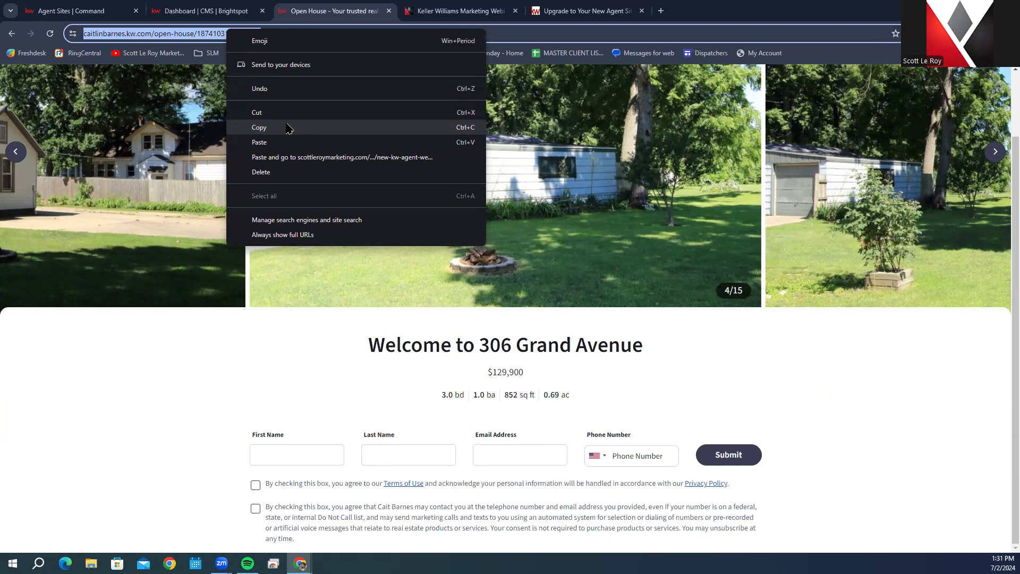
click(777, 380)
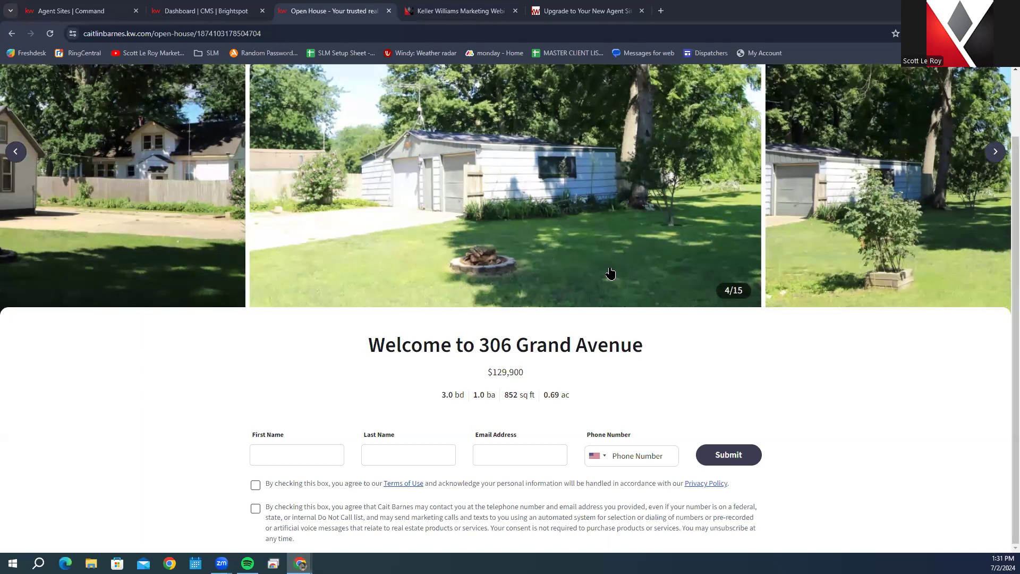
scroll(608, 274, up, 1)
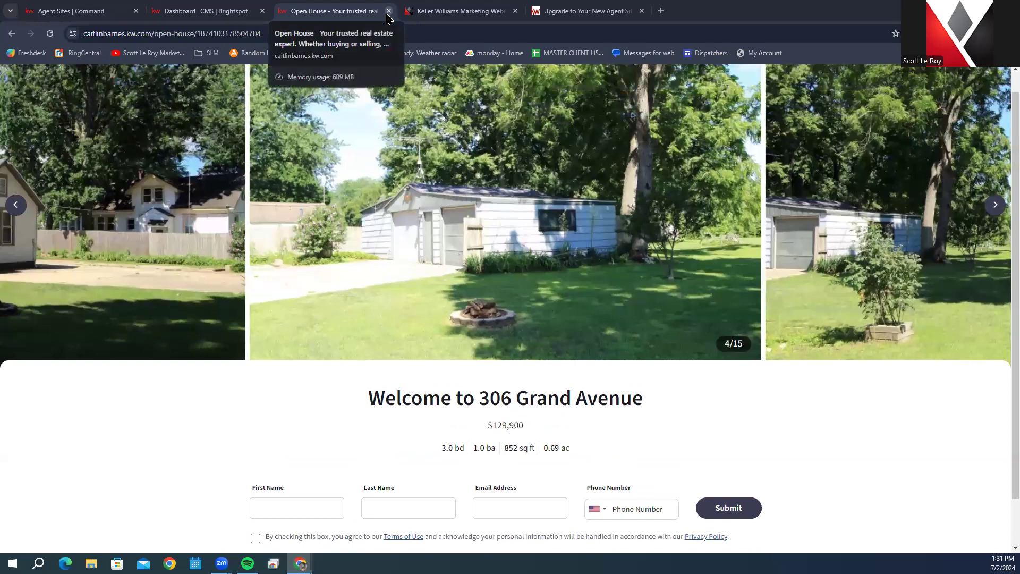
Step: Close the Open House preview and return to the Brightspot CMS dashboard
click(389, 11)
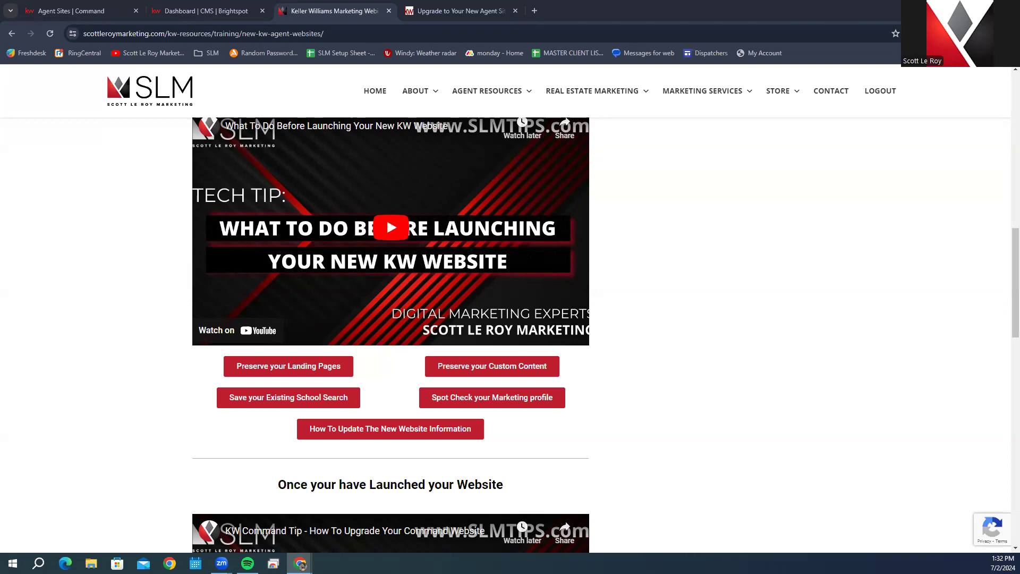
click(80, 10)
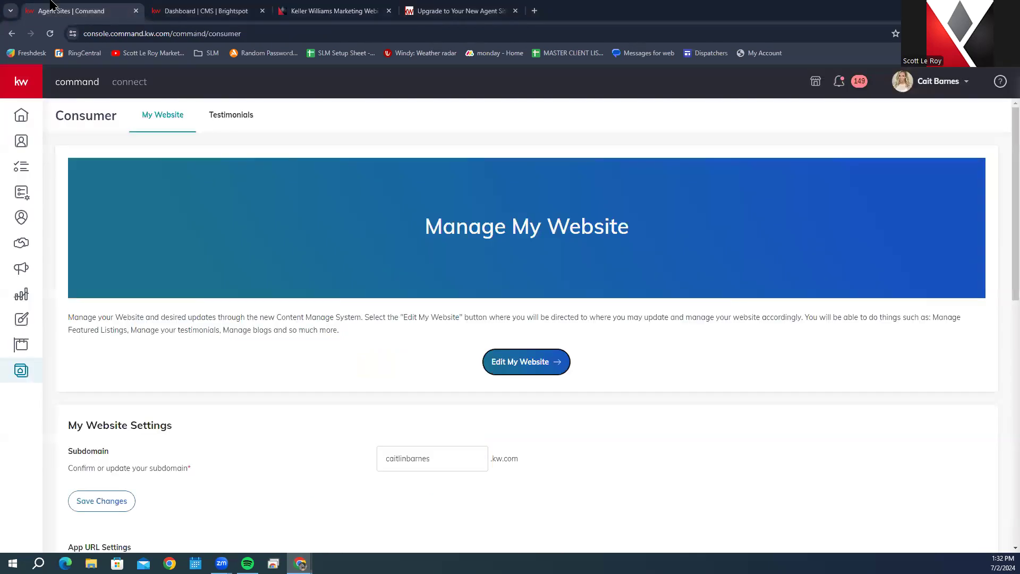
click(196, 11)
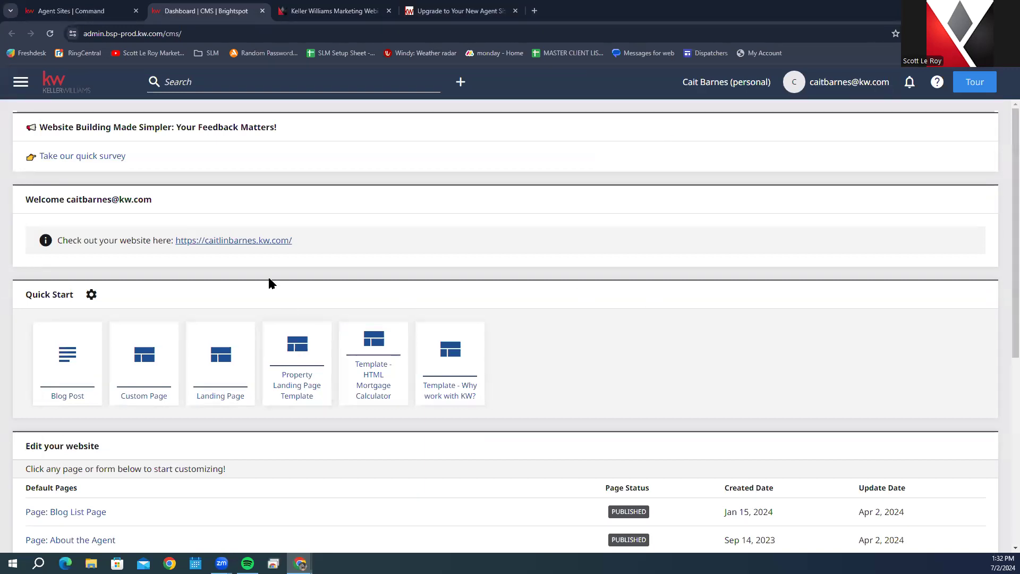
Step: Open Page: About the Agent for editing from the Edit your website list
scroll(260, 303, down, 1)
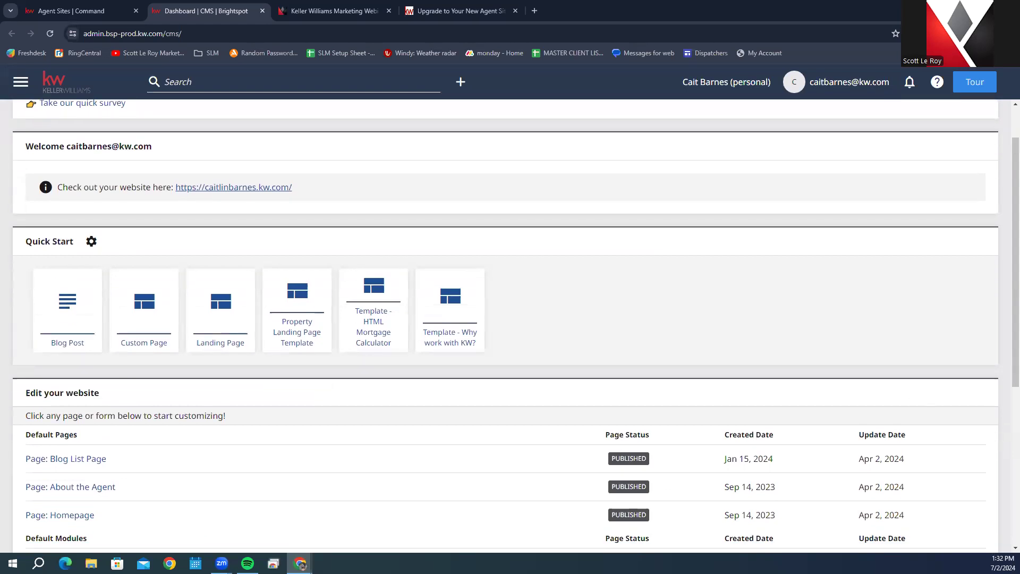
click(68, 488)
scroll(95, 485, down, 3)
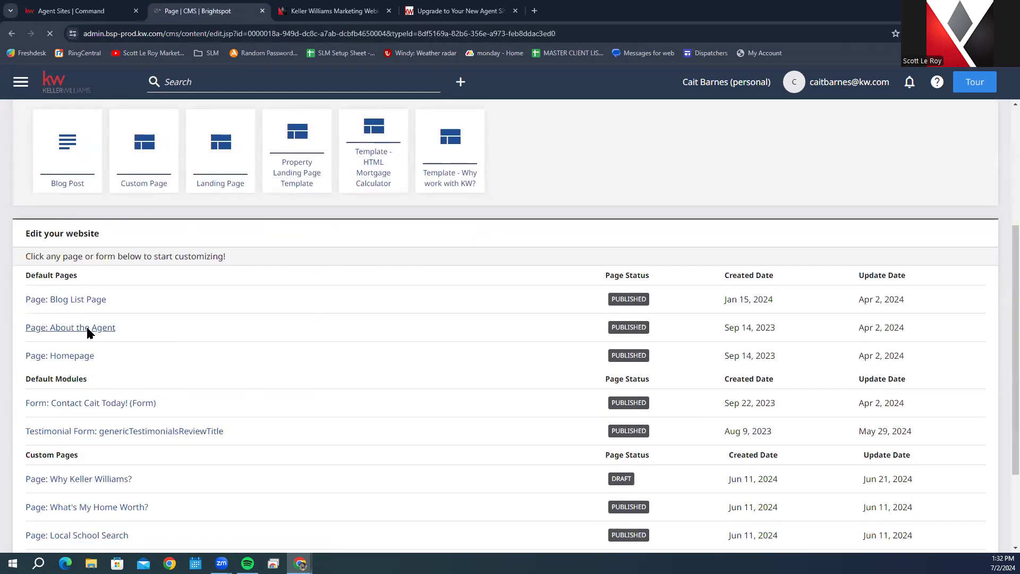
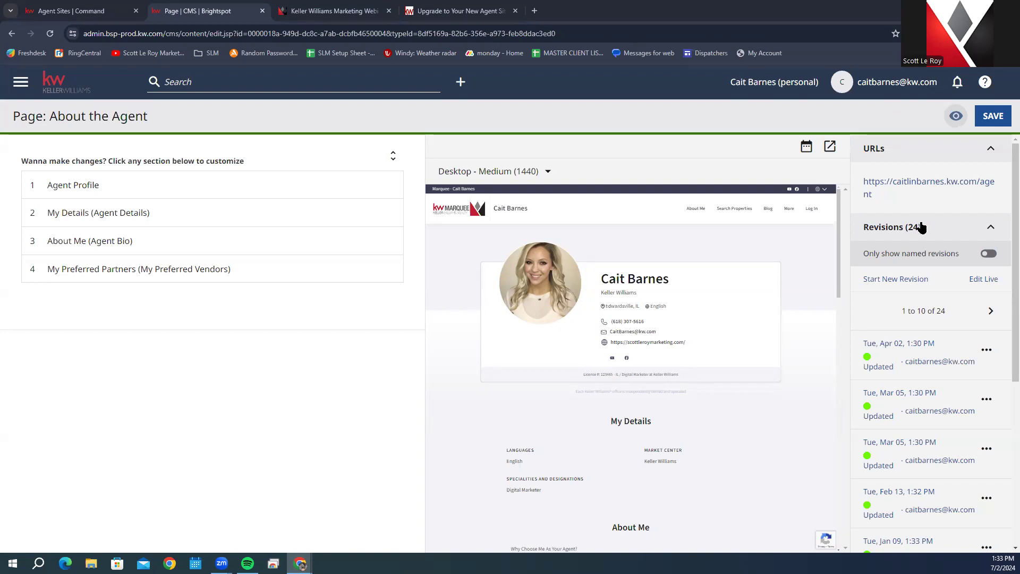
Step: Review the Agent Profile section's settings and keep its visibility set to Display
scroll(919, 408, down, 4)
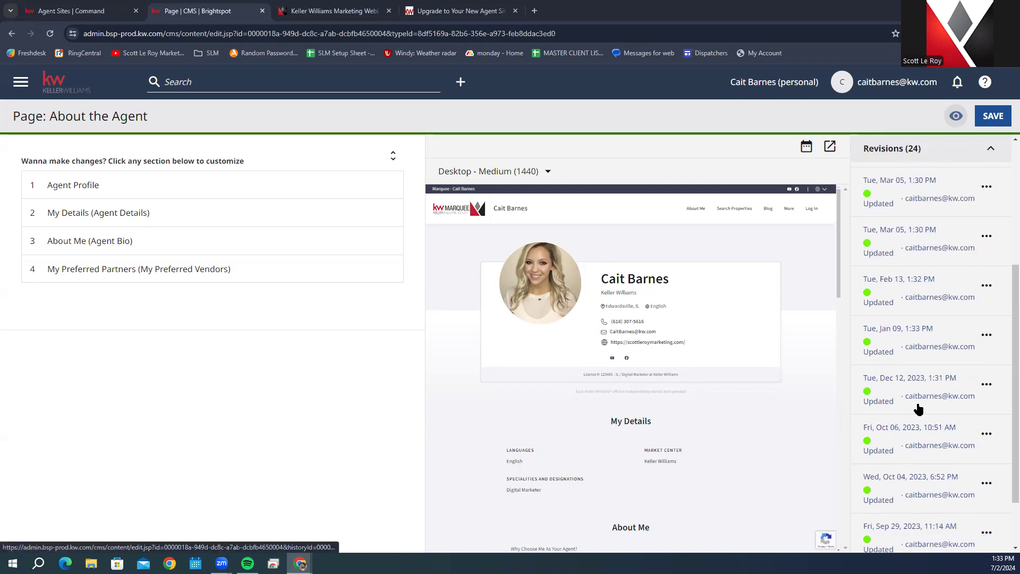
scroll(919, 408, down, 1)
scroll(938, 450, up, 5)
scroll(938, 451, down, 5)
scroll(938, 450, up, 5)
scroll(937, 450, down, 5)
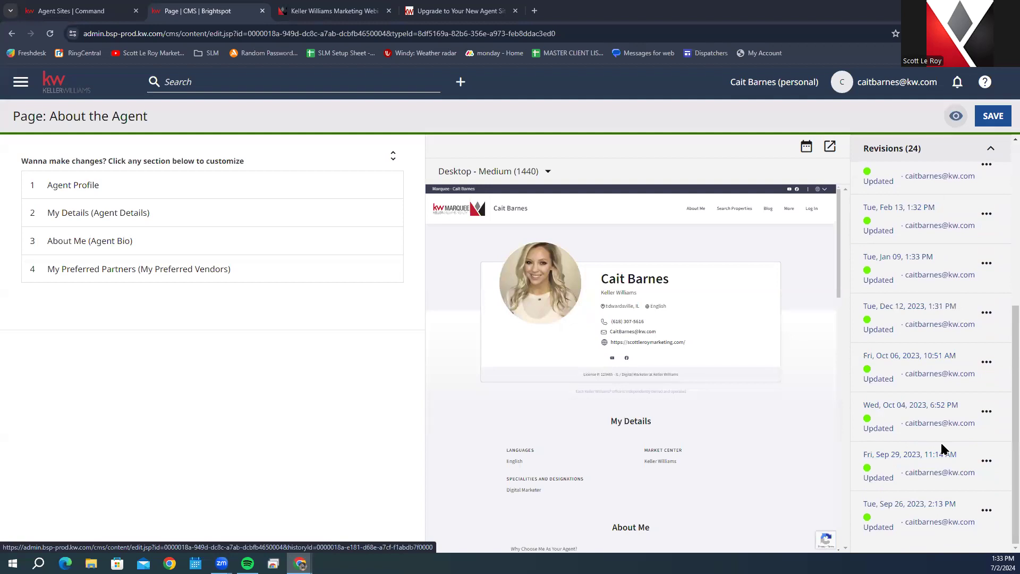
click(70, 186)
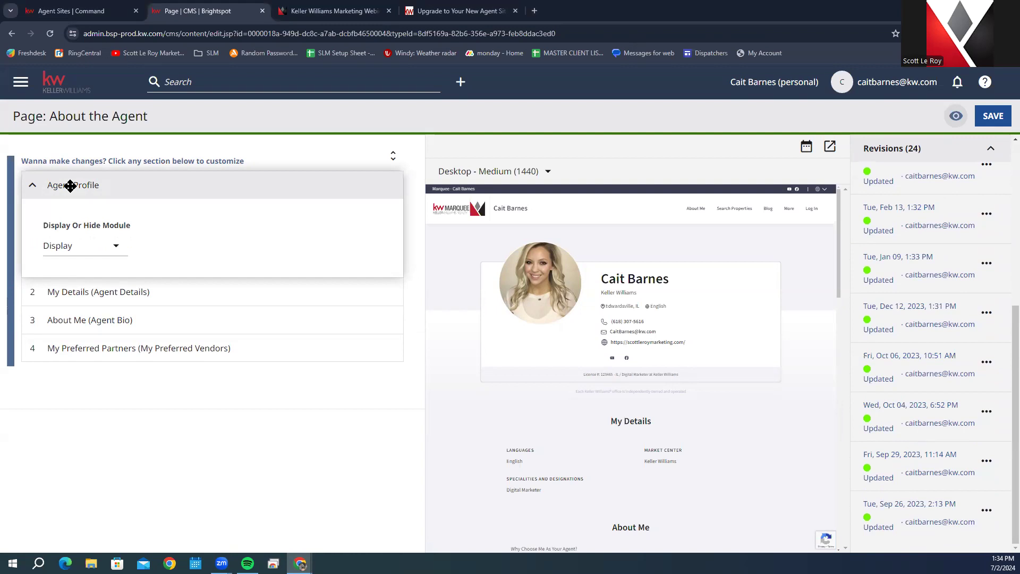
click(79, 186)
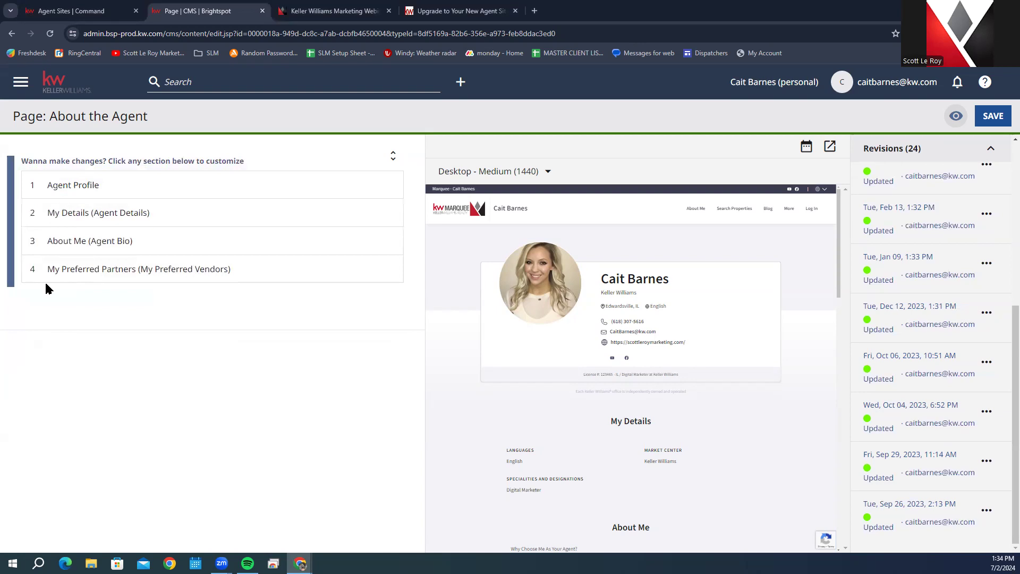
click(93, 192)
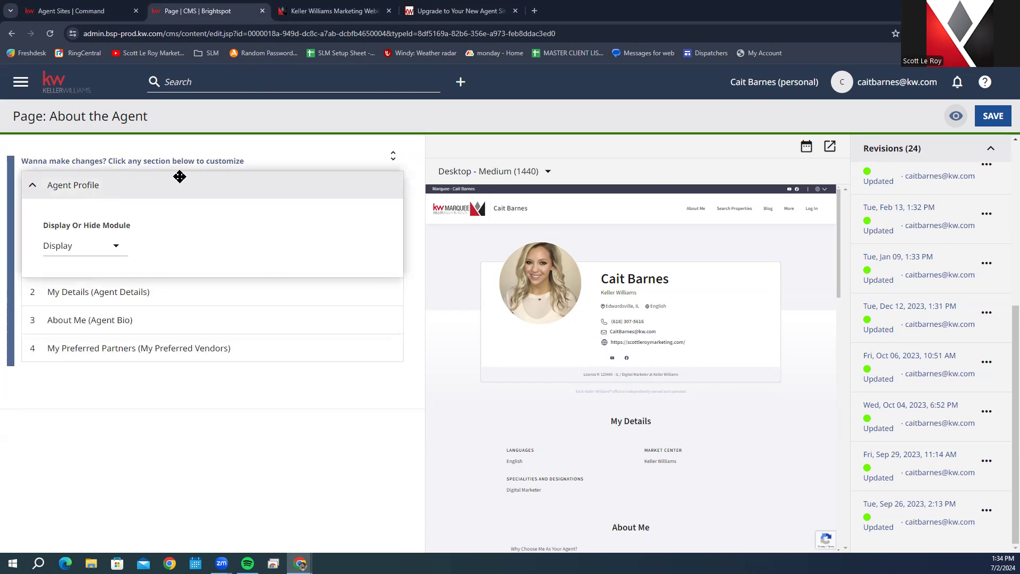
click(90, 254)
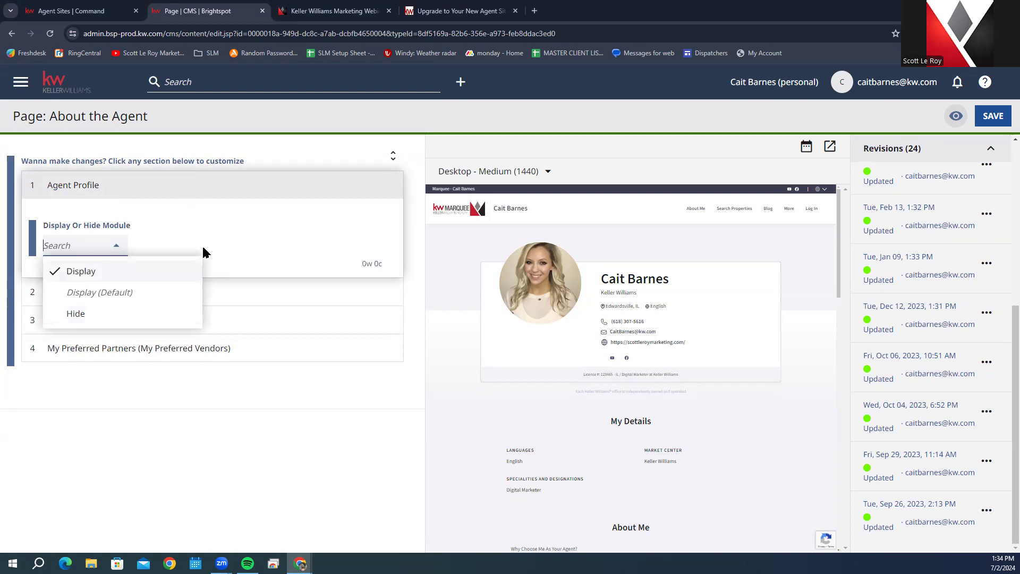
click(230, 228)
click(194, 184)
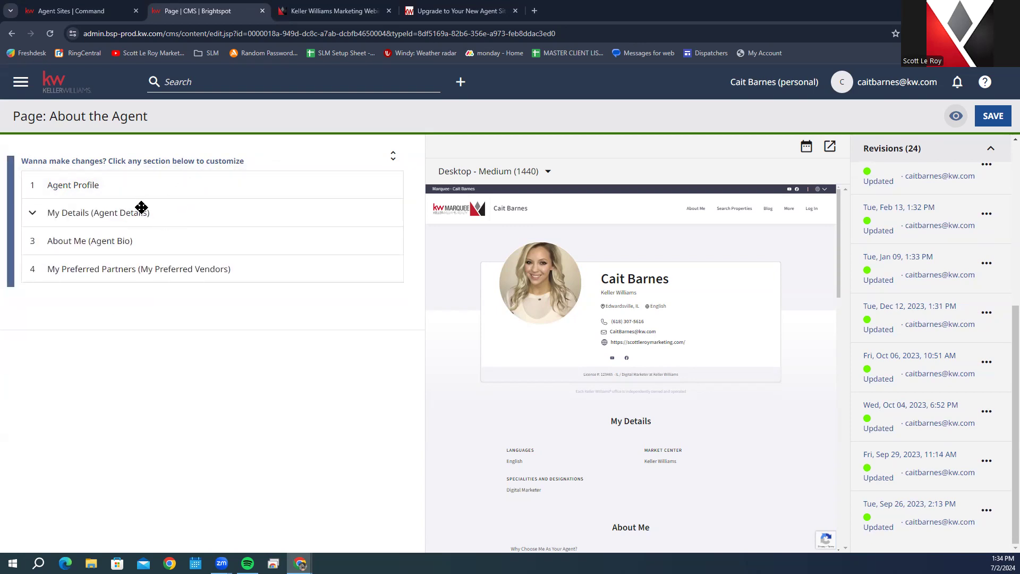
Step: Switch My Details to Hide and back to Display, leaving its header unchanged
click(91, 217)
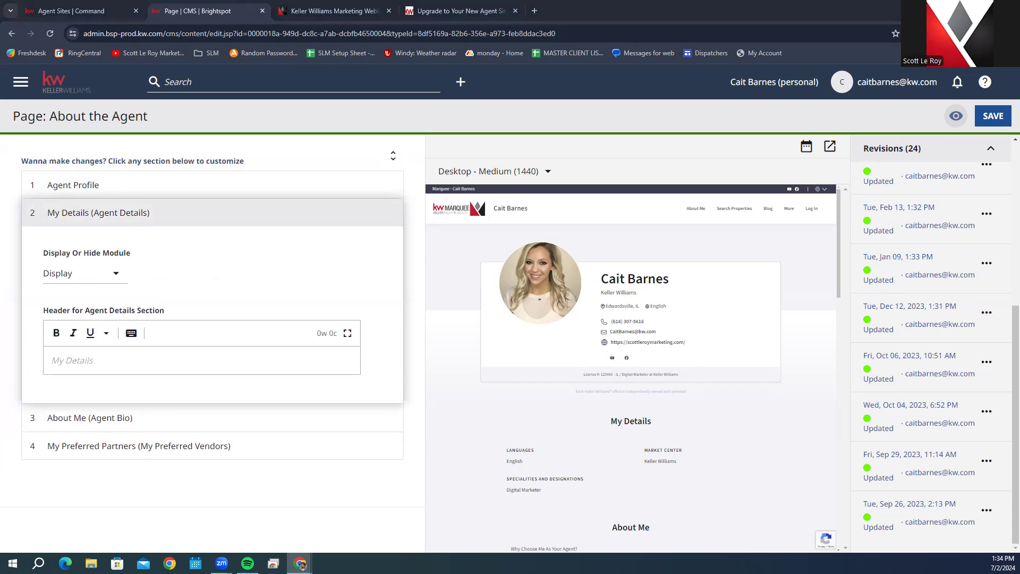
click(116, 273)
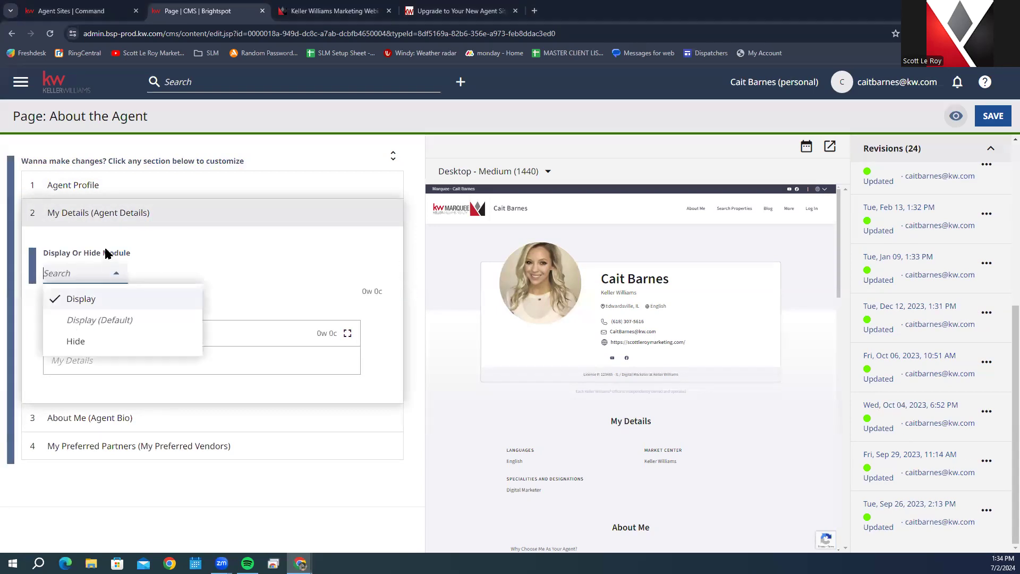
click(100, 343)
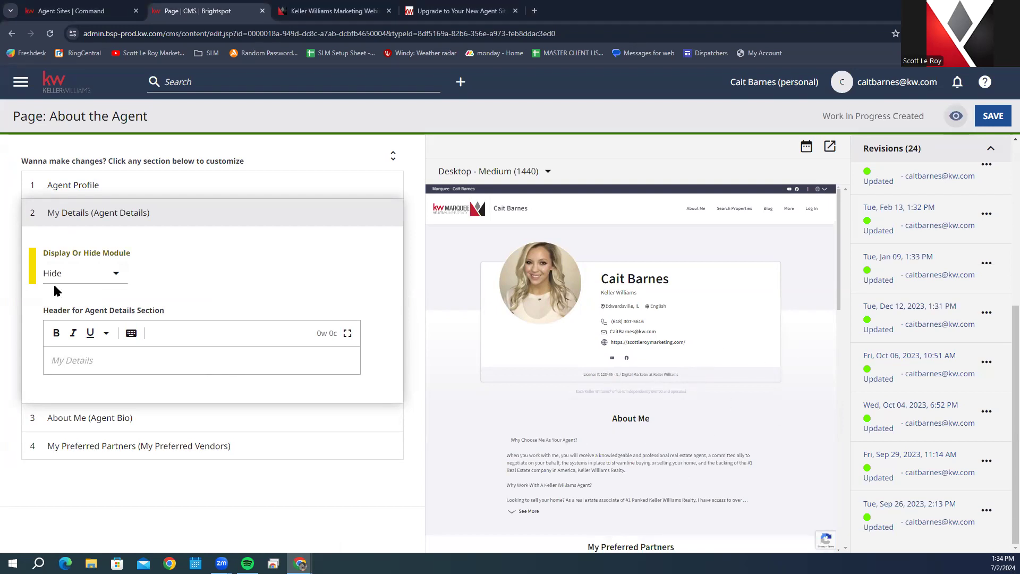
click(64, 274)
click(112, 302)
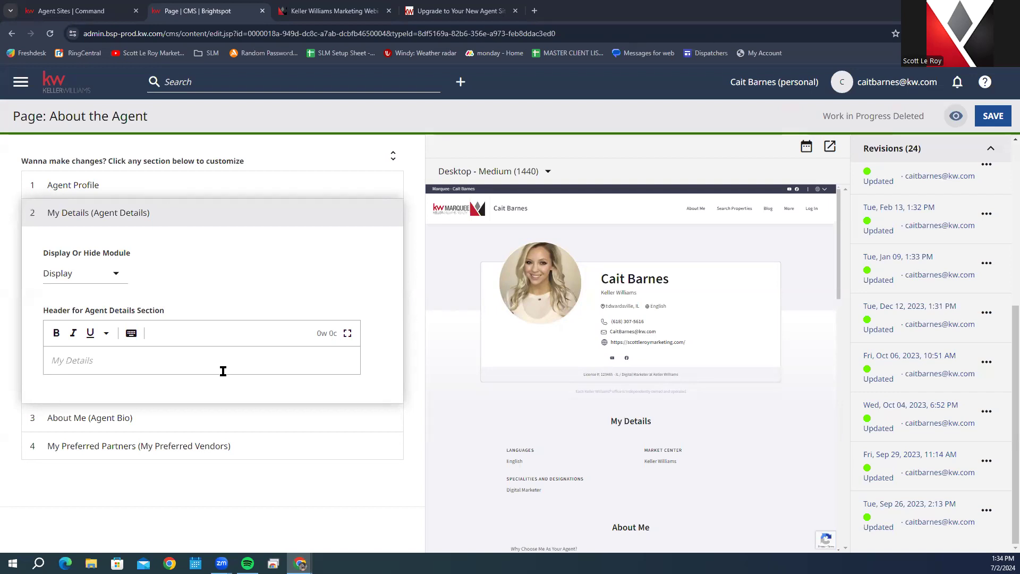
scroll(631, 495, down, 1)
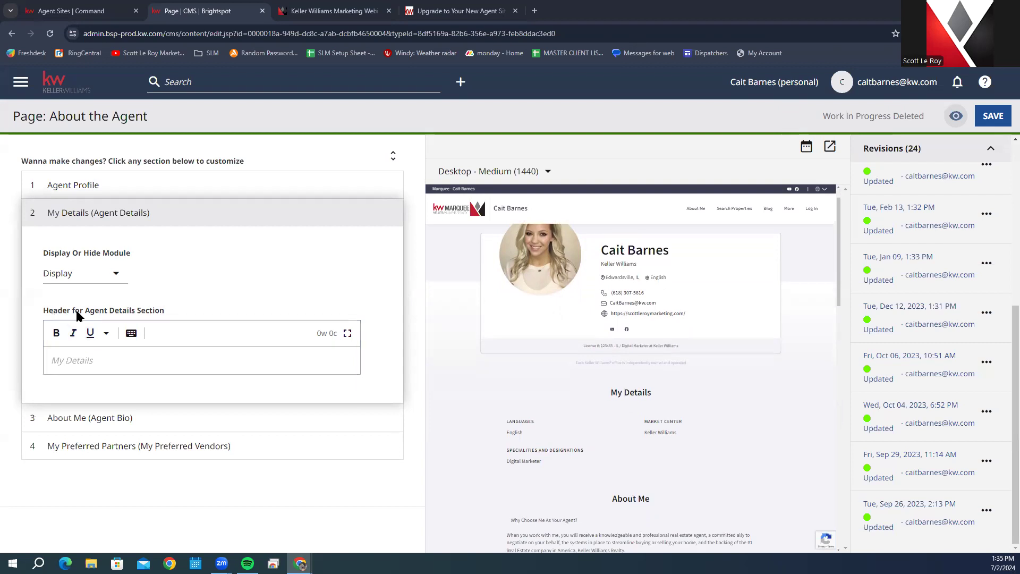
click(87, 360)
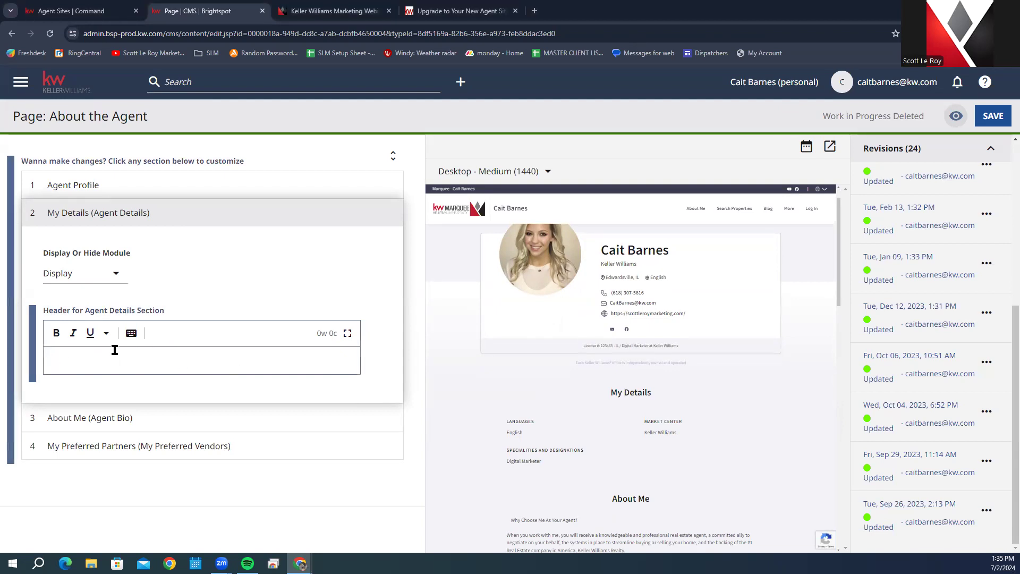
click(55, 220)
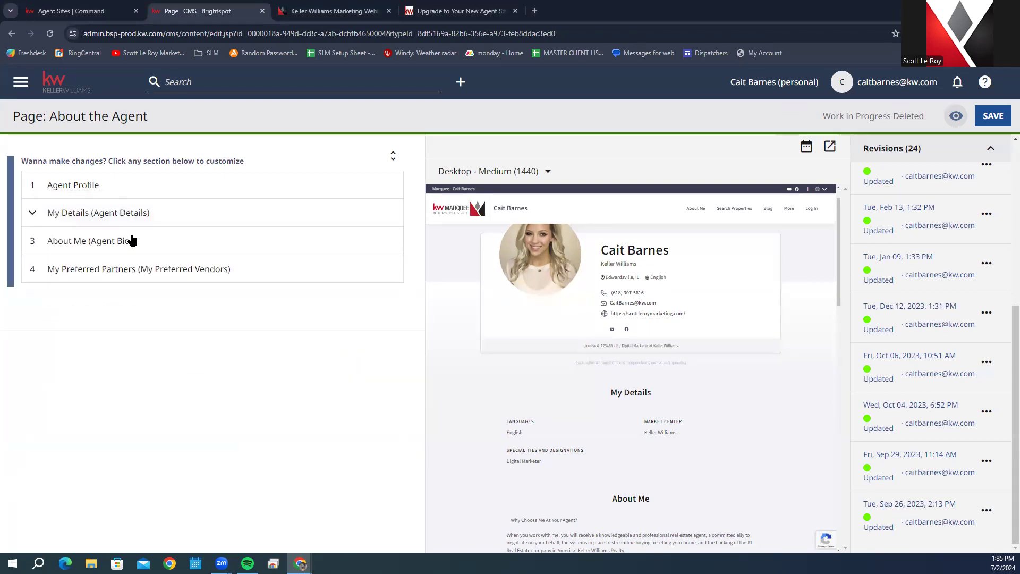
Step: Expand and collapse About Me, then open My Preferred Partners with its vendors in the preview
click(88, 240)
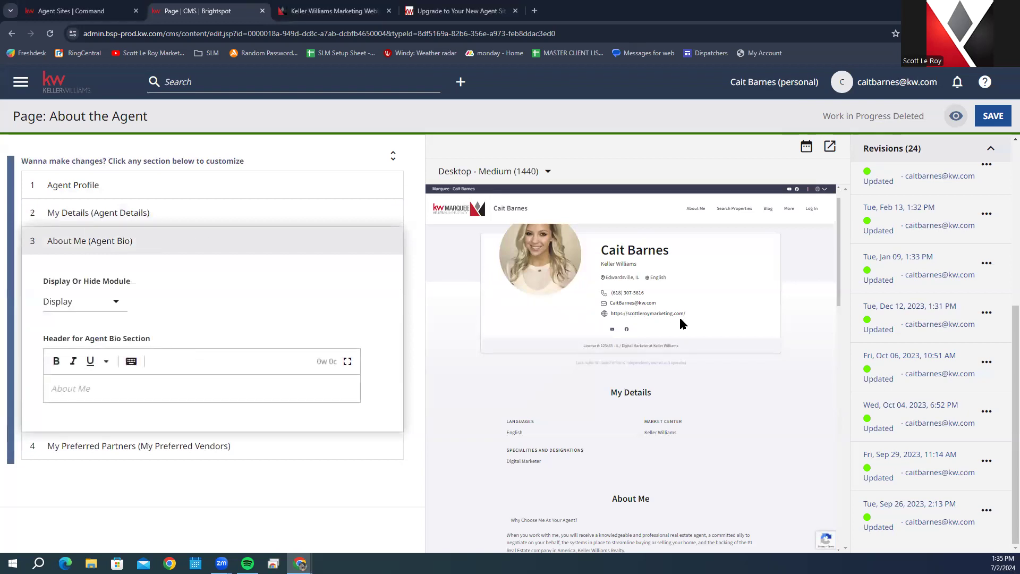
scroll(675, 319, down, 1)
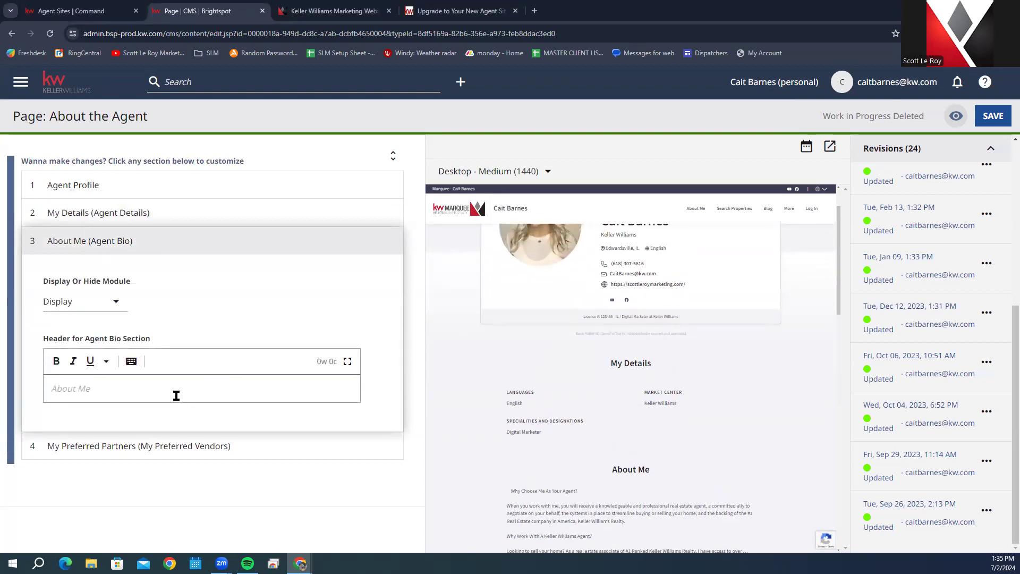
click(64, 245)
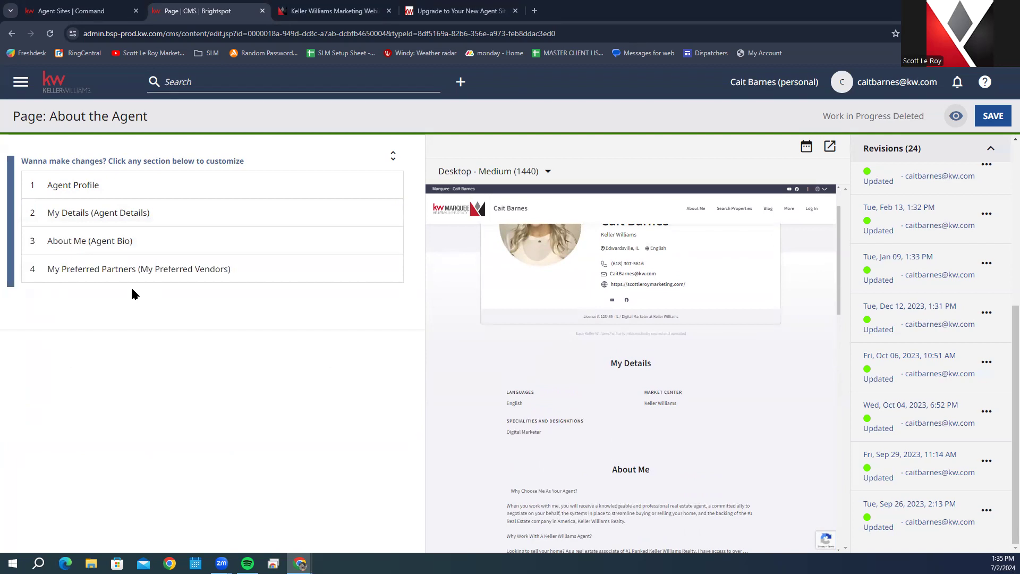
click(139, 272)
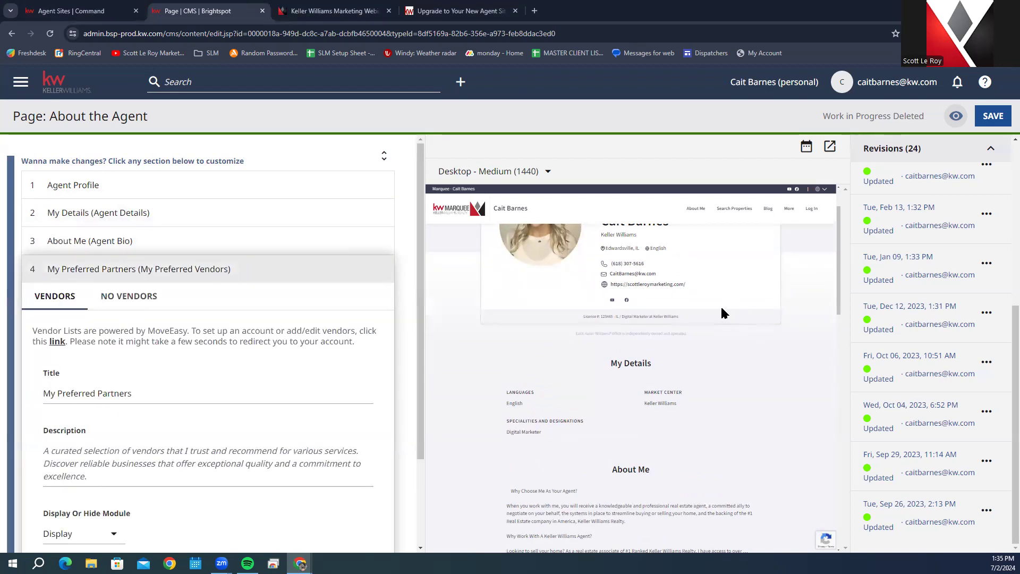
scroll(722, 313, down, 3)
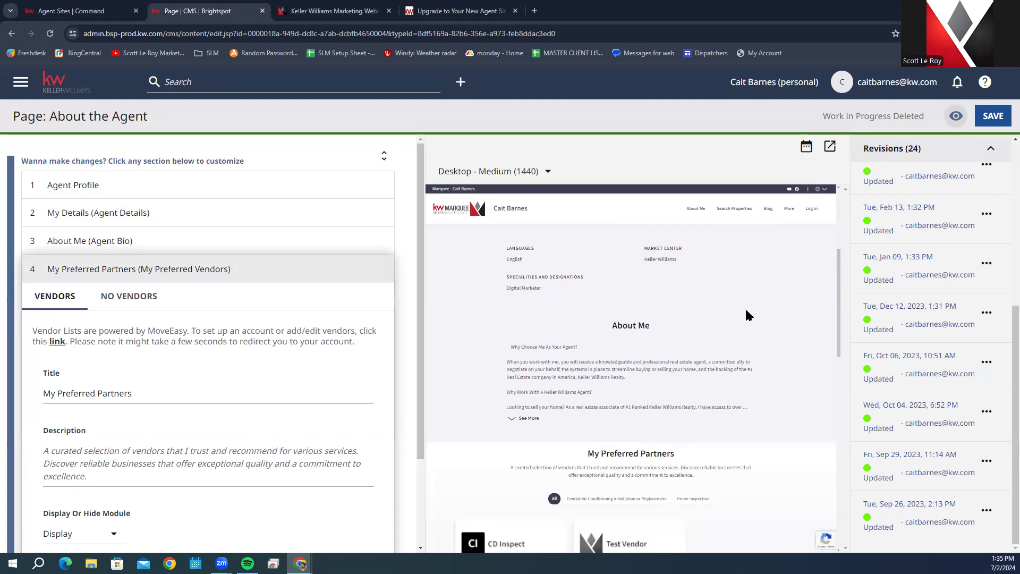
scroll(745, 307, down, 1)
scroll(153, 374, down, 2)
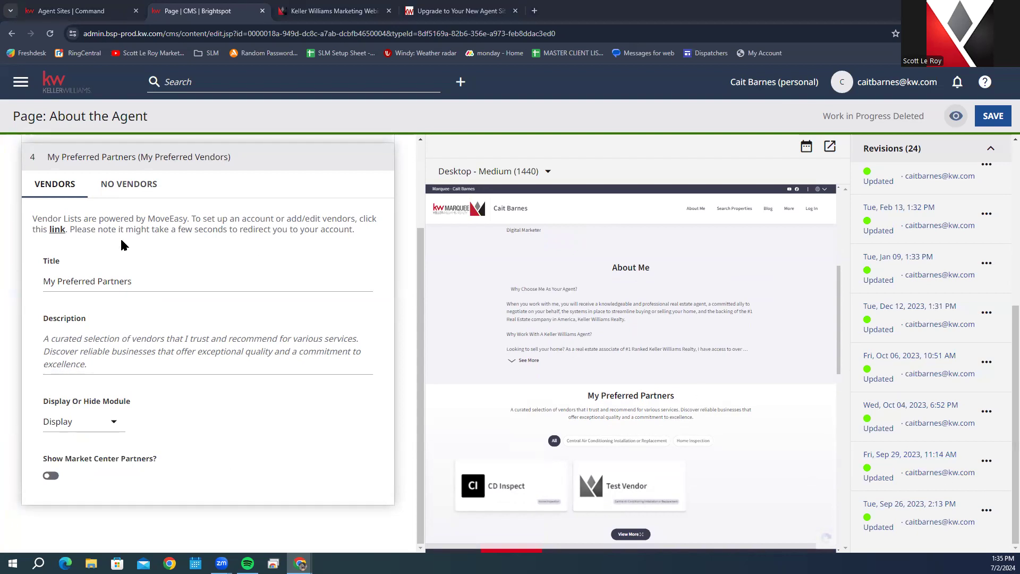
scroll(175, 304, up, 1)
scroll(175, 304, up, 1)
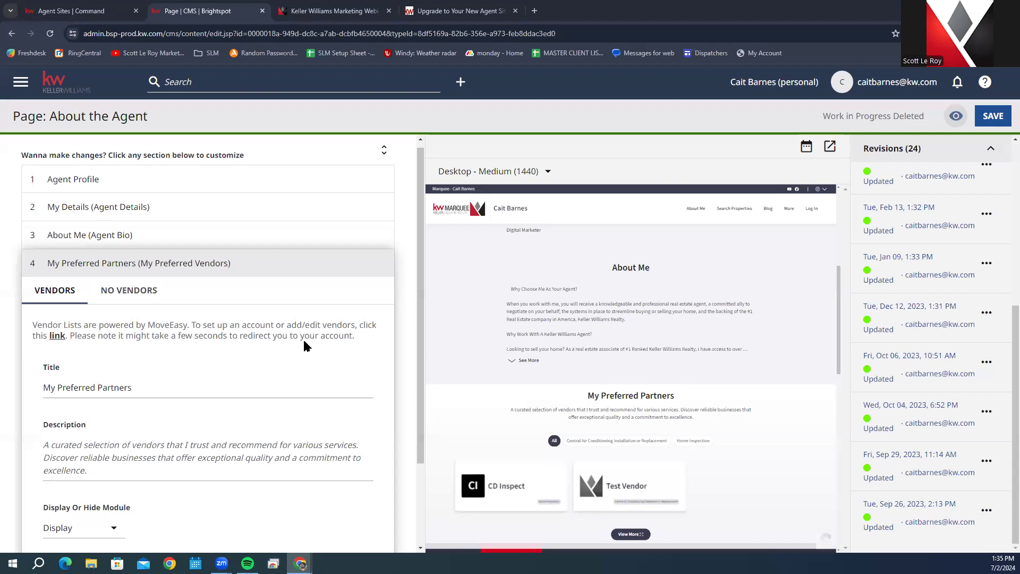
Step: Open the MoveEasy vendor account from the Vendors link and start adding a new vendor
click(53, 340)
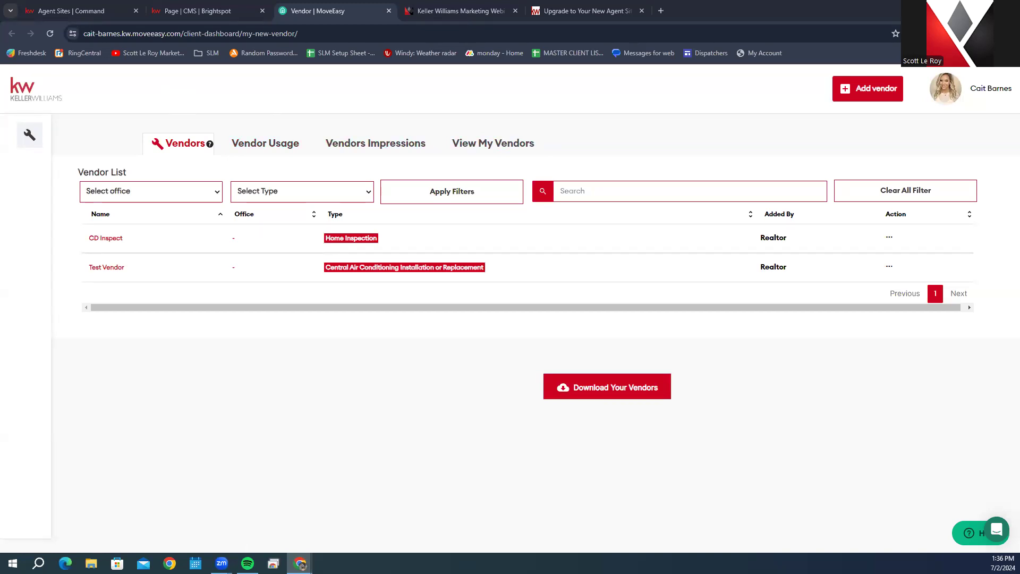
click(874, 93)
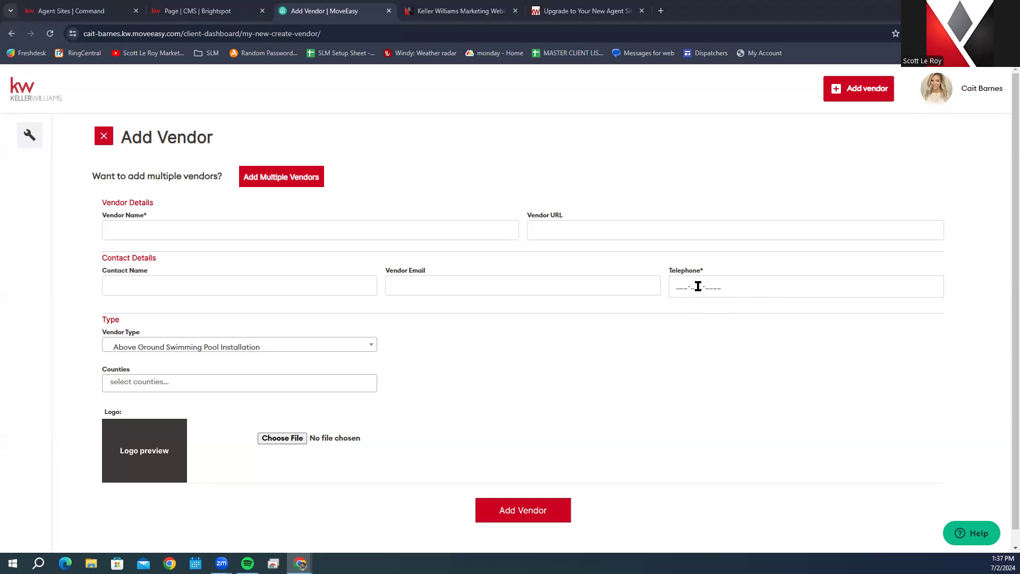
Step: Look through the Vendor Type and Counties lists, then close the Add Vendor form unsaved
click(677, 294)
click(191, 347)
scroll(215, 404, down, 5)
scroll(215, 404, down, 15)
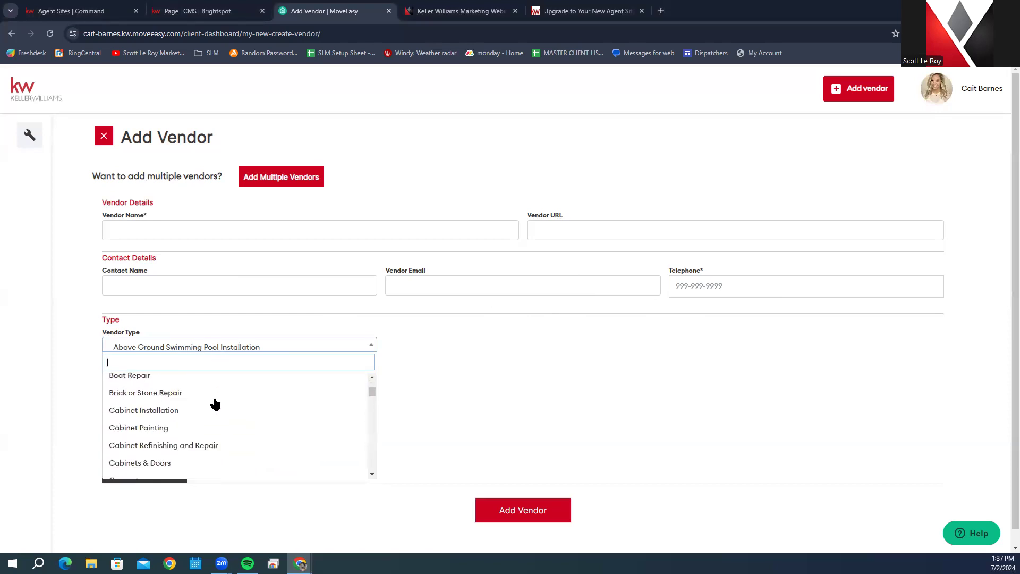
scroll(215, 404, down, 15)
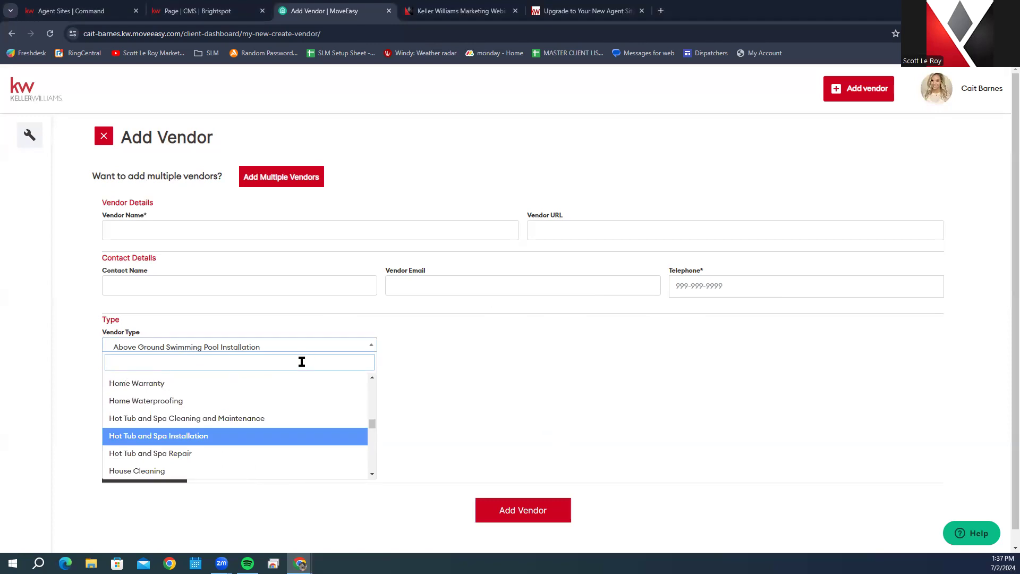
key(Escape)
click(161, 387)
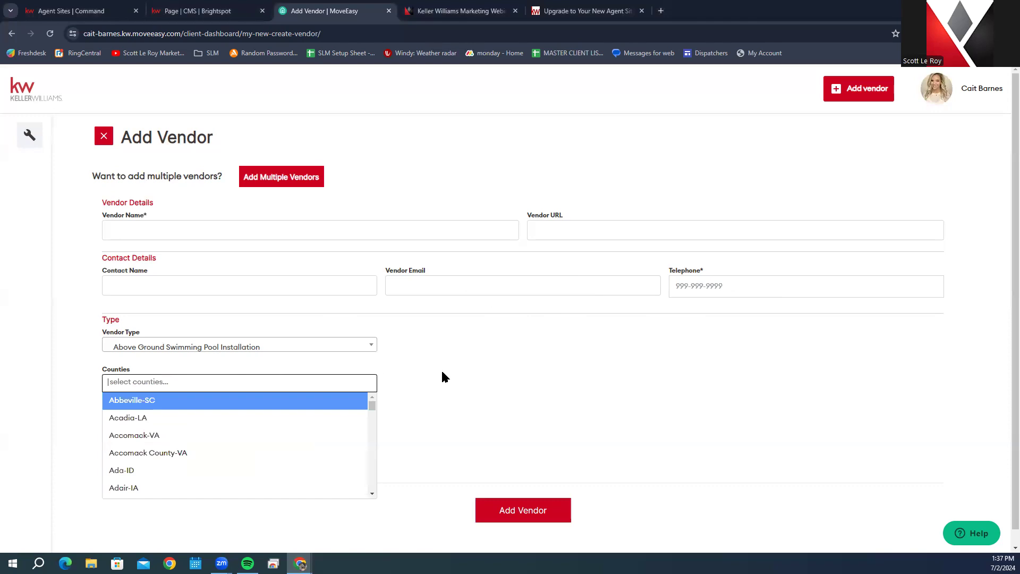
click(466, 377)
scroll(465, 377, down, 1)
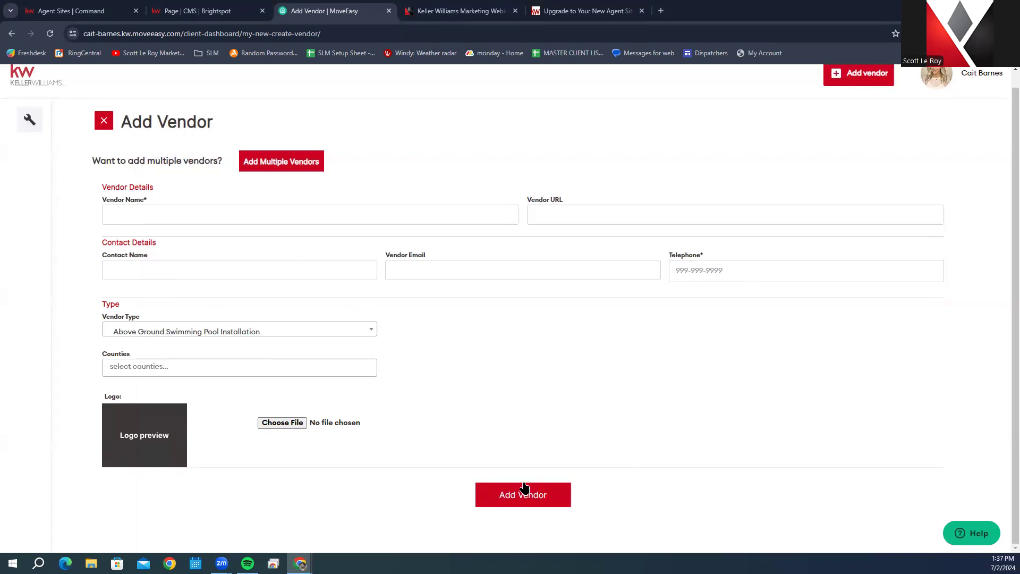
click(104, 121)
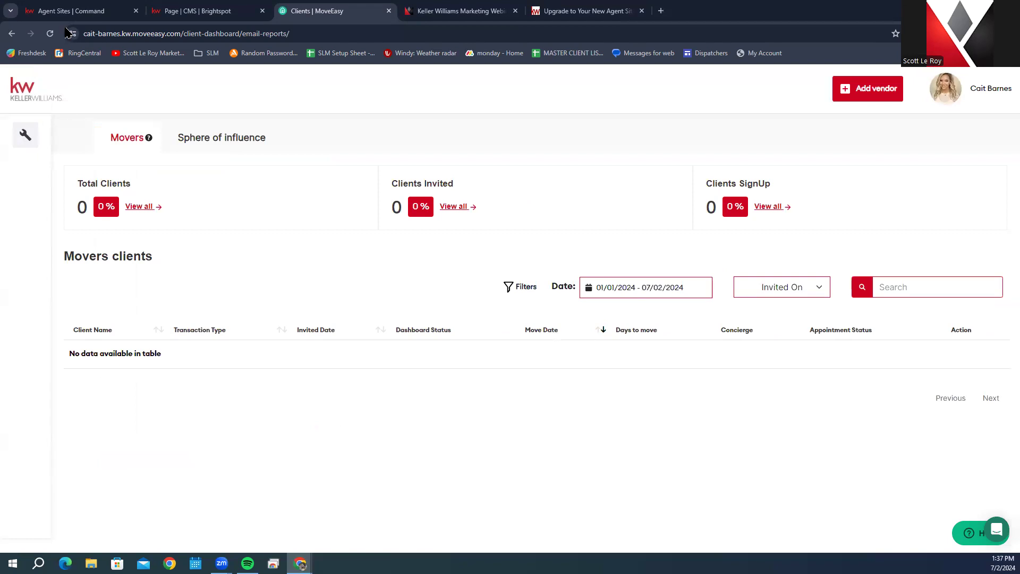
Step: Start a new vendor named Test and enter its telephone number
click(867, 89)
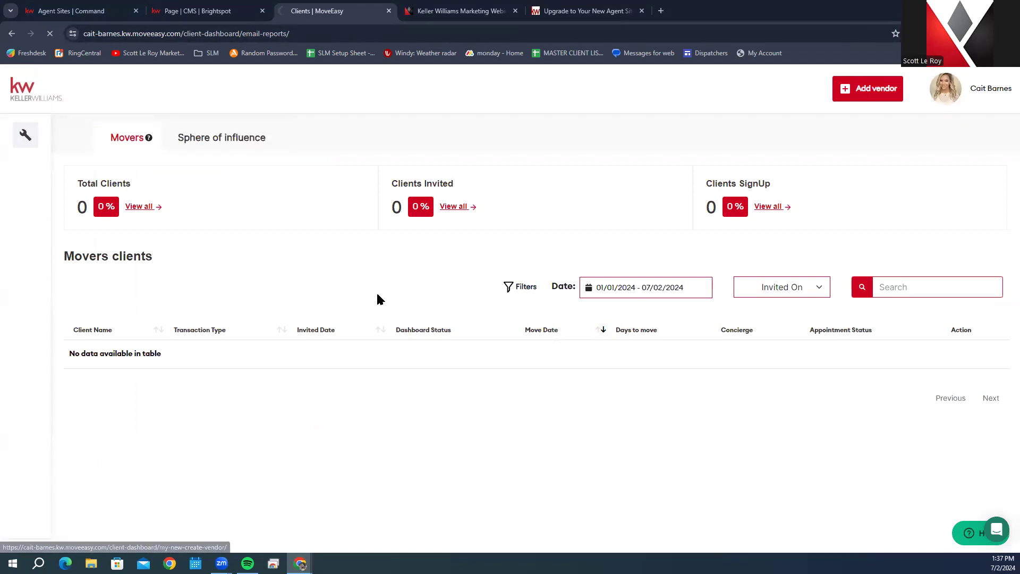
click(209, 234)
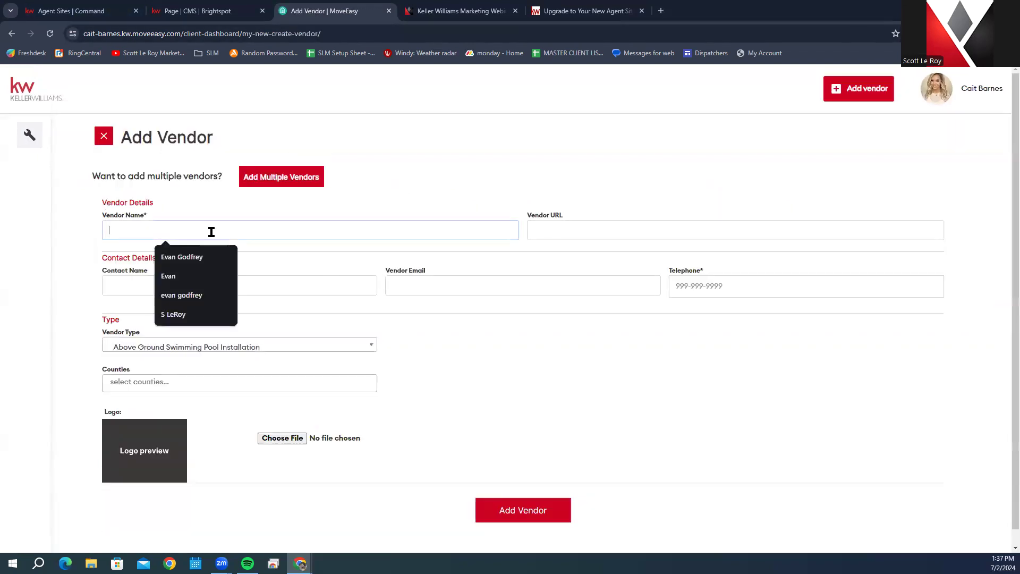
text(Test)
key(Tab)
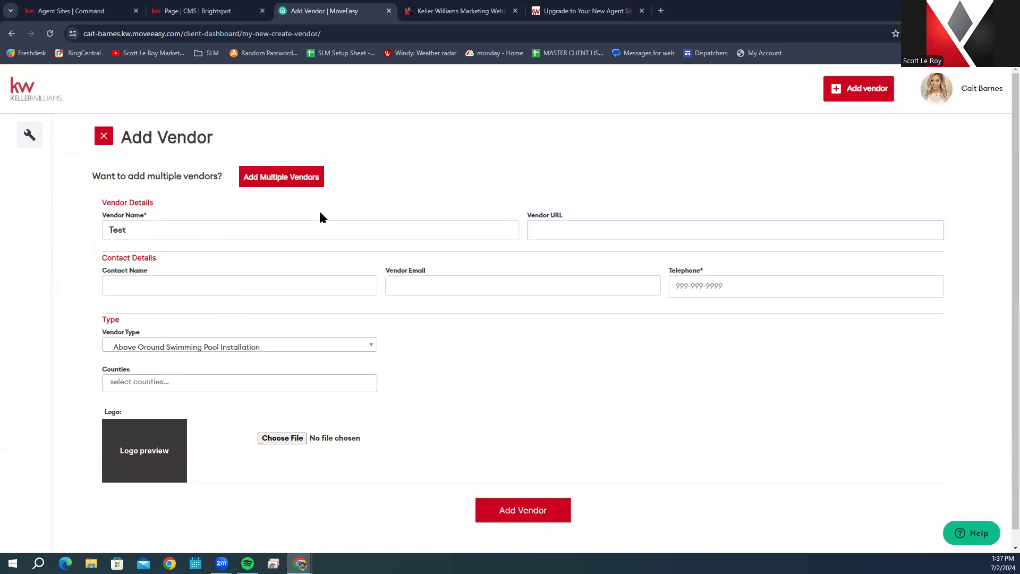
click(770, 281)
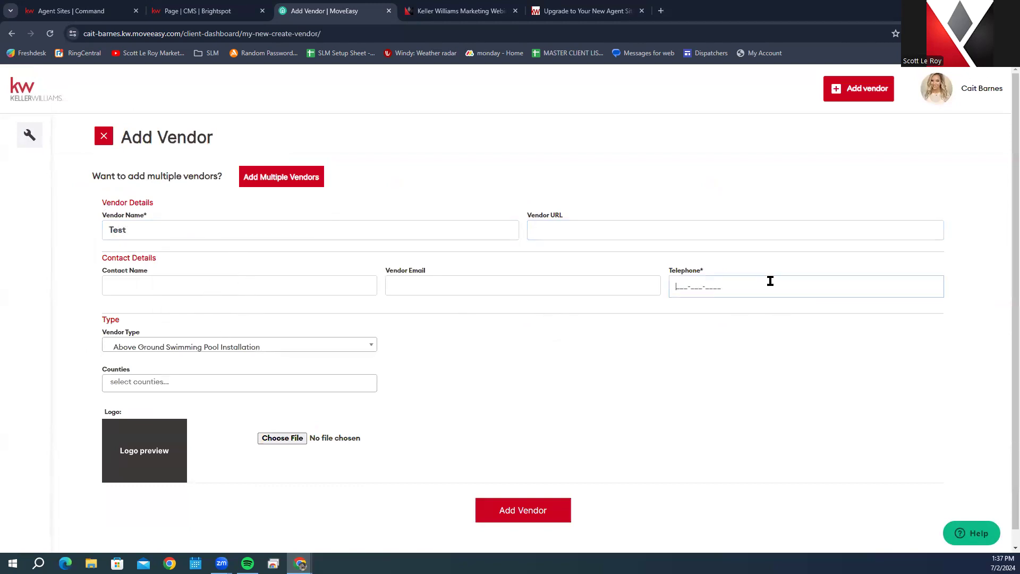
click(447, 384)
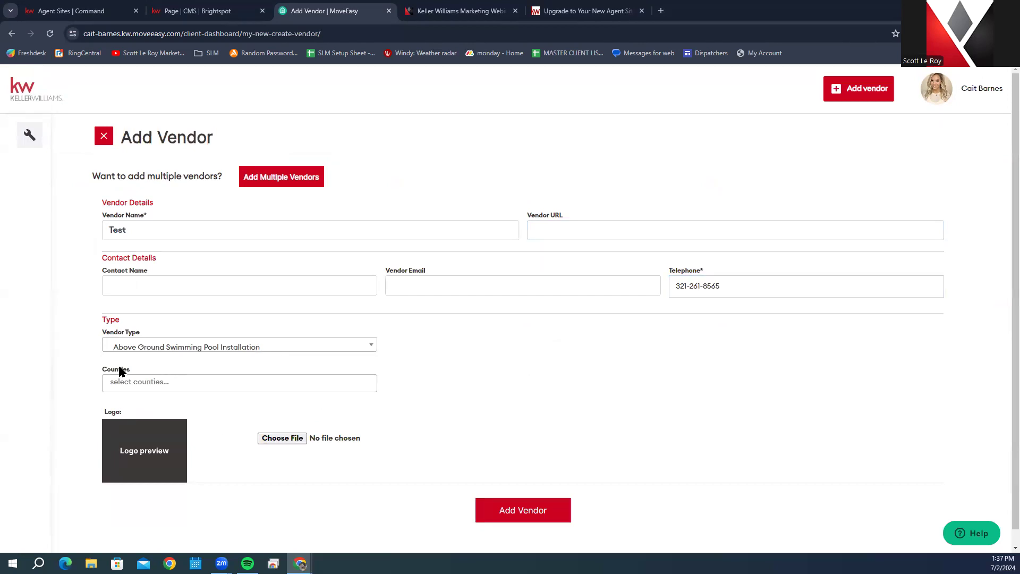
Step: Set the vendor type to Chiropractor and county to Orange-FL, then submit the vendor
click(262, 346)
scroll(266, 425, down, 5)
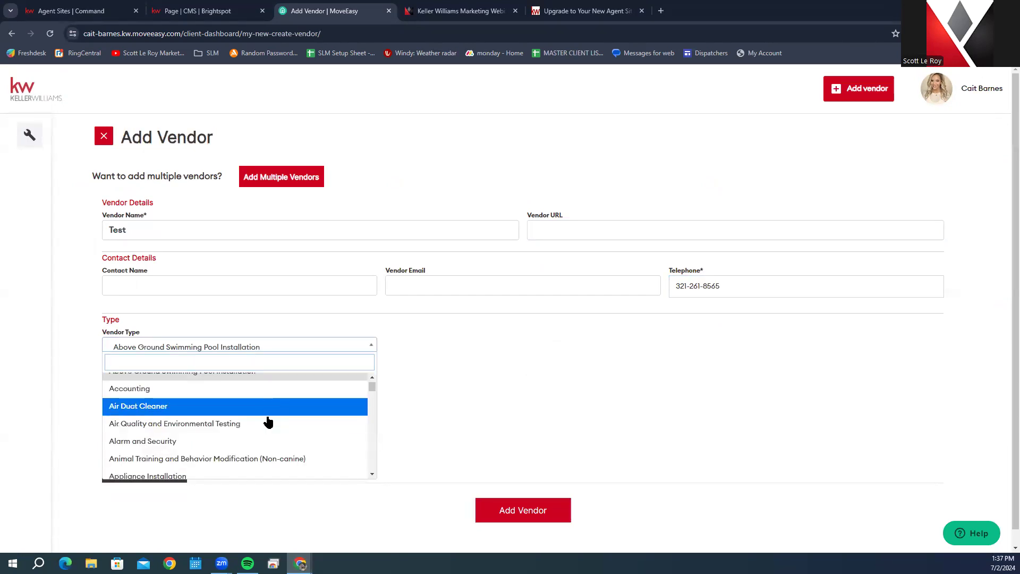
scroll(263, 420, down, 3)
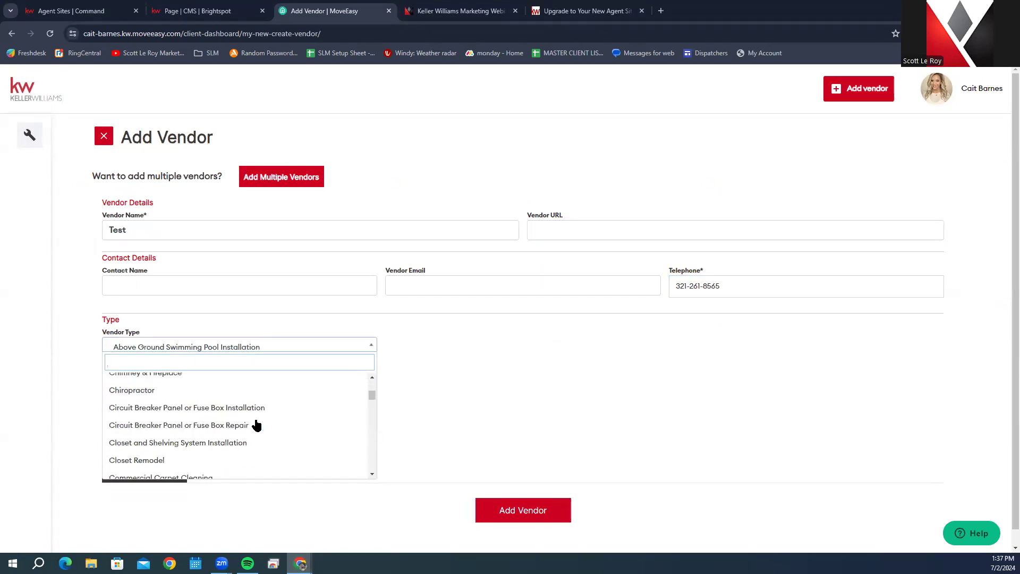
click(240, 391)
click(239, 385)
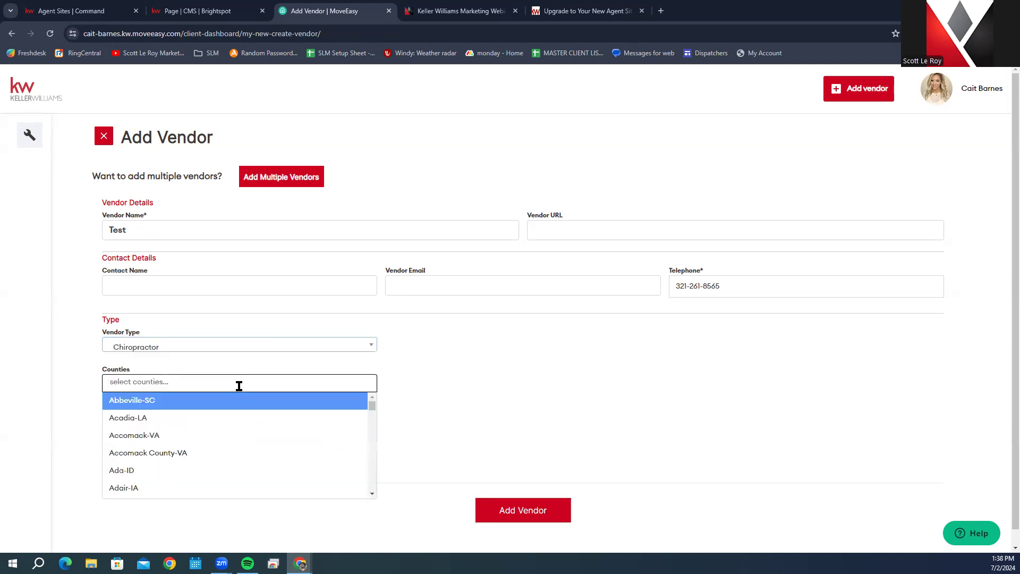
text(Or)
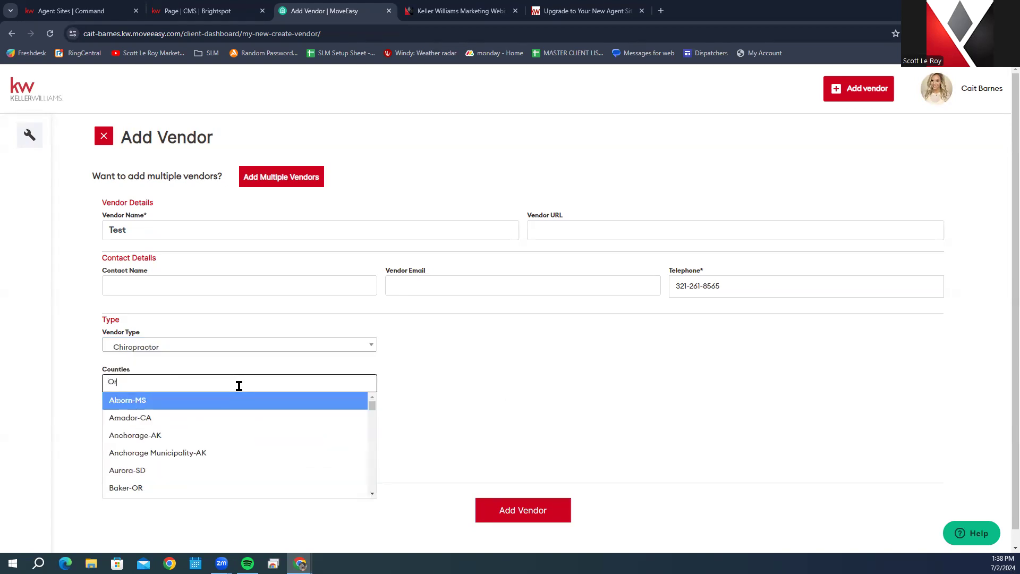
text(ange)
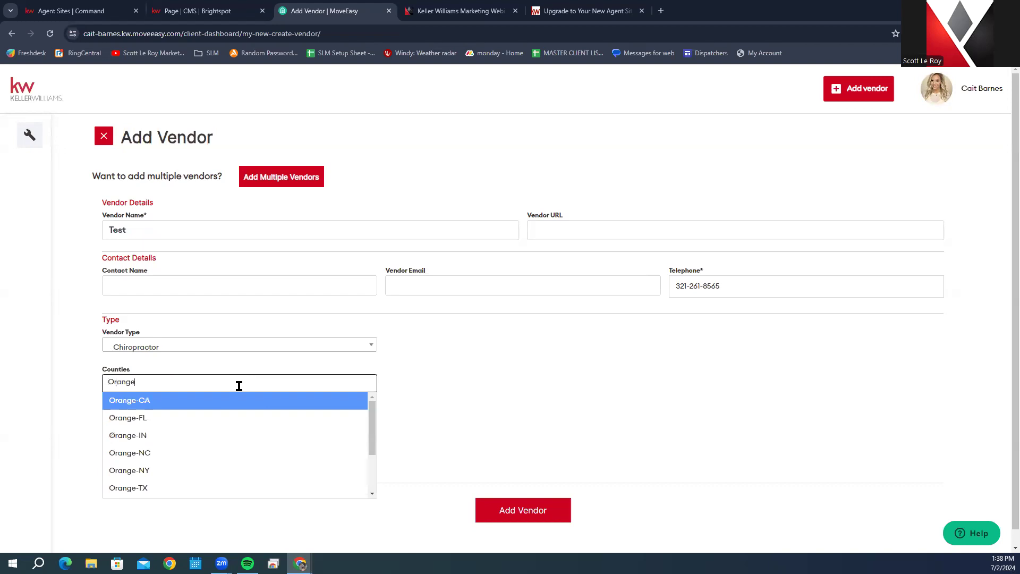
click(205, 421)
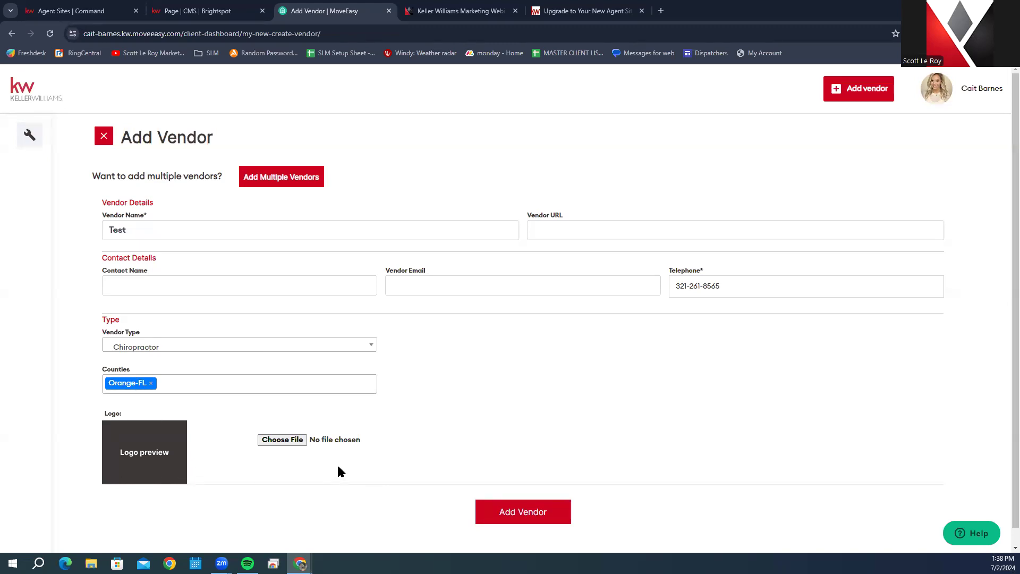
click(548, 516)
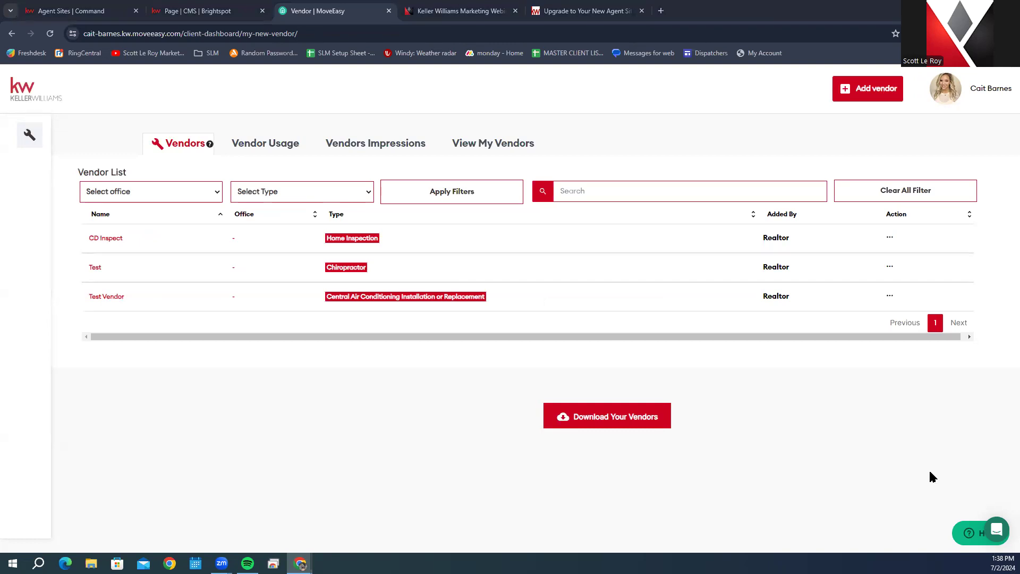
Step: Return to the Brightspot editor and close the MoveEasy onboarding tab
click(28, 93)
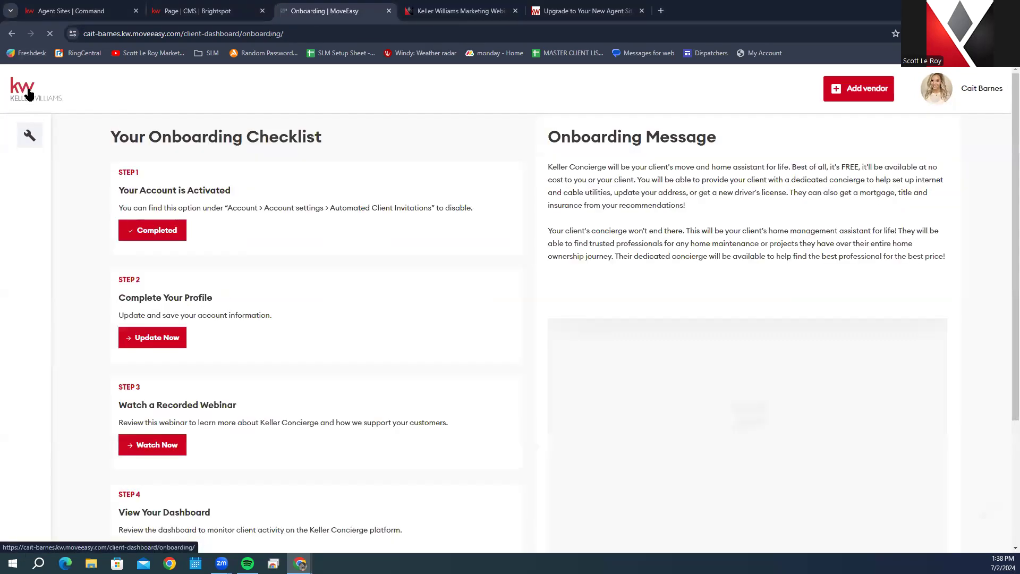
click(202, 10)
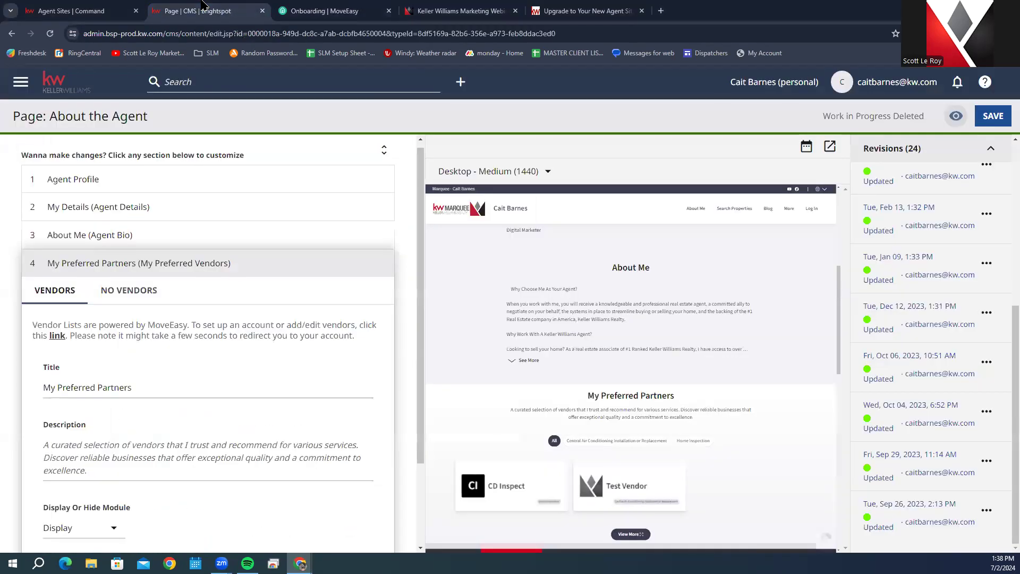
click(381, 12)
click(389, 10)
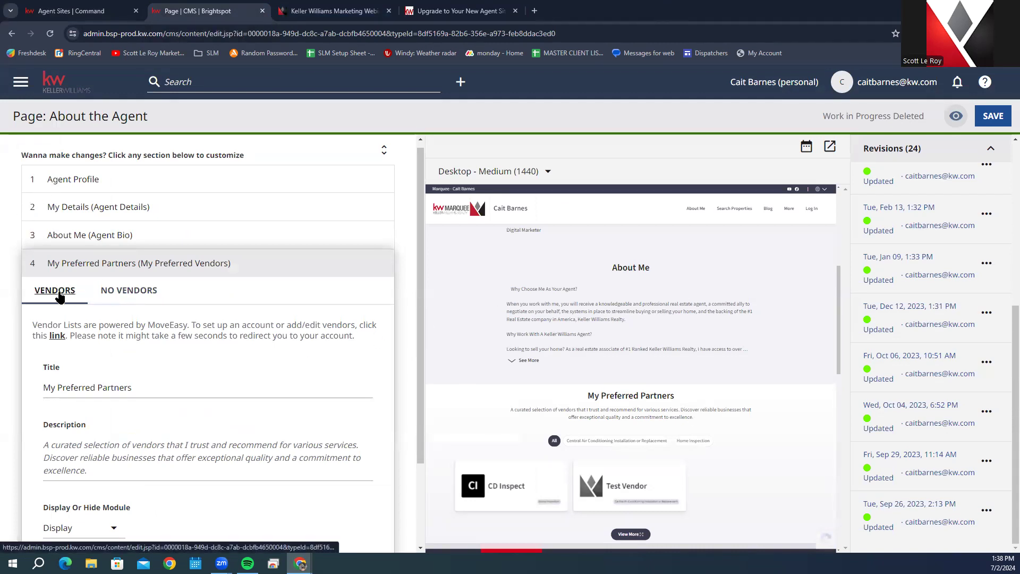
Step: Check the No Vendors settings, then expand and close the preview's partner list with CD Inspect and Test Vendor
click(135, 291)
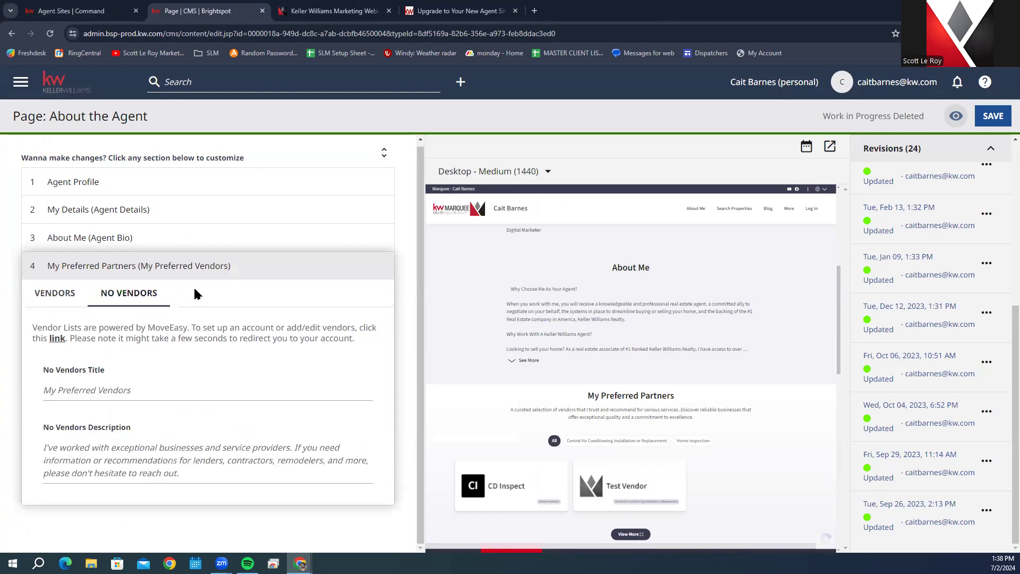
click(47, 287)
scroll(205, 311, down, 2)
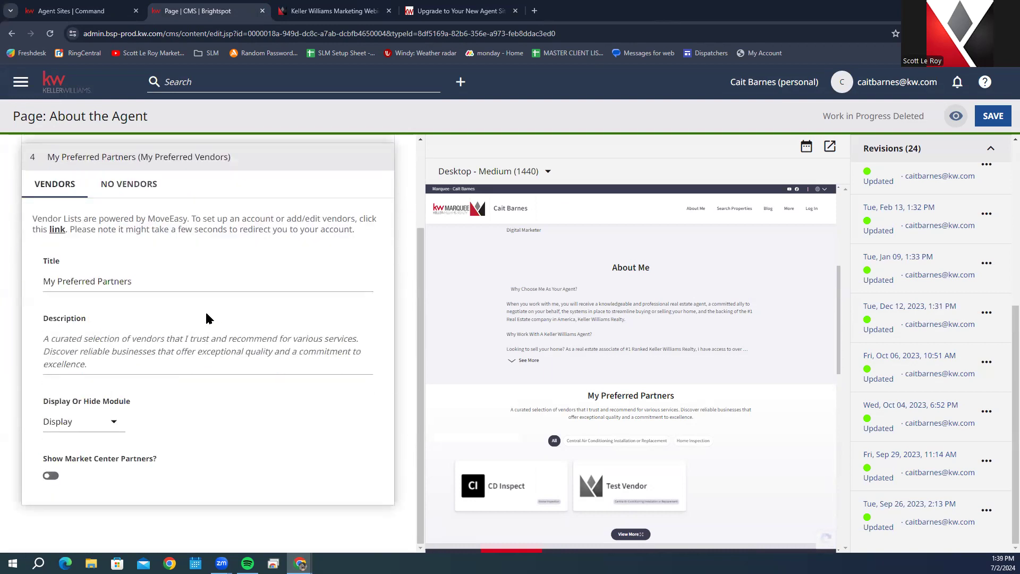
click(66, 353)
scroll(648, 379, down, 2)
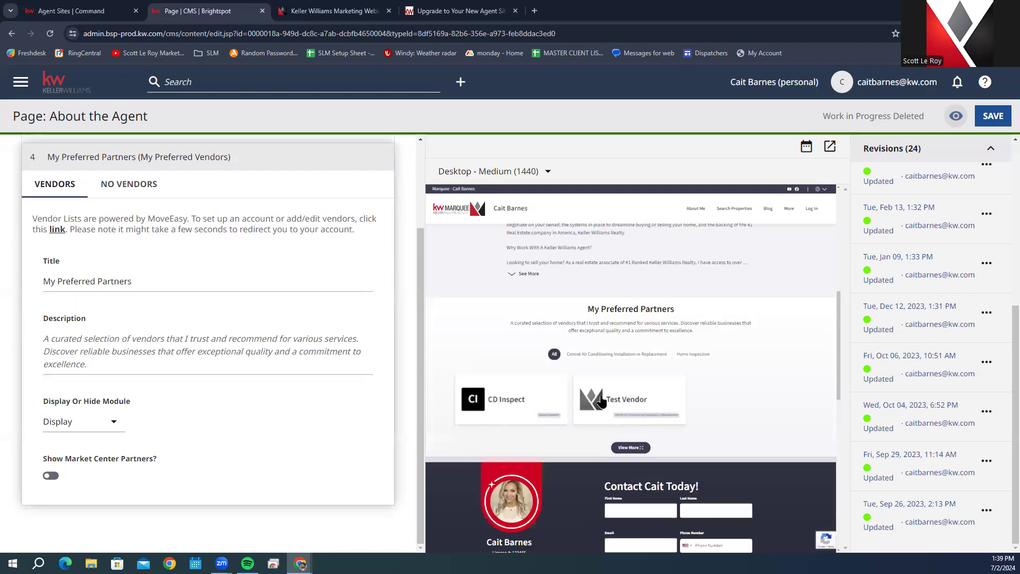
click(630, 448)
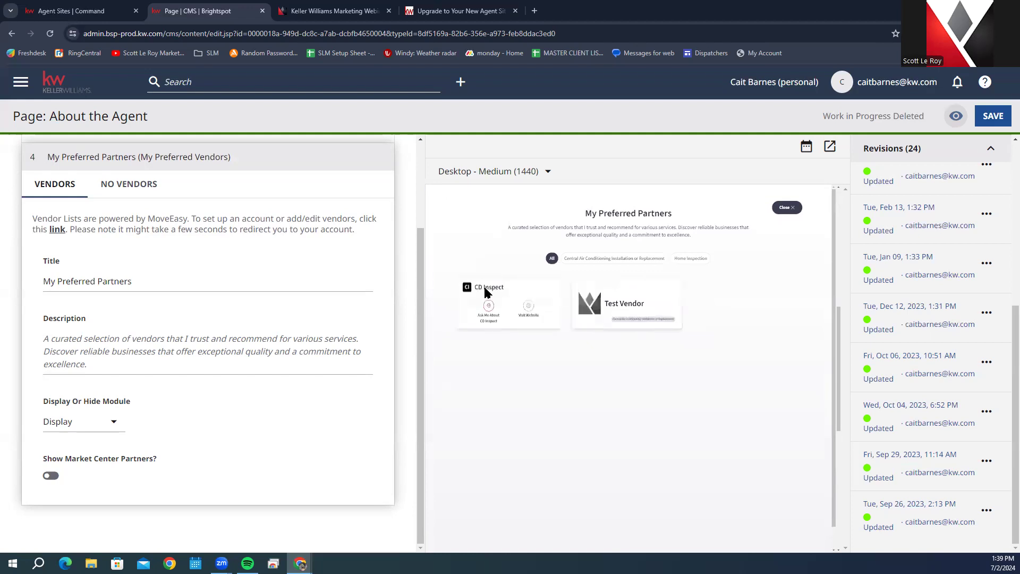
click(787, 207)
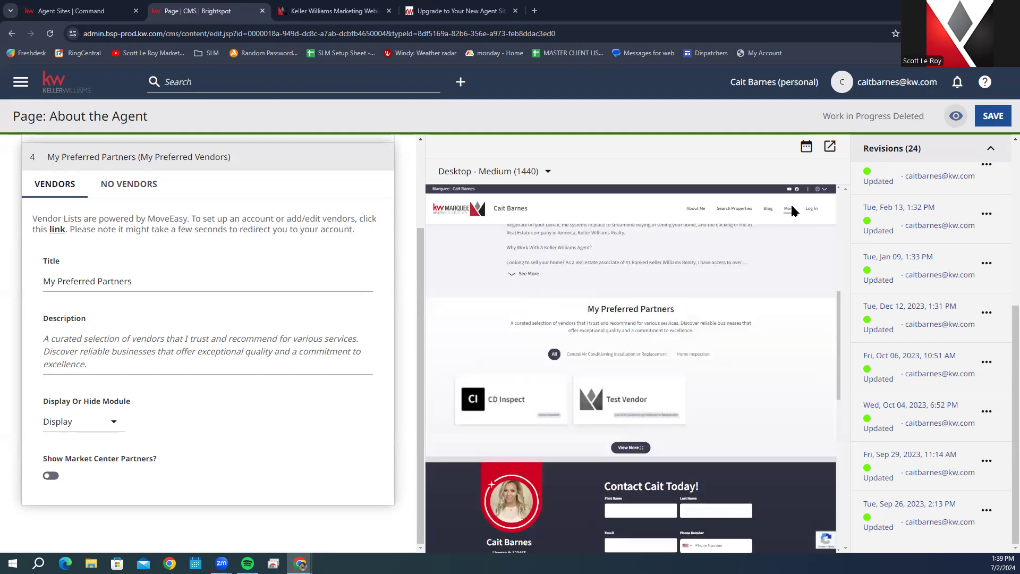
mouse_move(789, 209)
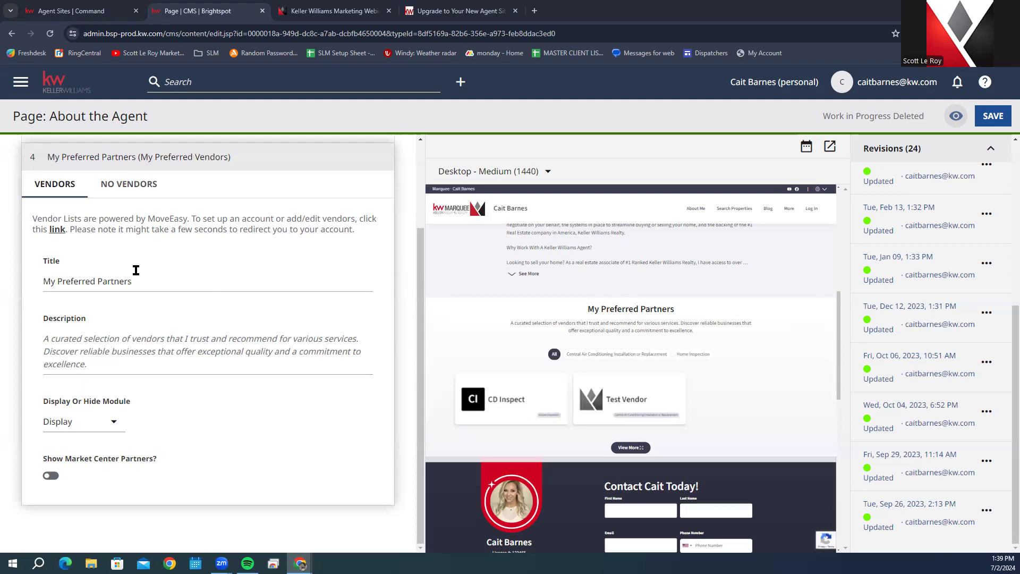
scroll(128, 263, up, 2)
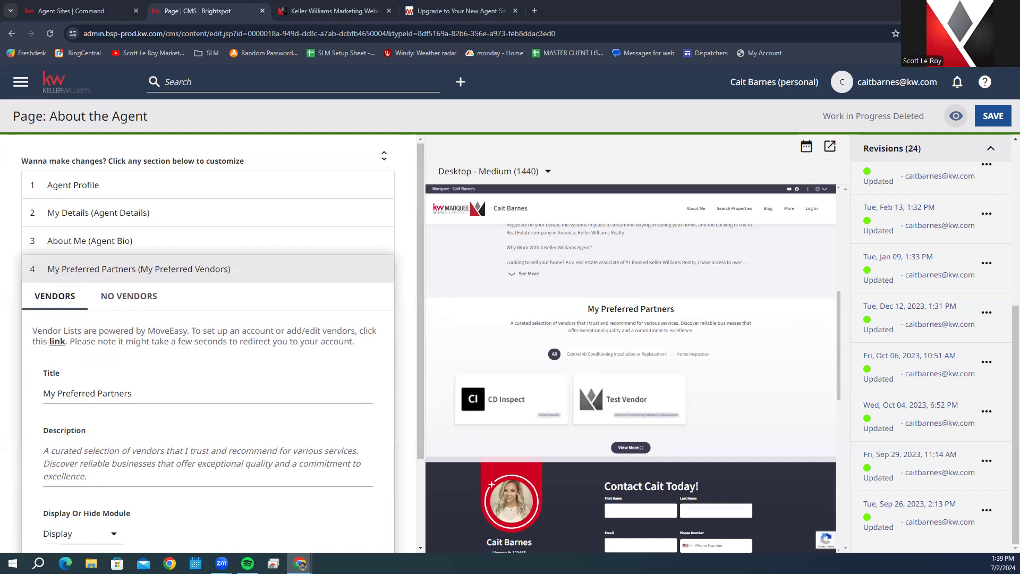
click(55, 343)
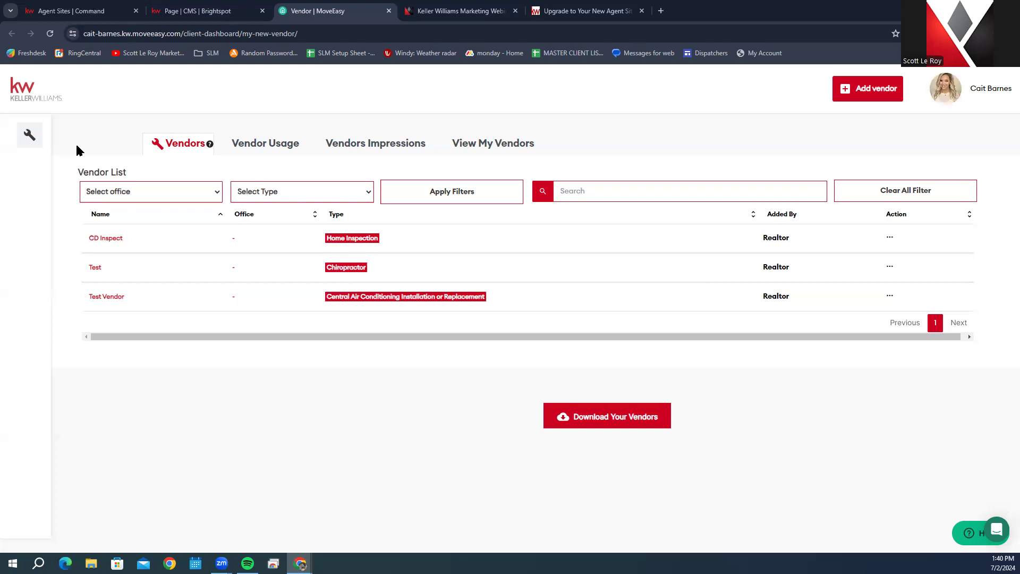
mouse_move(51, 169)
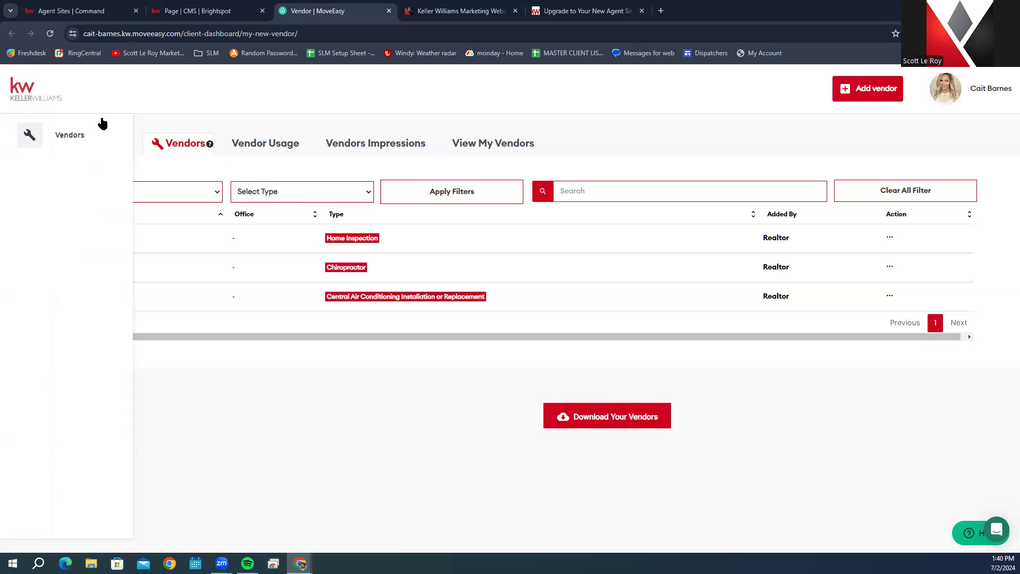
click(389, 11)
click(389, 11)
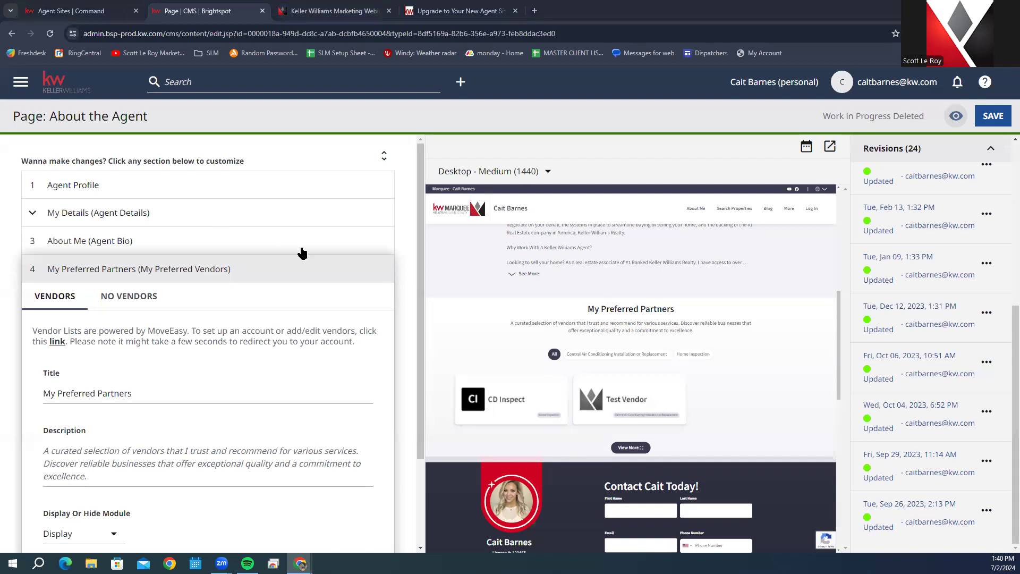
Step: Save the About the Agent page
scroll(249, 242, down, 2)
scroll(248, 241, up, 2)
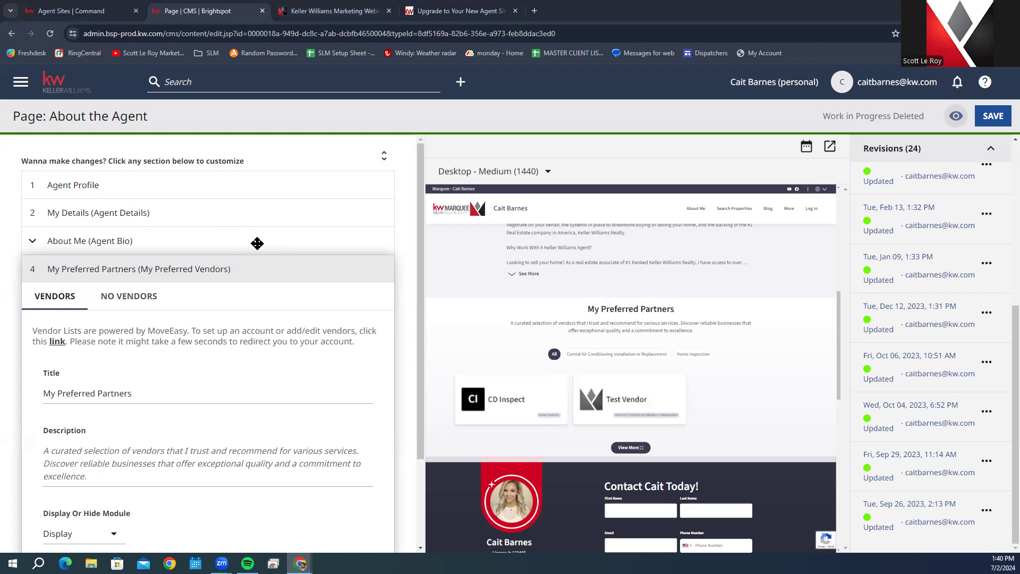
click(991, 119)
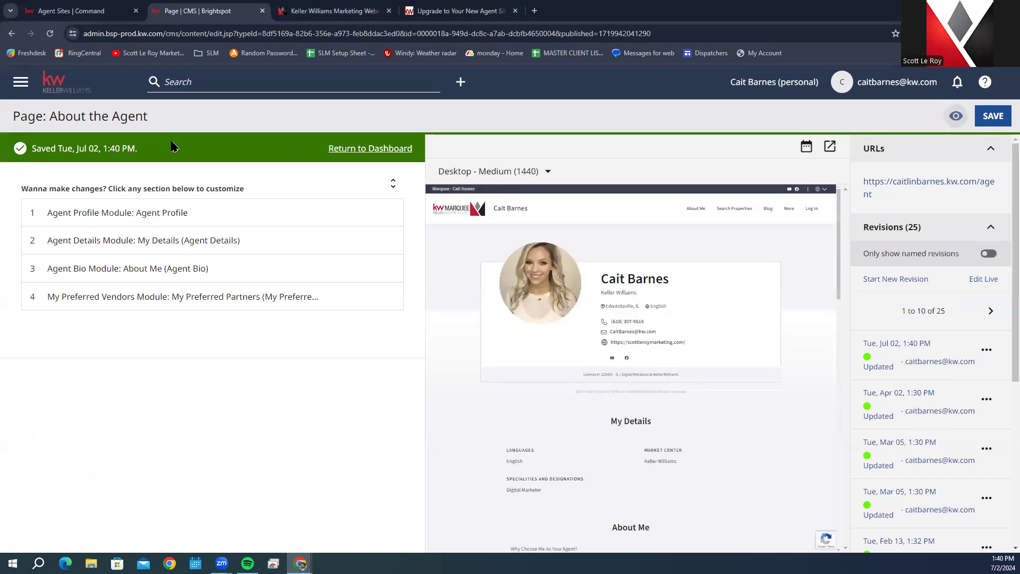
Step: Return to the CMS dashboard and open the Blog List Page for editing
click(365, 149)
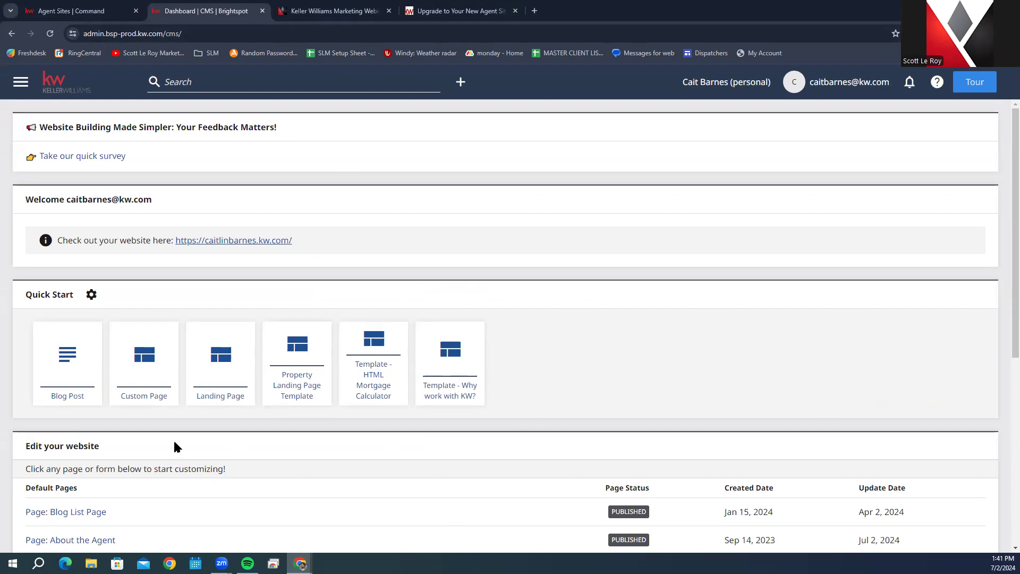
scroll(177, 445, down, 5)
scroll(187, 344, up, 2)
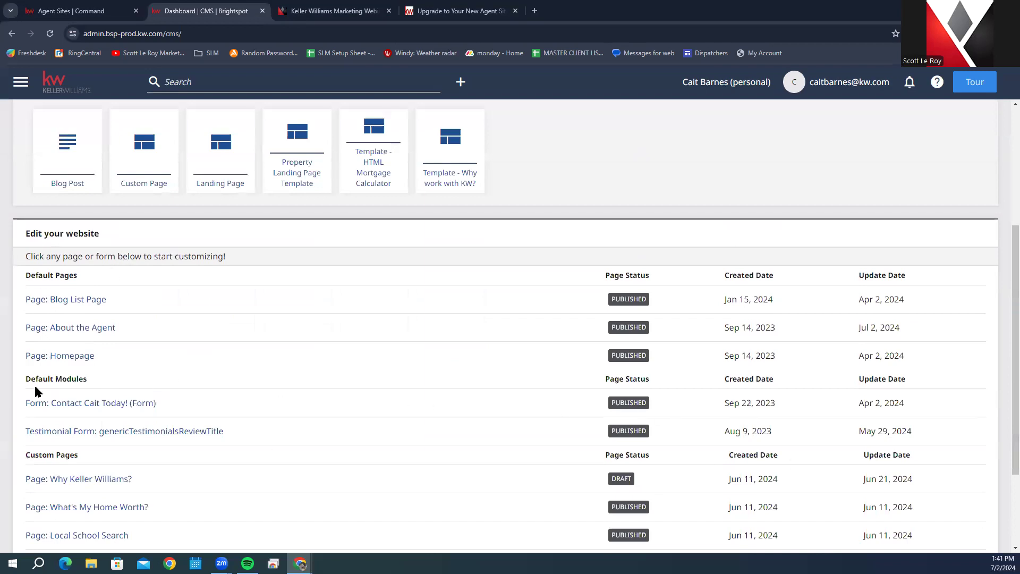
click(72, 300)
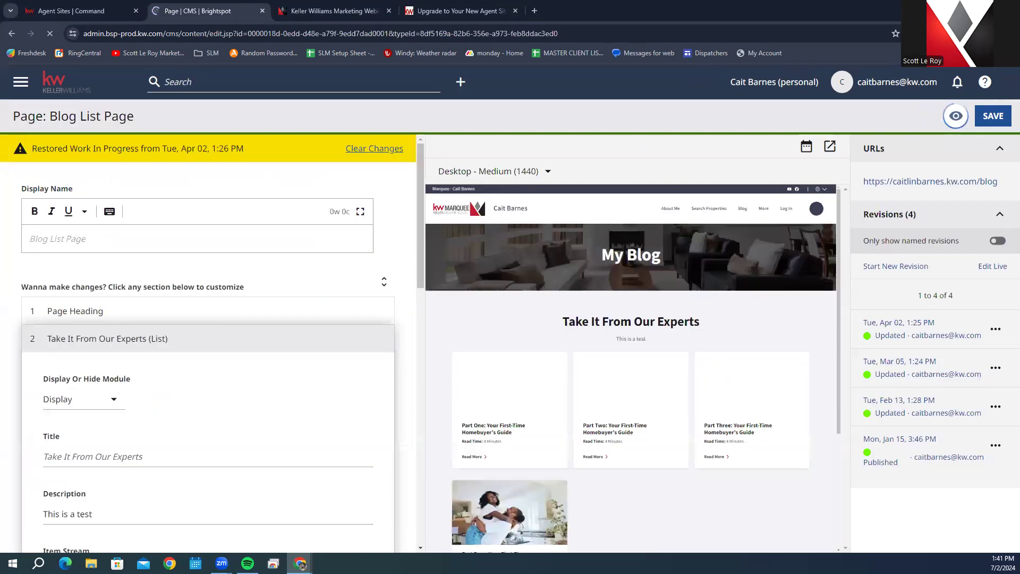
Step: Clear the restored work in progress and expand the Page Heading section
click(384, 151)
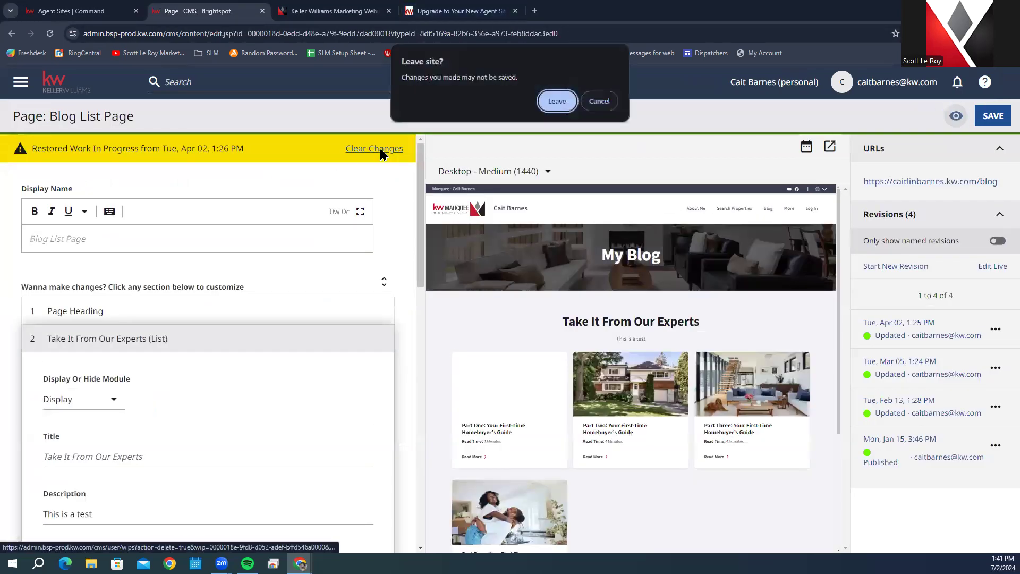
click(560, 97)
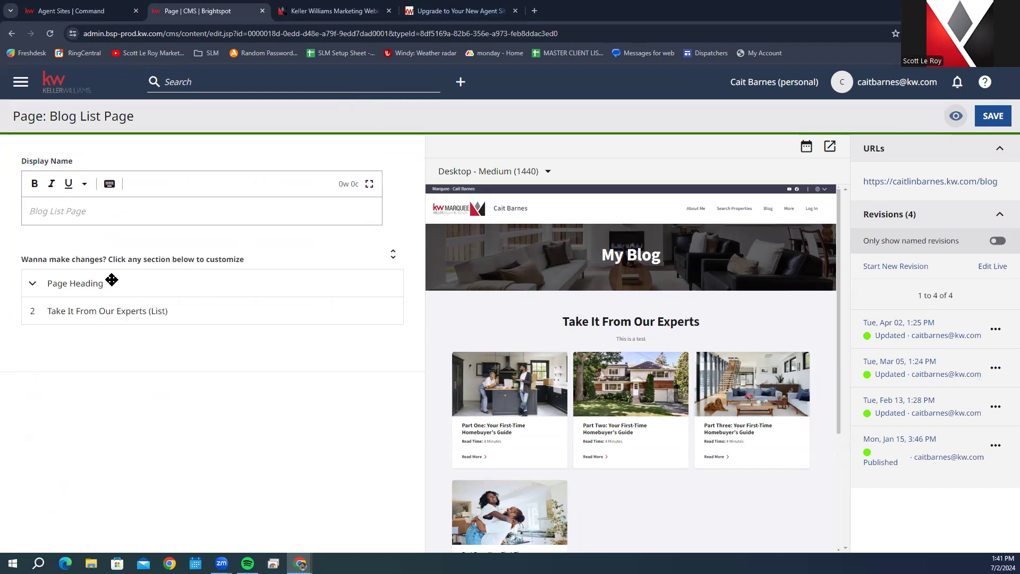
click(139, 284)
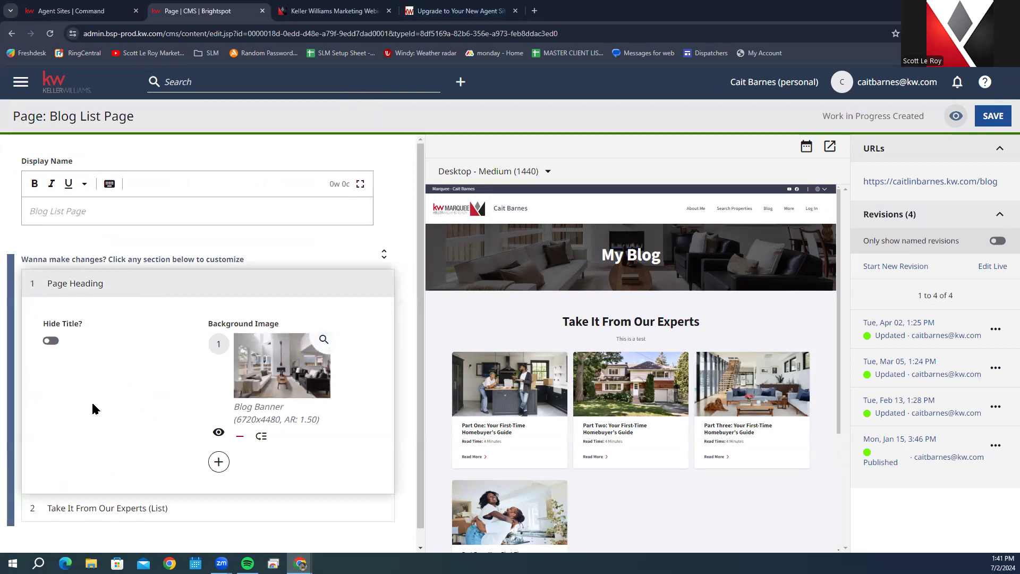
Step: Expand the Take It From Our Experts list and review its featured Parts One–Four
scroll(94, 409, down, 1)
click(160, 486)
scroll(244, 383, down, 3)
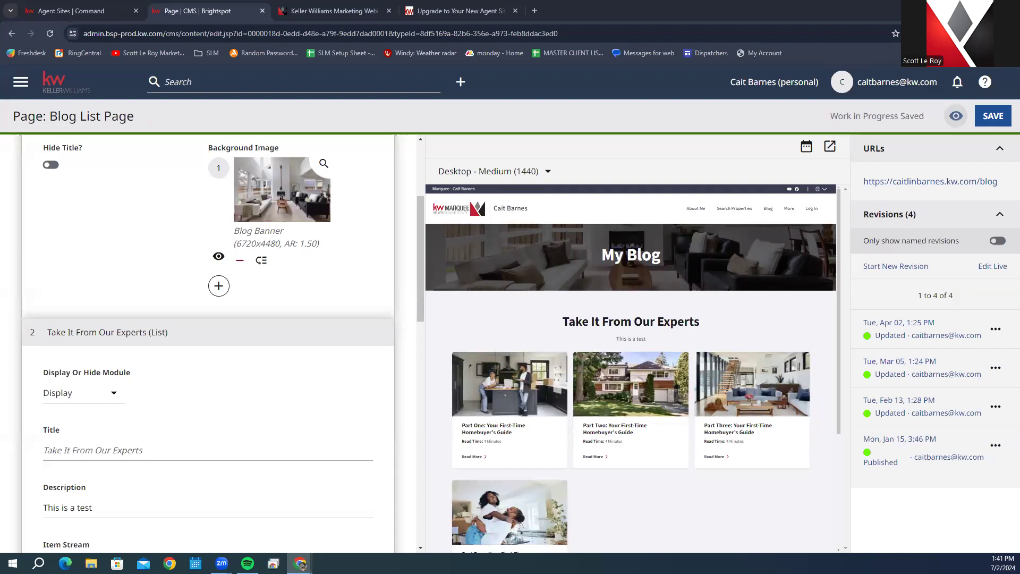
scroll(287, 302, down, 10)
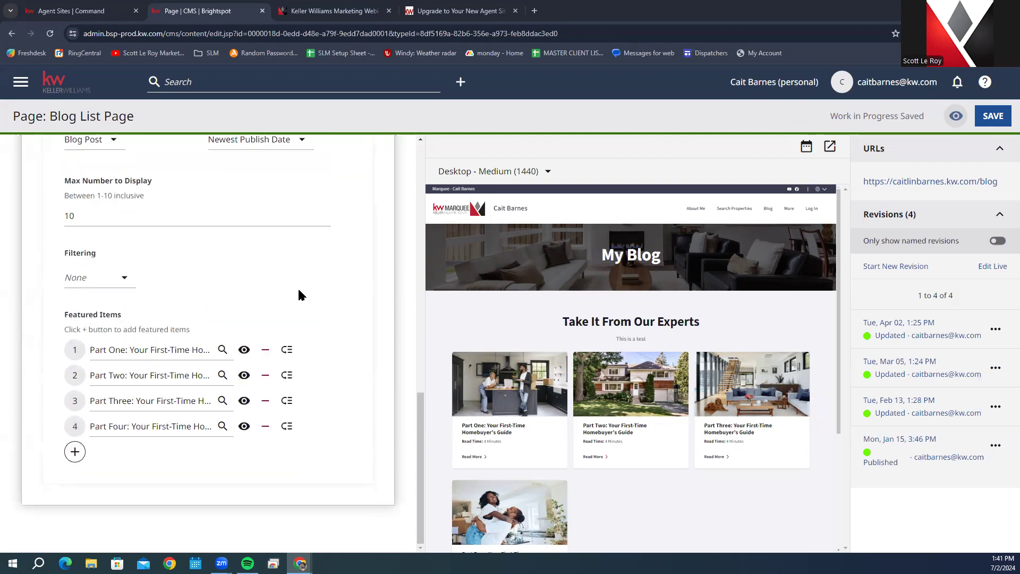
scroll(217, 221, up, 5)
scroll(192, 254, down, 5)
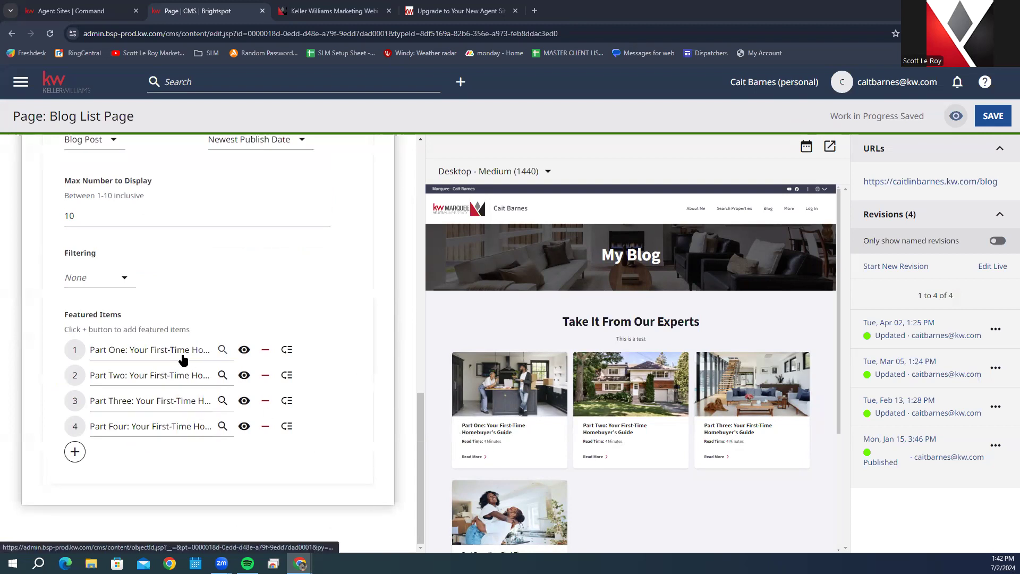
Step: Drag Part One below Part Four in Featured Items, then open and close the item picker
drag(152, 352, 149, 418)
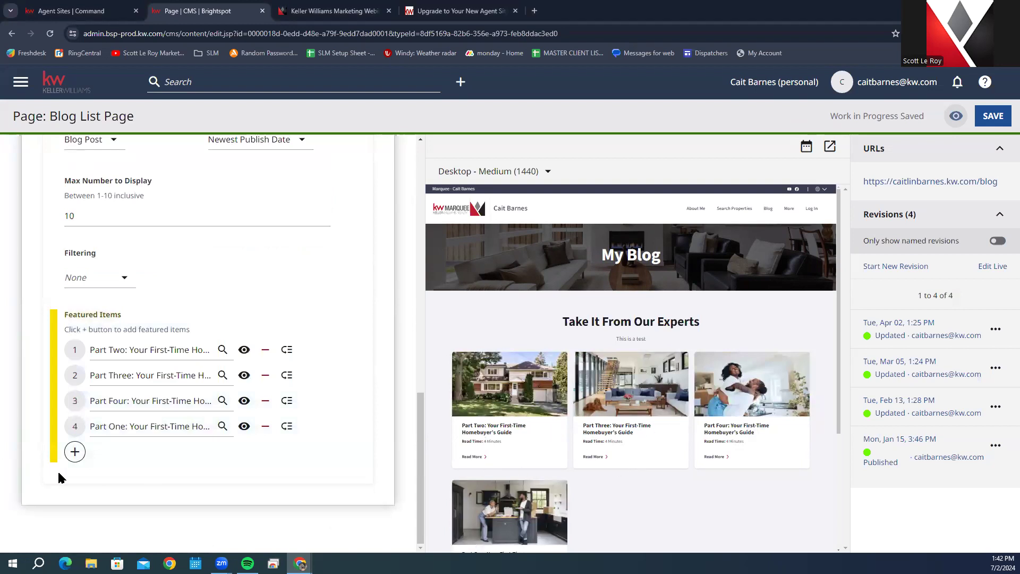
click(113, 352)
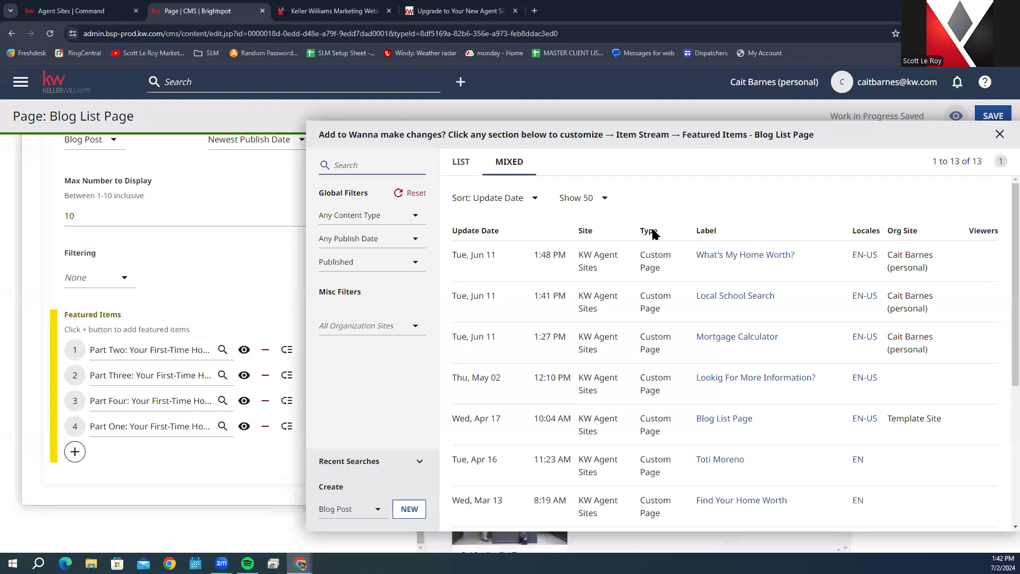
scroll(719, 315, down, 1)
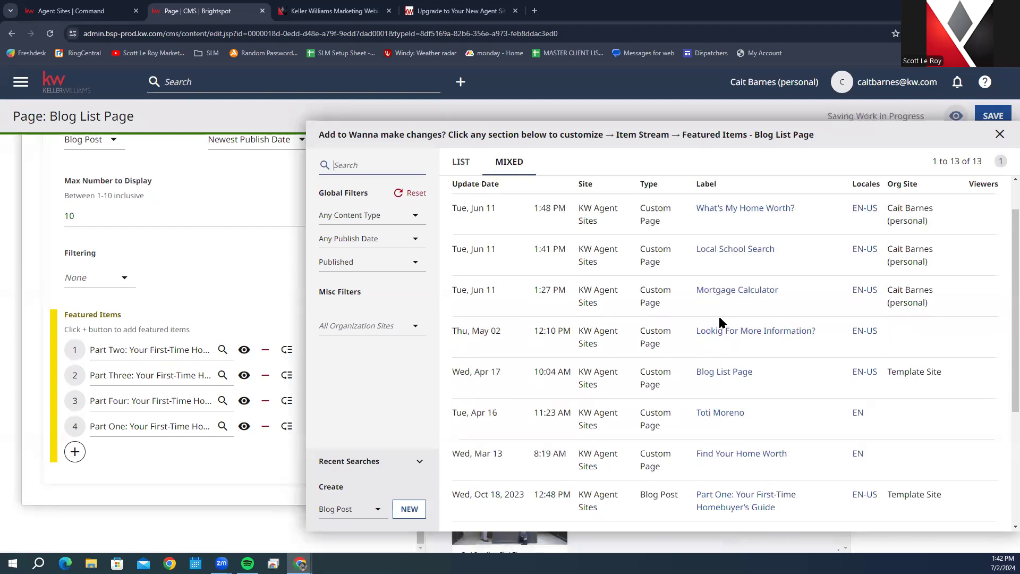
scroll(851, 301, down, 3)
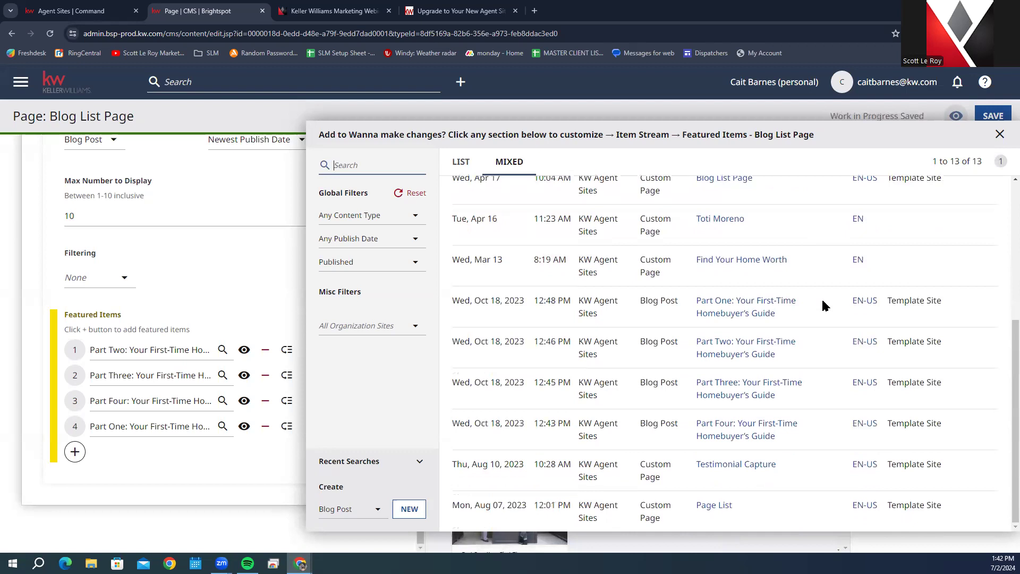
scroll(822, 303, up, 2)
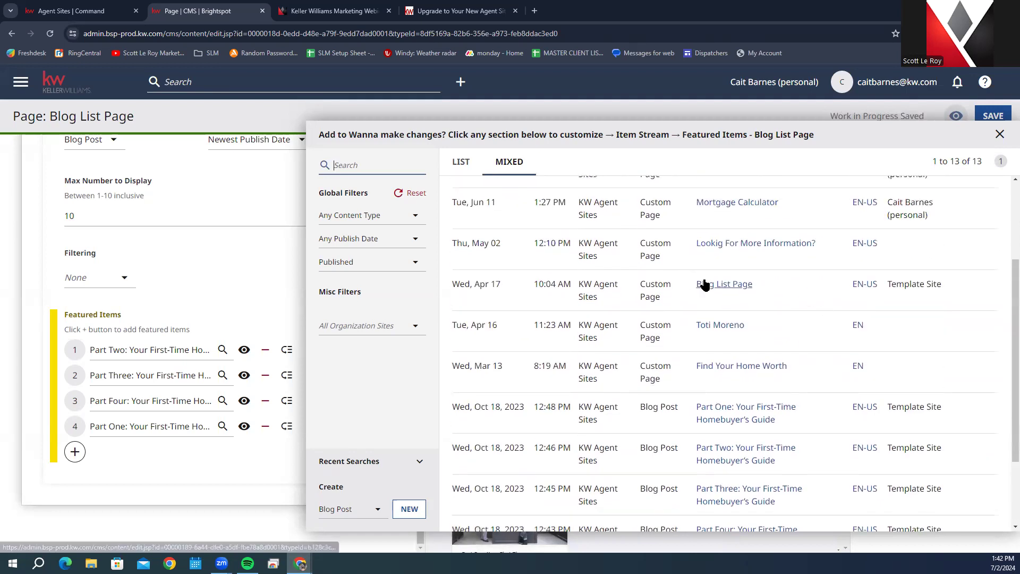
click(740, 457)
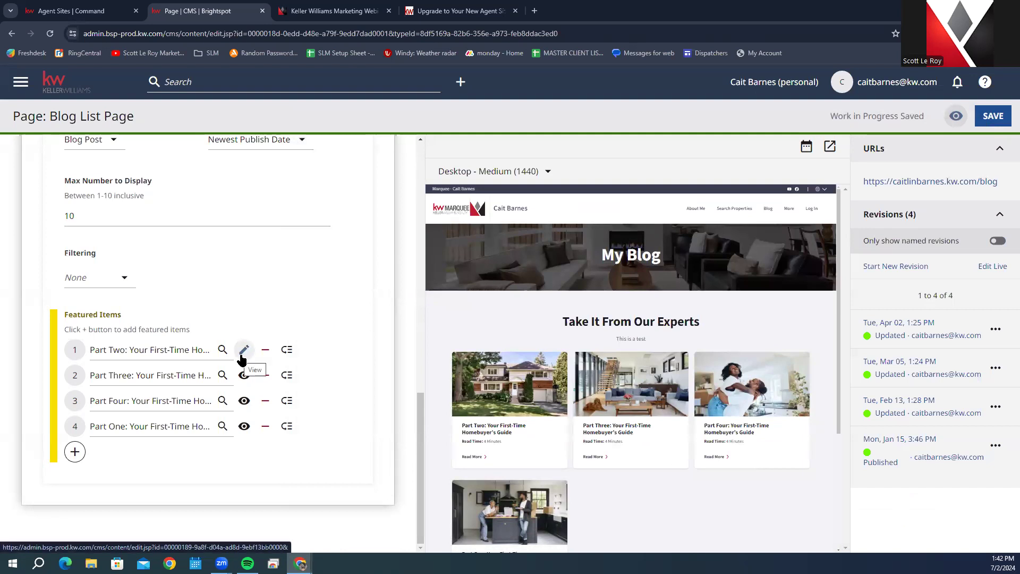
click(243, 353)
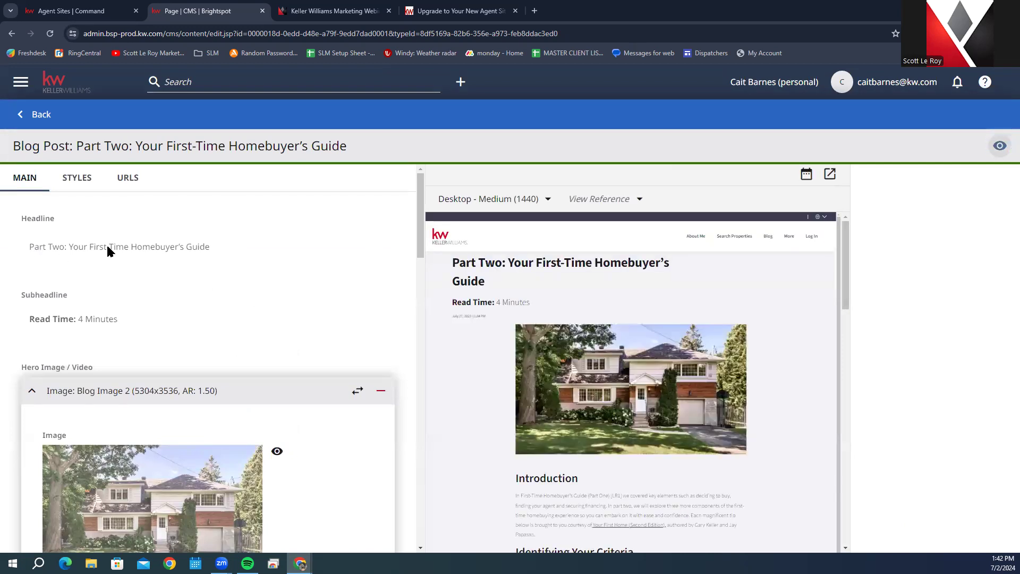
scroll(220, 372, down, 8)
scroll(222, 376, down, 6)
scroll(257, 319, up, 12)
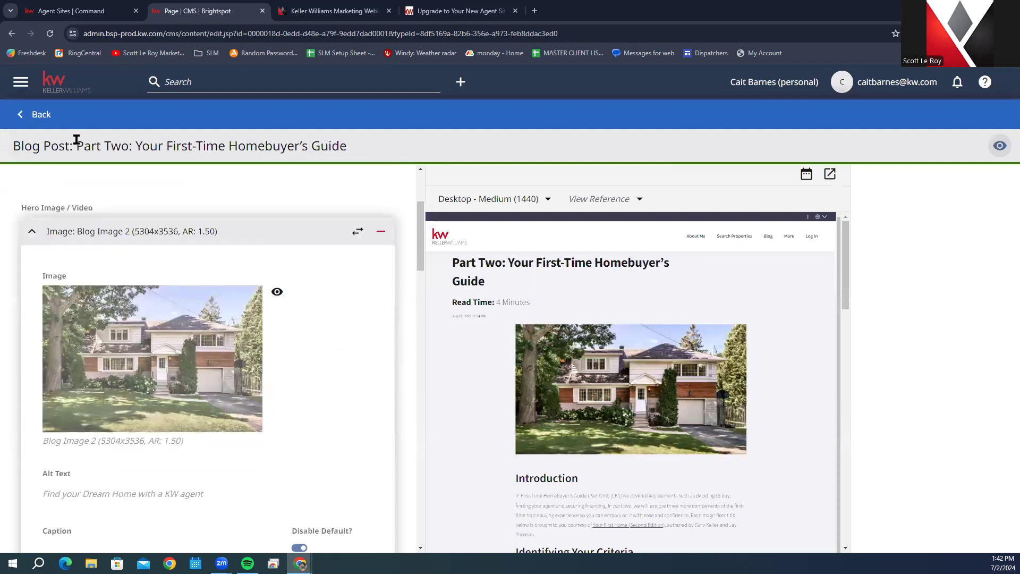
click(27, 114)
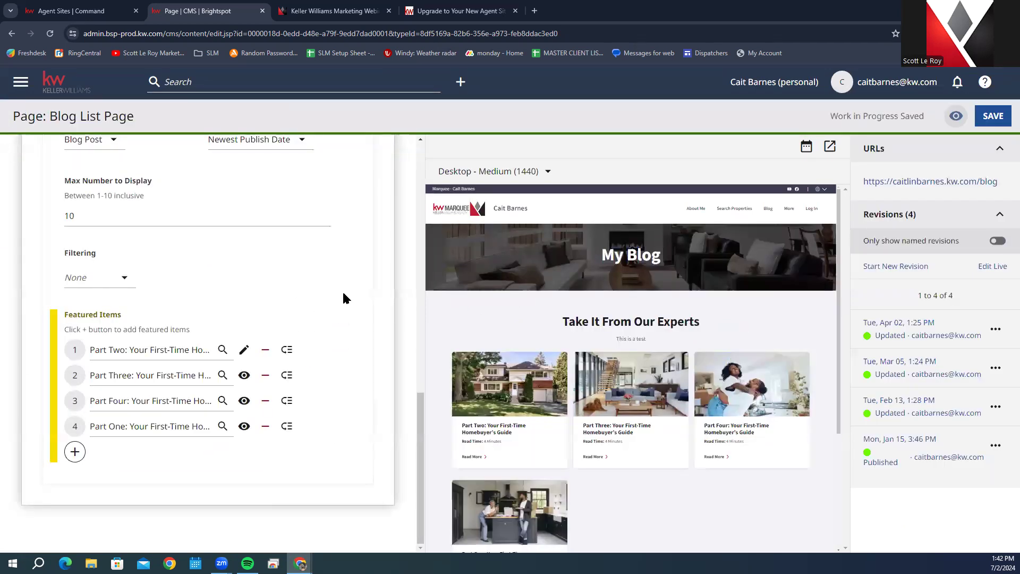
Step: Add a fifth Featured Items slot, opening and closing its picker without choosing a post
scroll(342, 290, up, 10)
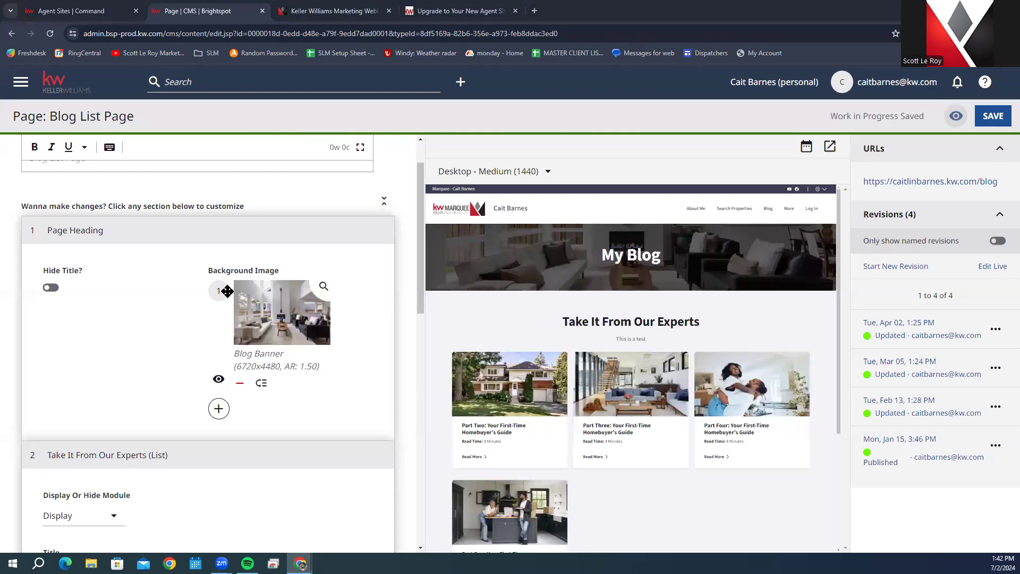
scroll(239, 287, up, 1)
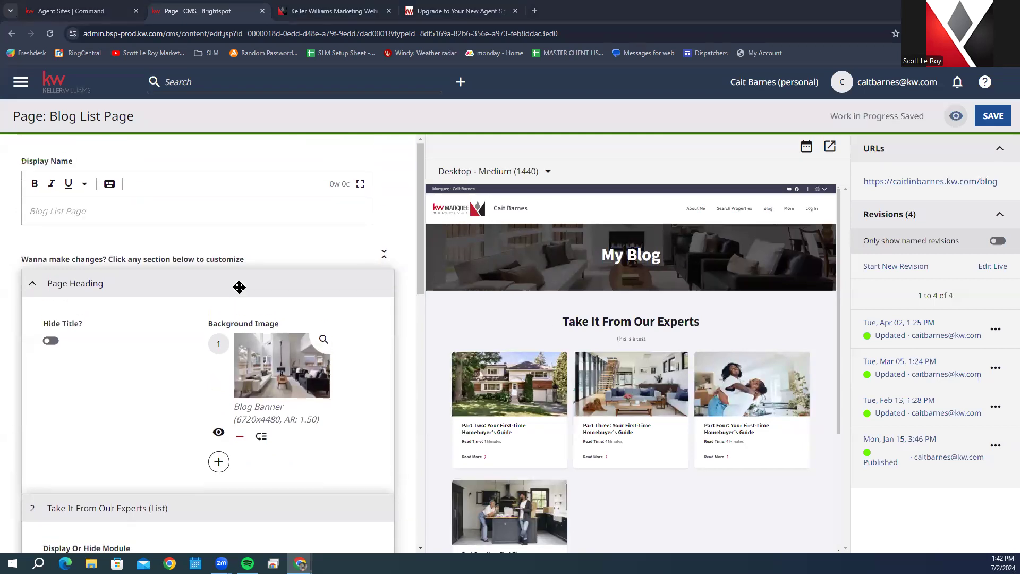
click(39, 209)
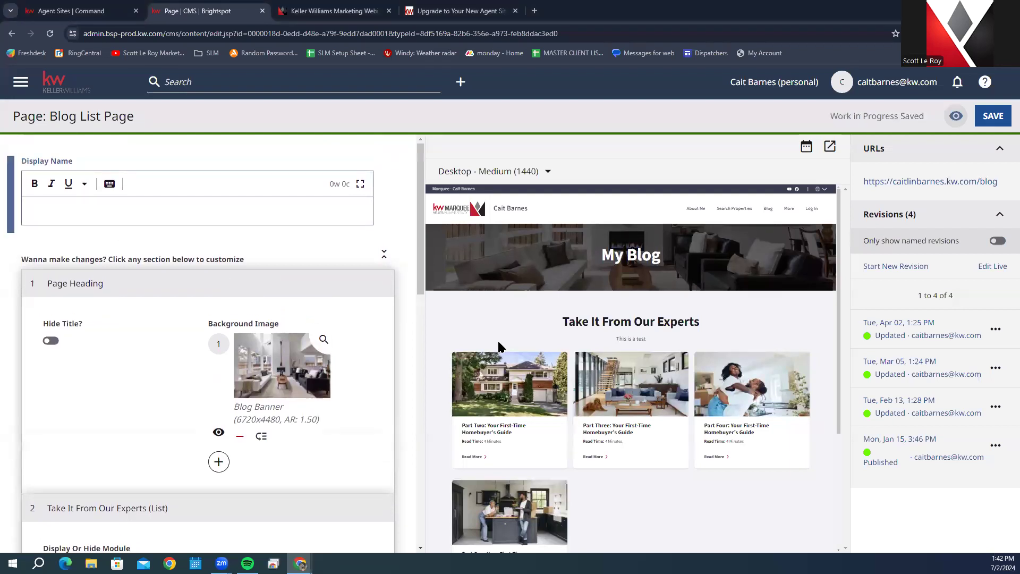
scroll(164, 352, down, 12)
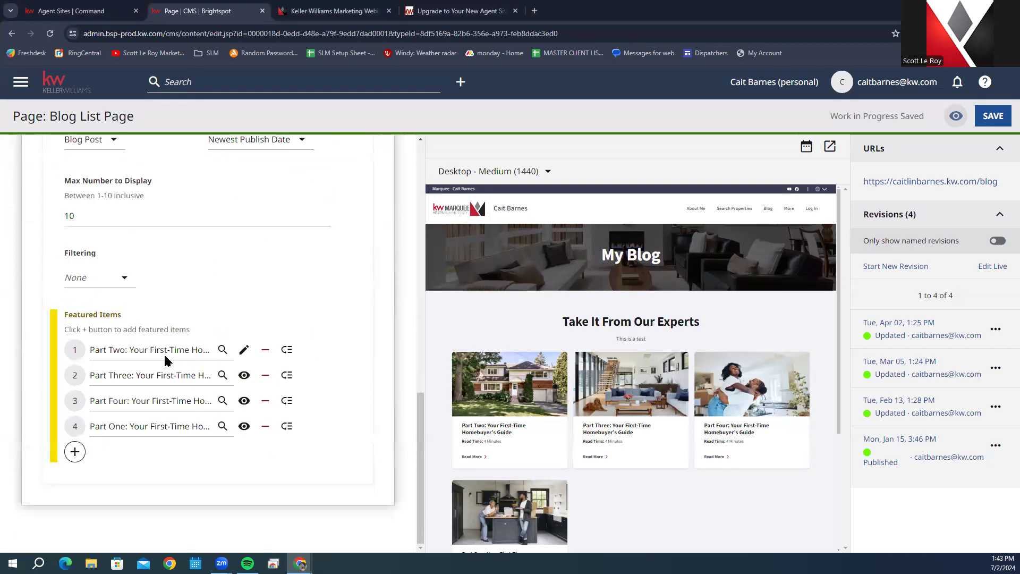
scroll(142, 269, up, 1)
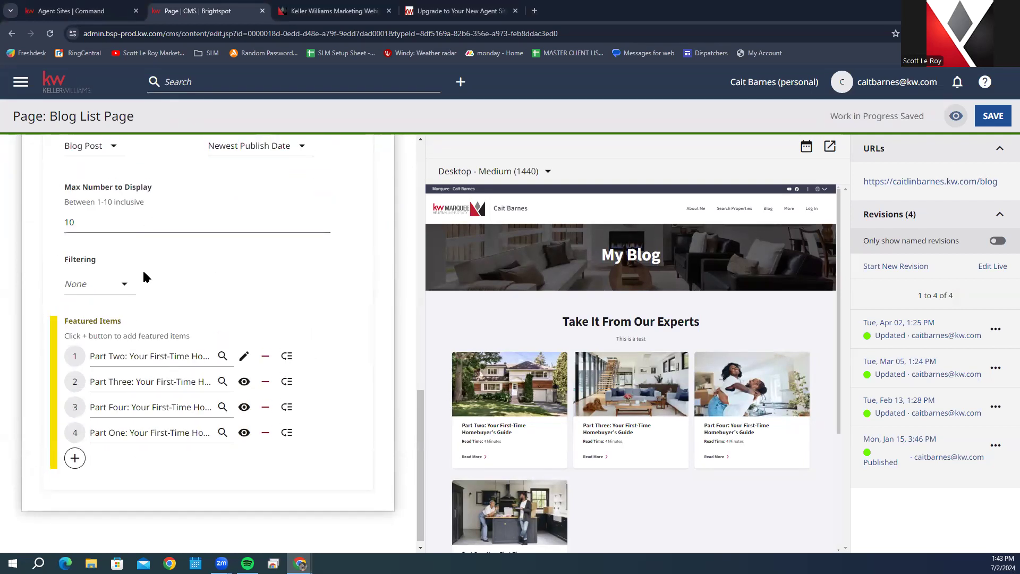
click(75, 505)
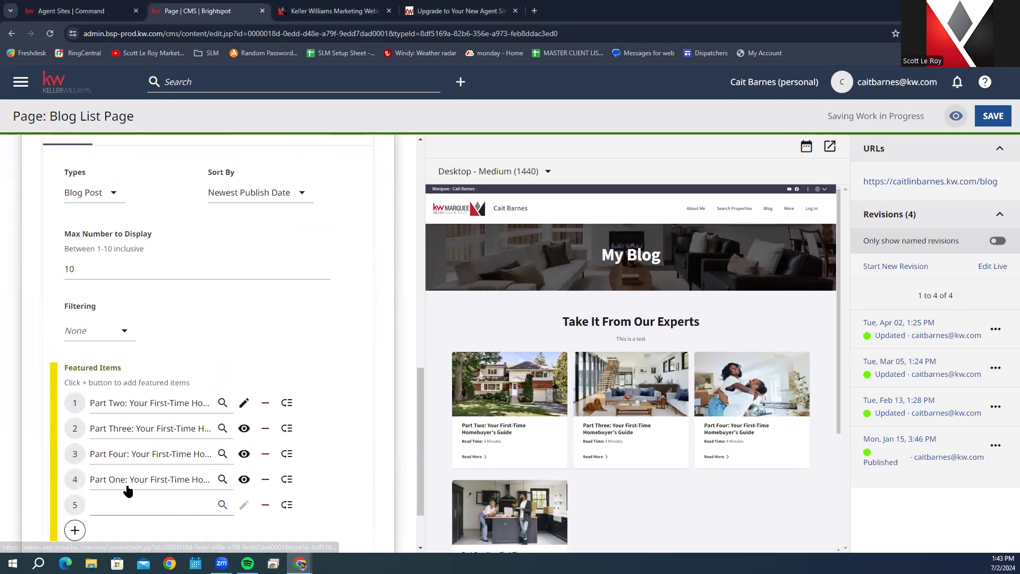
scroll(81, 455, down, 2)
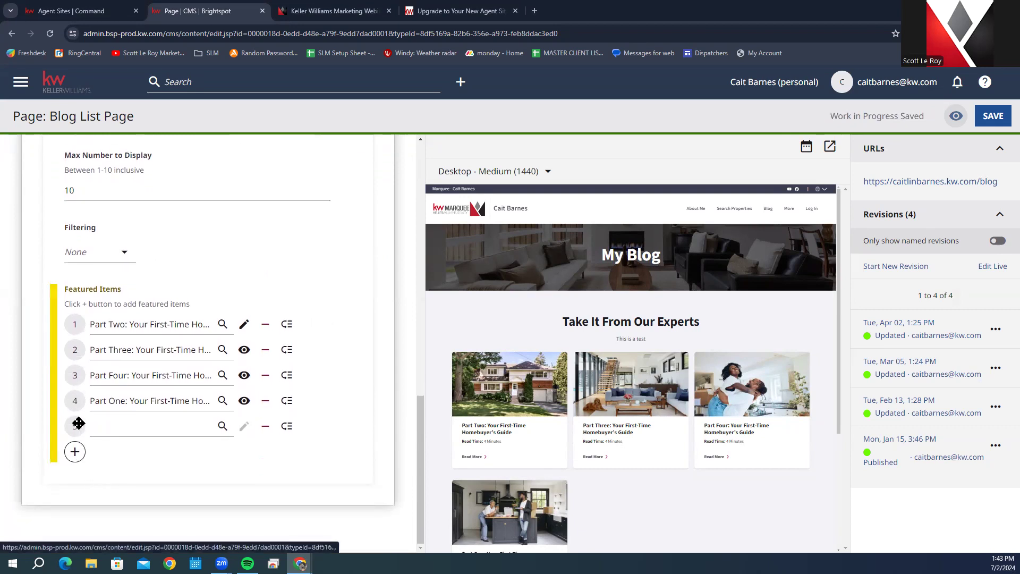
click(159, 428)
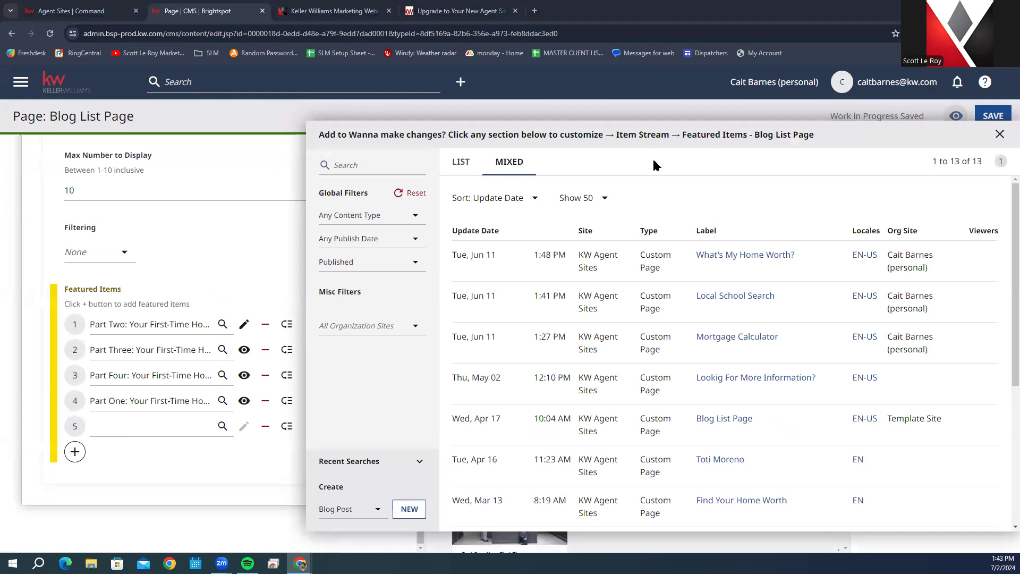
click(1000, 133)
scroll(127, 382, up, 2)
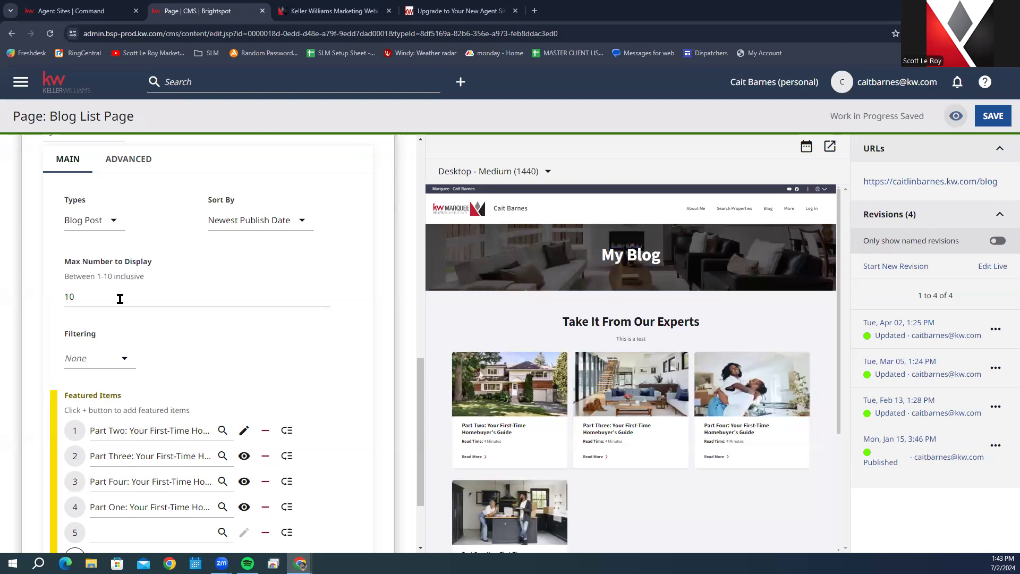
click(81, 298)
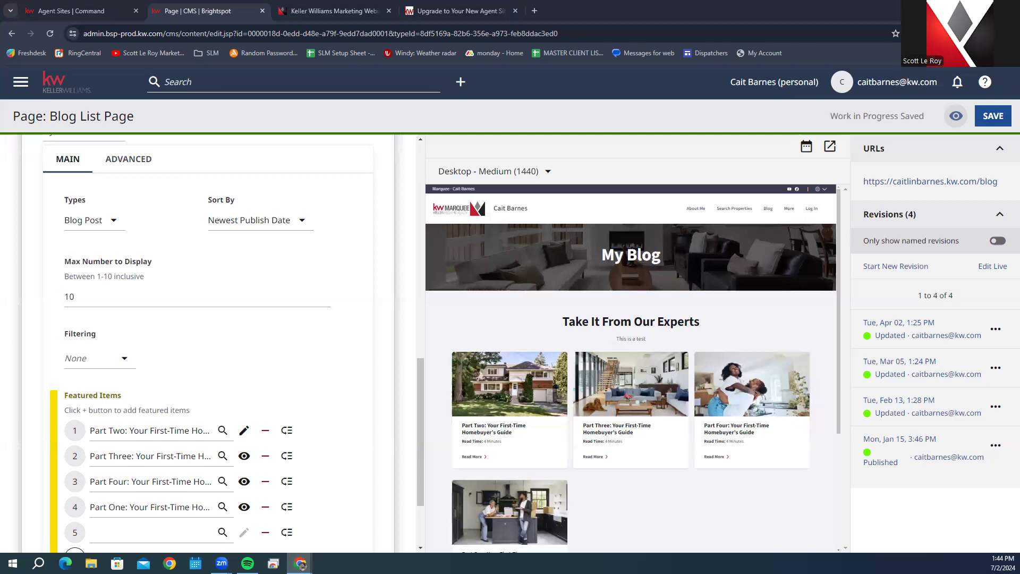
scroll(236, 372, down, 1)
scroll(238, 398, up, 2)
scroll(238, 397, up, 5)
scroll(276, 378, up, 7)
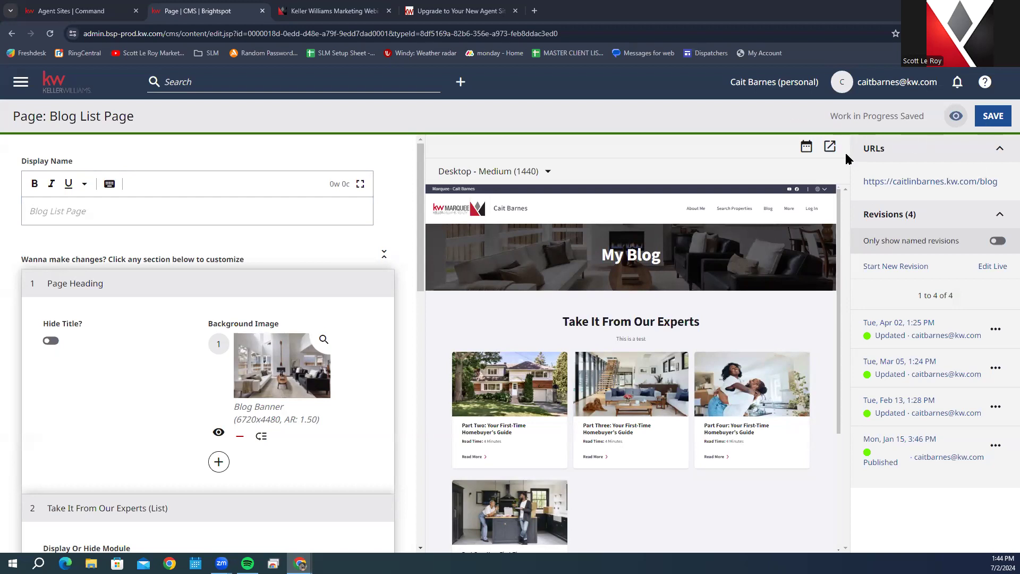
Step: Leave the Blog List Page editor for the dashboard and scroll to Edit your website
click(51, 81)
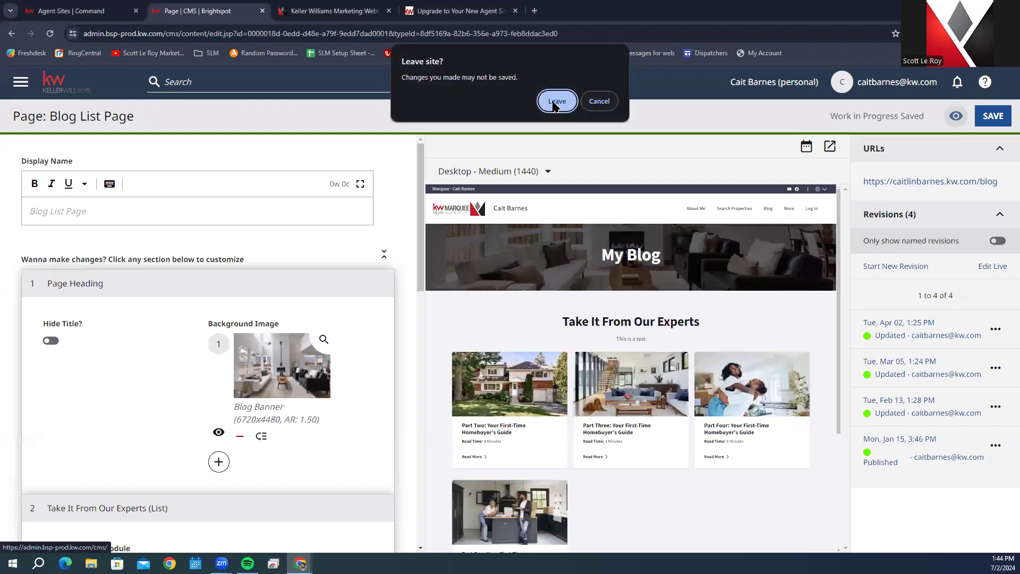
click(554, 102)
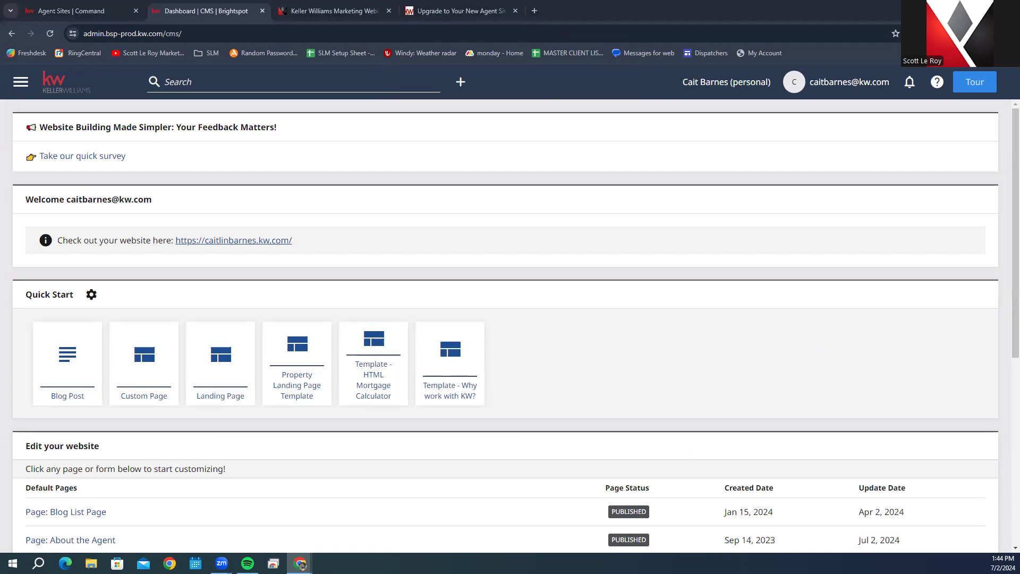
scroll(239, 369, down, 5)
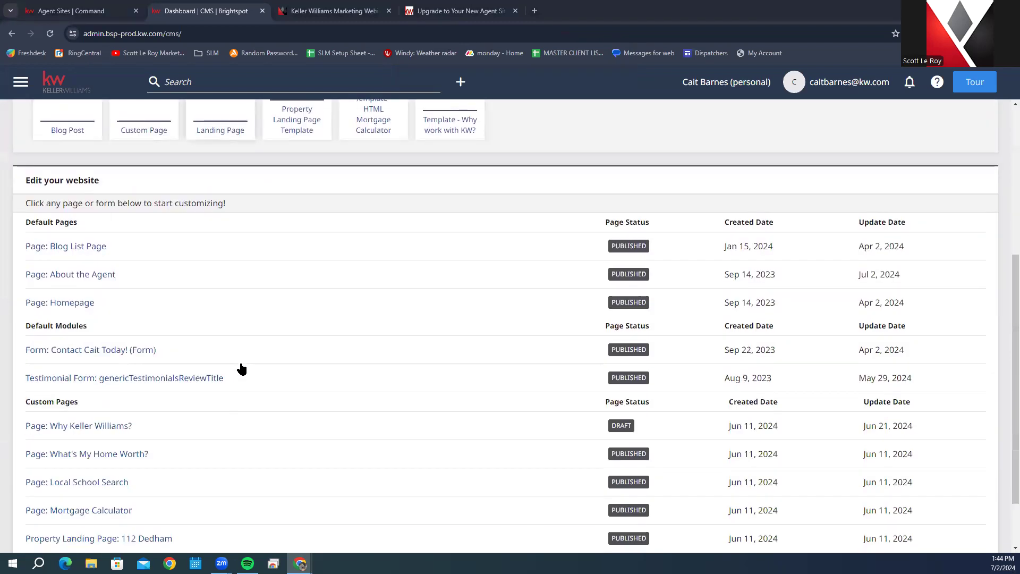
Step: Open Page: Homepage and clear its restored unsaved changes, confirming Leave so it reloads clean
click(41, 304)
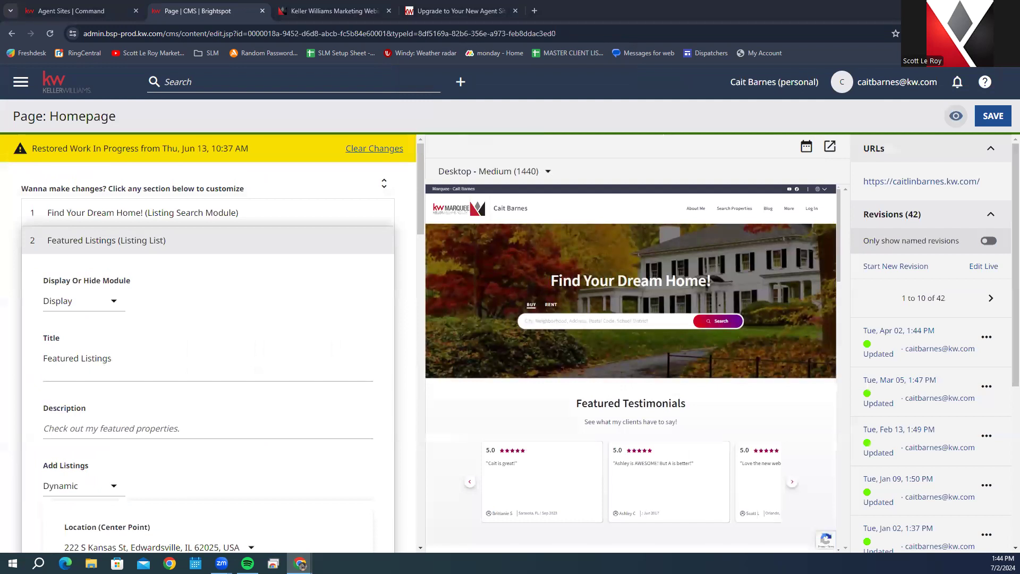
click(388, 149)
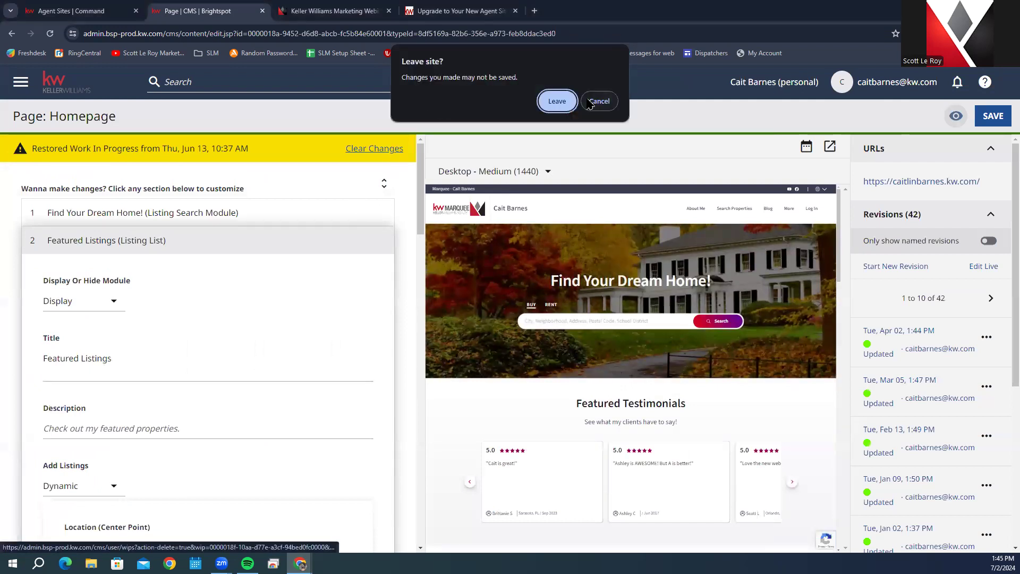
click(556, 101)
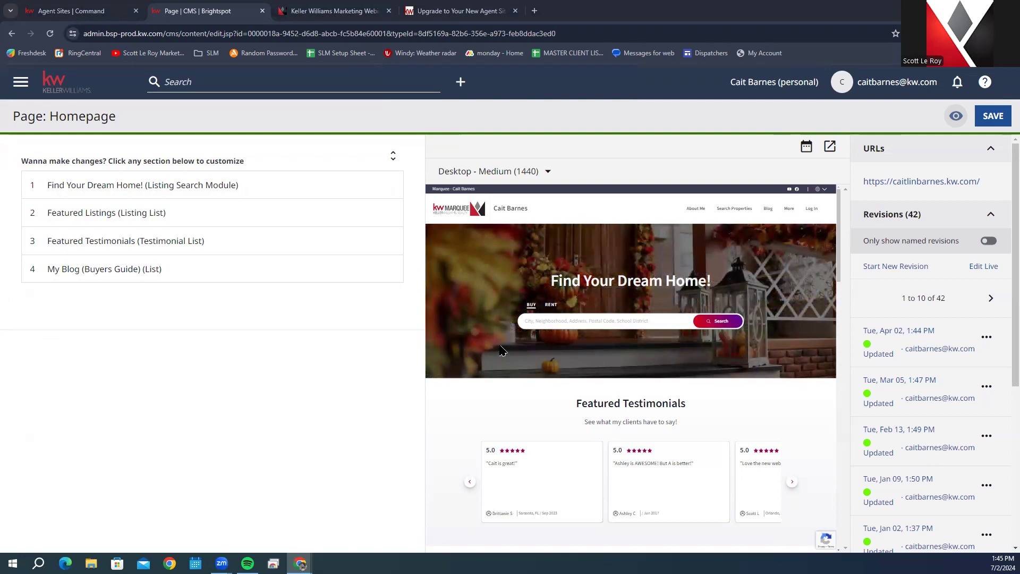
Step: Expand Find Your Dream Home! and add an empty slot 3 under Chosen carousel images
click(269, 184)
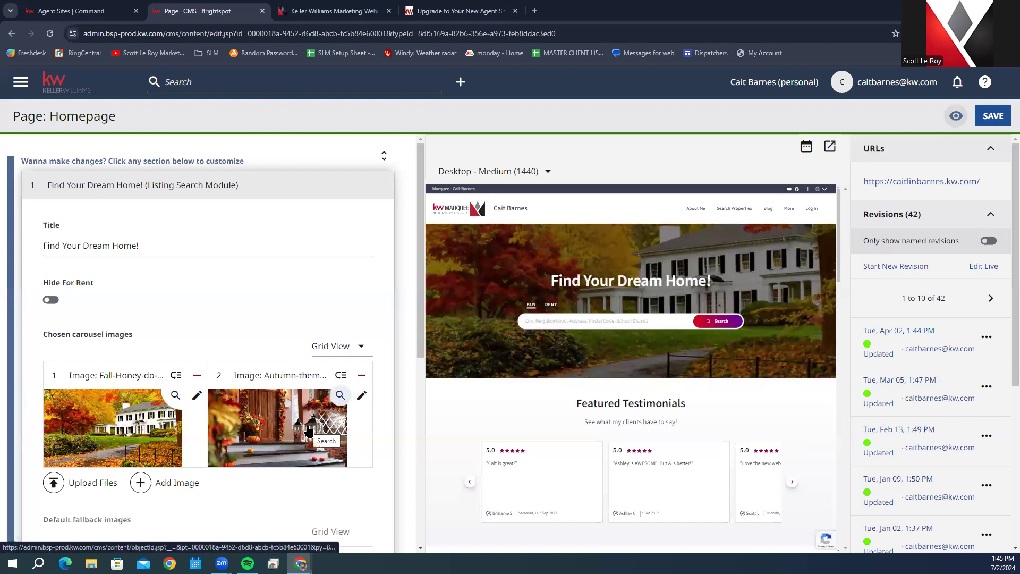
click(162, 244)
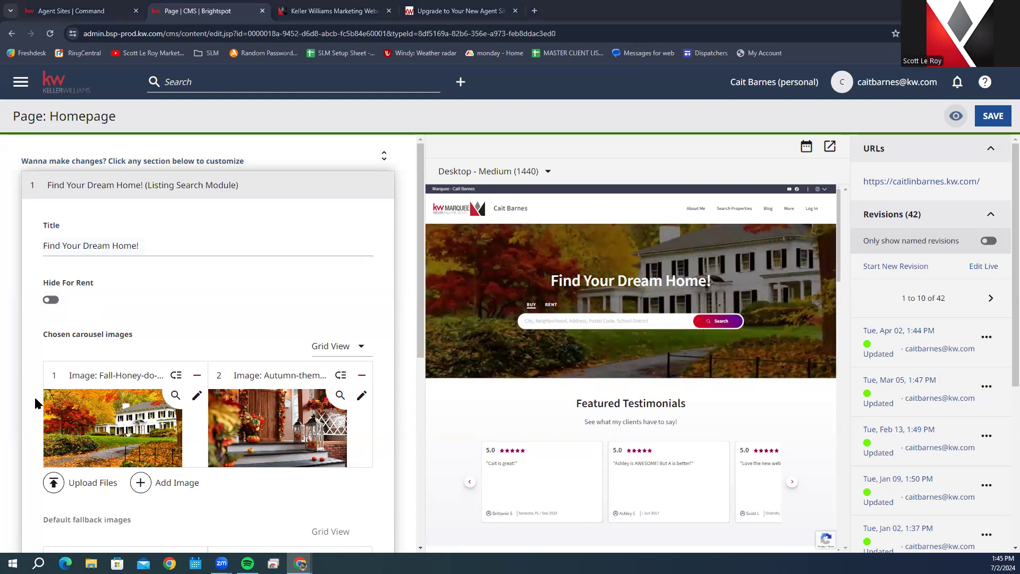
scroll(33, 397, down, 2)
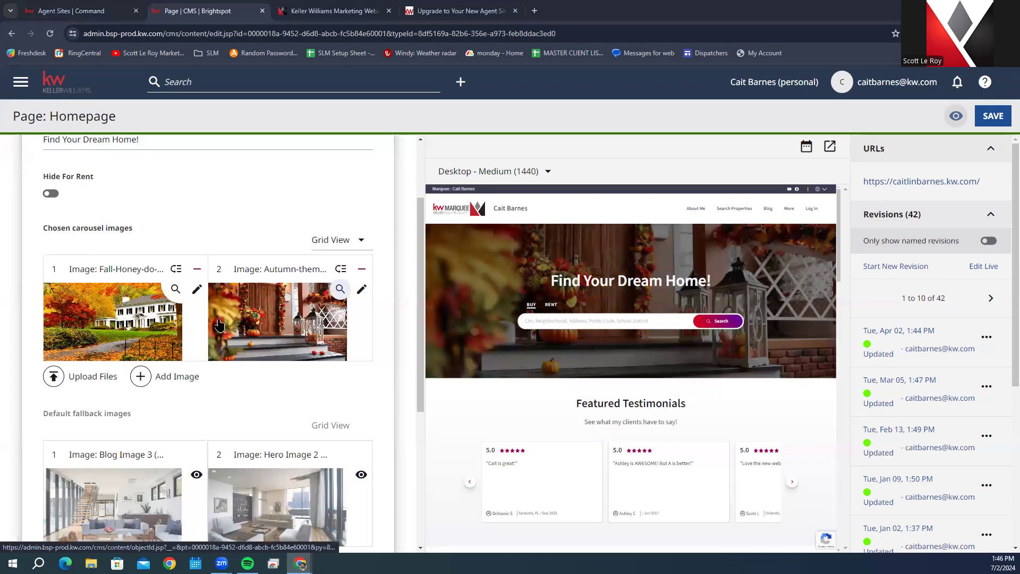
click(139, 378)
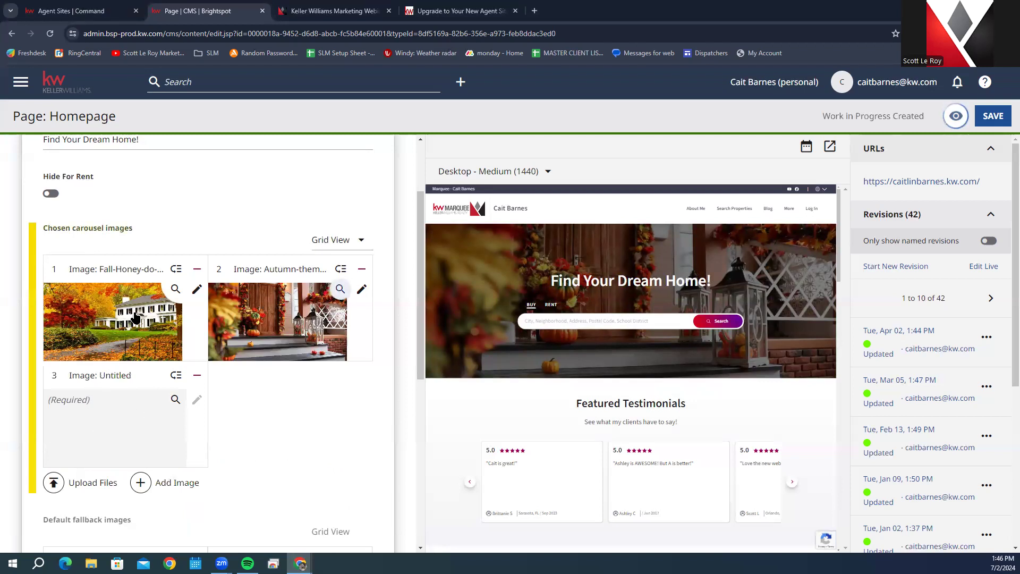
Step: Put the city skyline photo into carousel slot 3 of Find Your Dream Home!
click(106, 429)
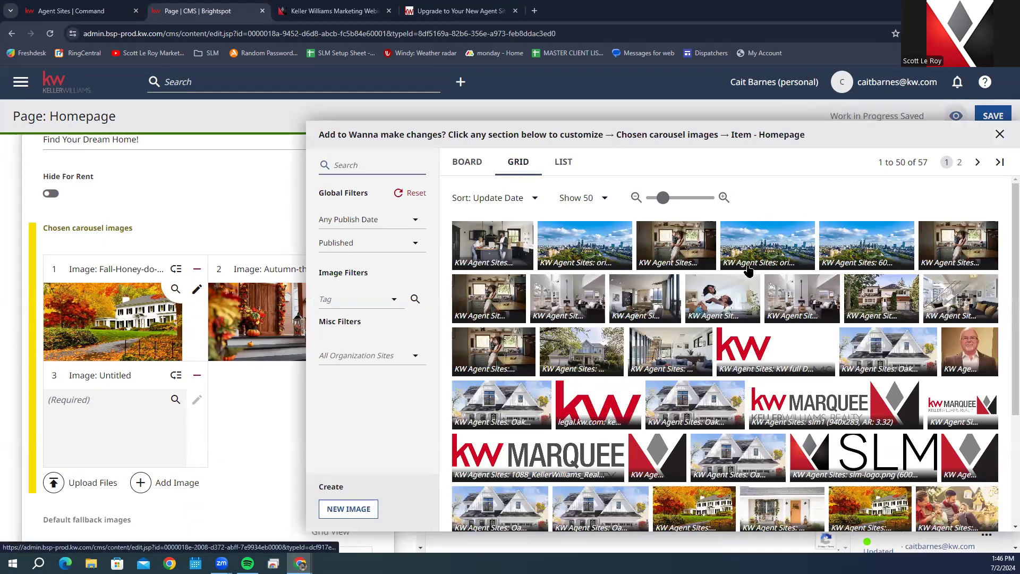
click(768, 239)
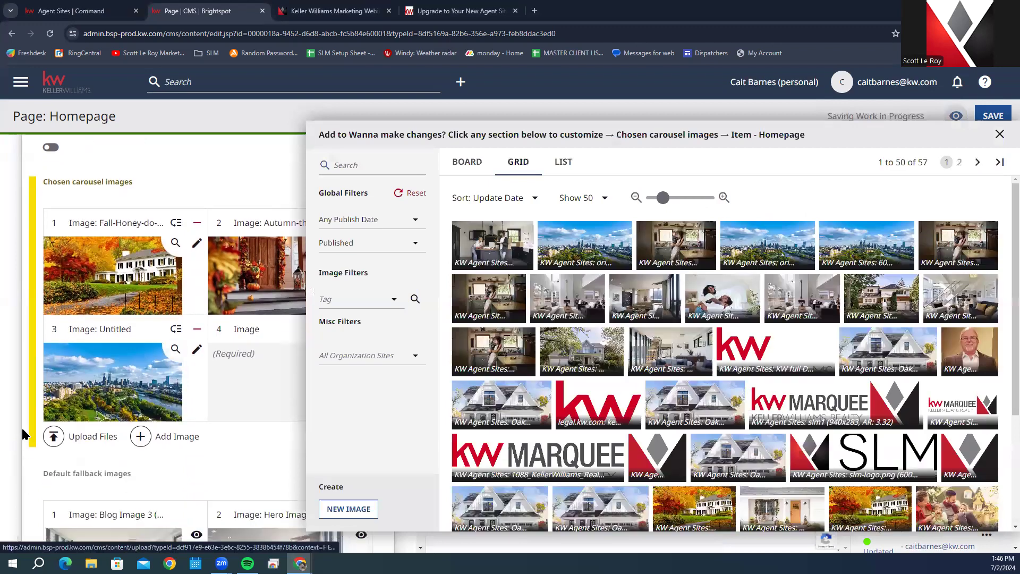
click(1002, 133)
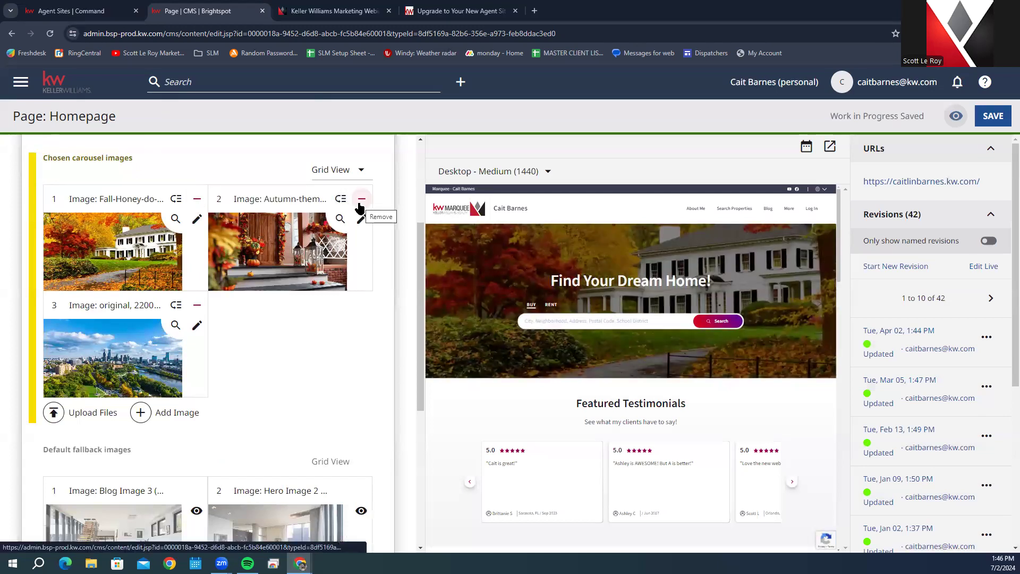
Step: Remove the city skyline image from carousel slot 3
click(197, 306)
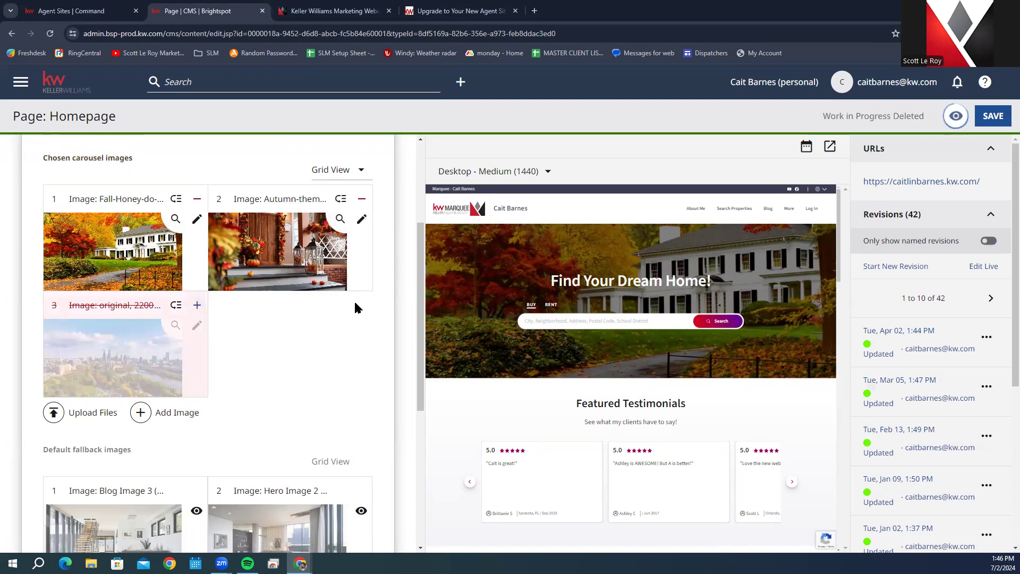
scroll(354, 300, down, 4)
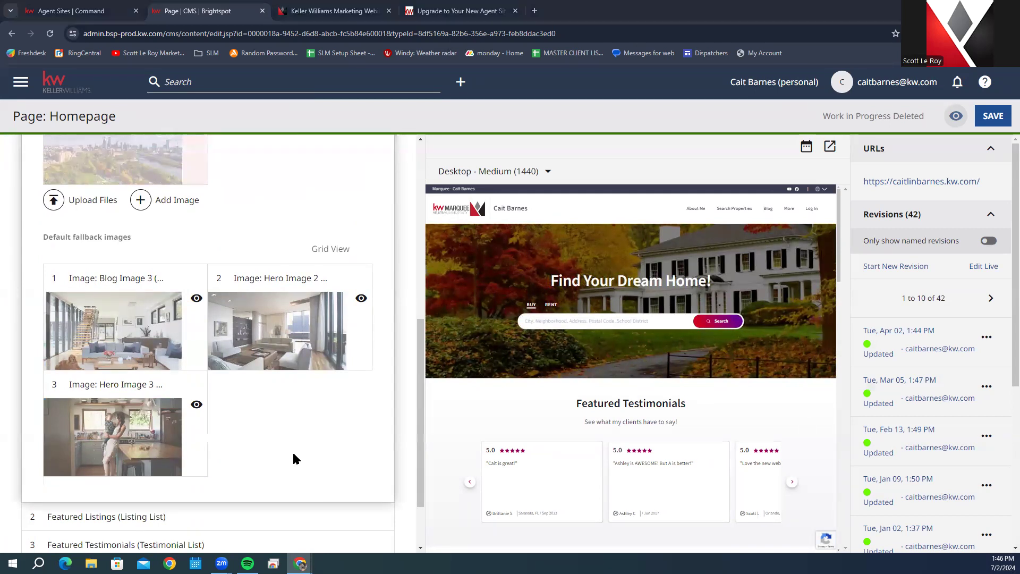
scroll(296, 451, down, 2)
Step: Collapse Find Your Dream Home! and expand the Featured Listings (Listing List) settings
scroll(301, 337, up, 8)
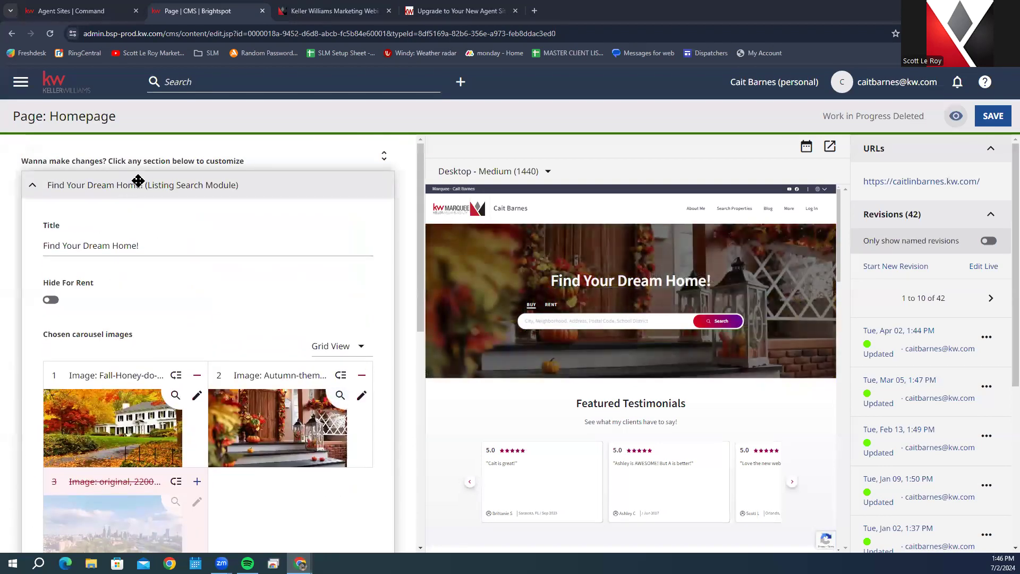
click(137, 181)
click(158, 212)
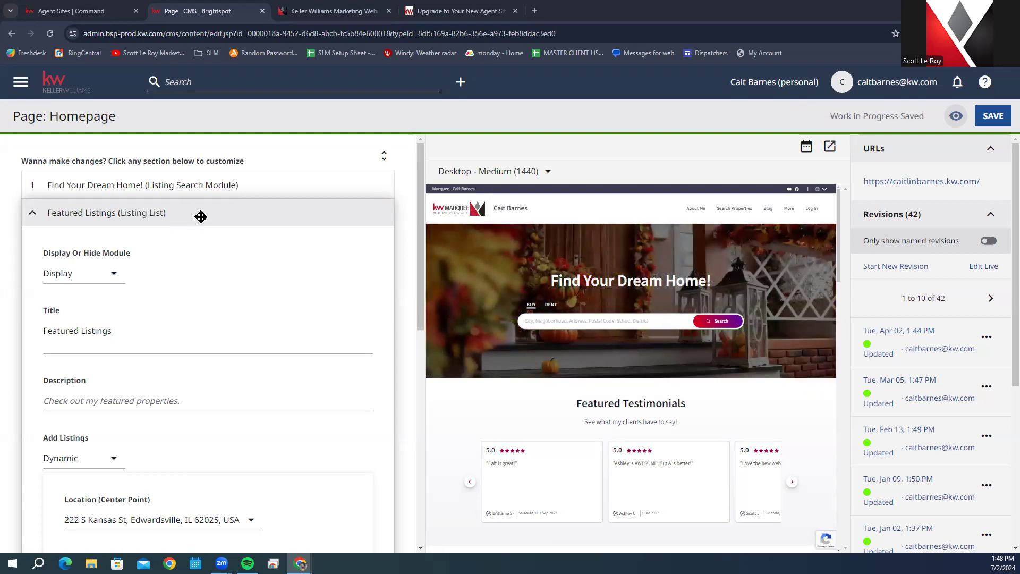
Step: Keep Featured Listings displayed with its title unchanged, and switch Add Listings to Basic
click(64, 271)
click(65, 270)
scroll(315, 305, down, 2)
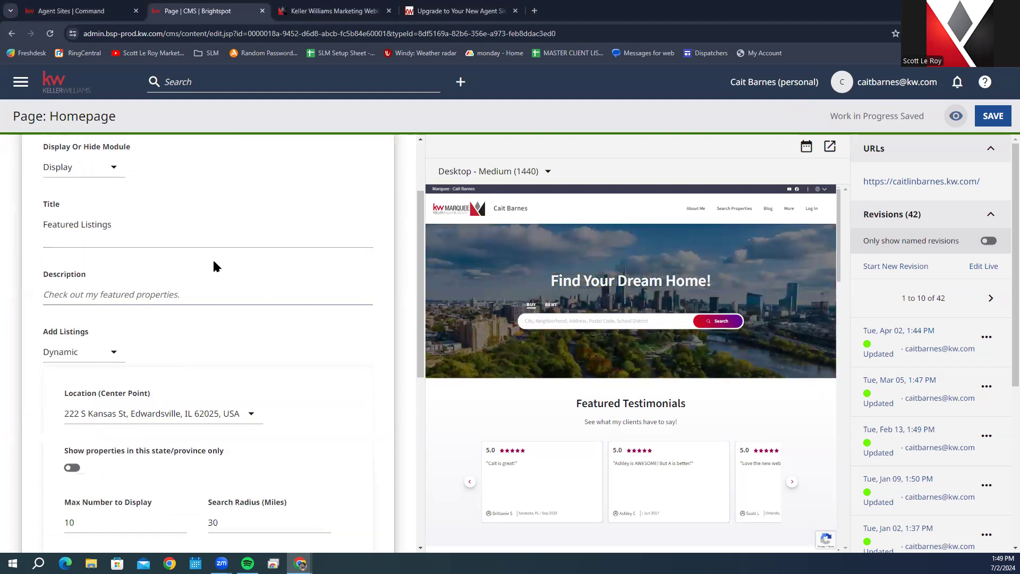
click(76, 226)
click(112, 227)
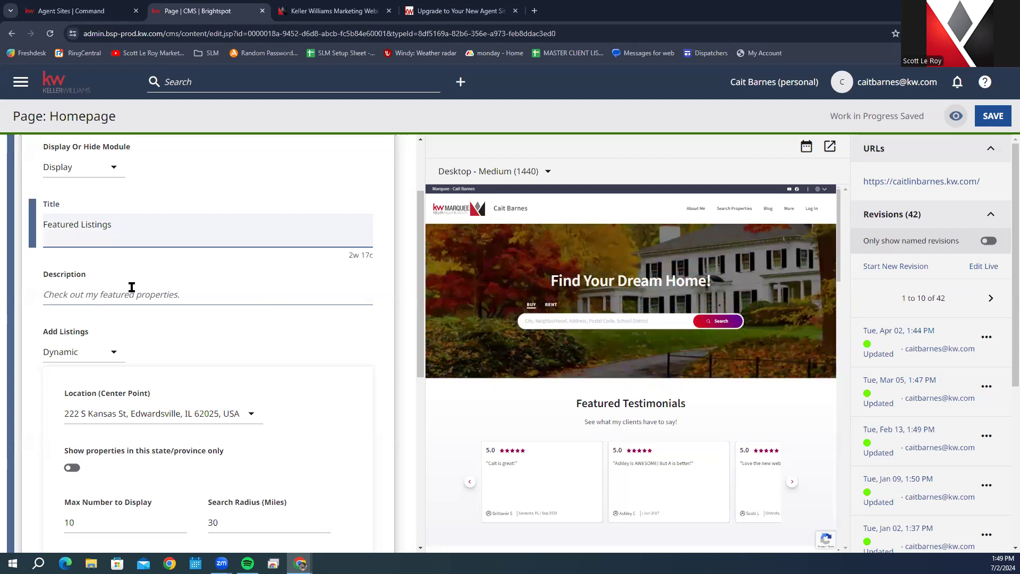
click(158, 339)
click(110, 350)
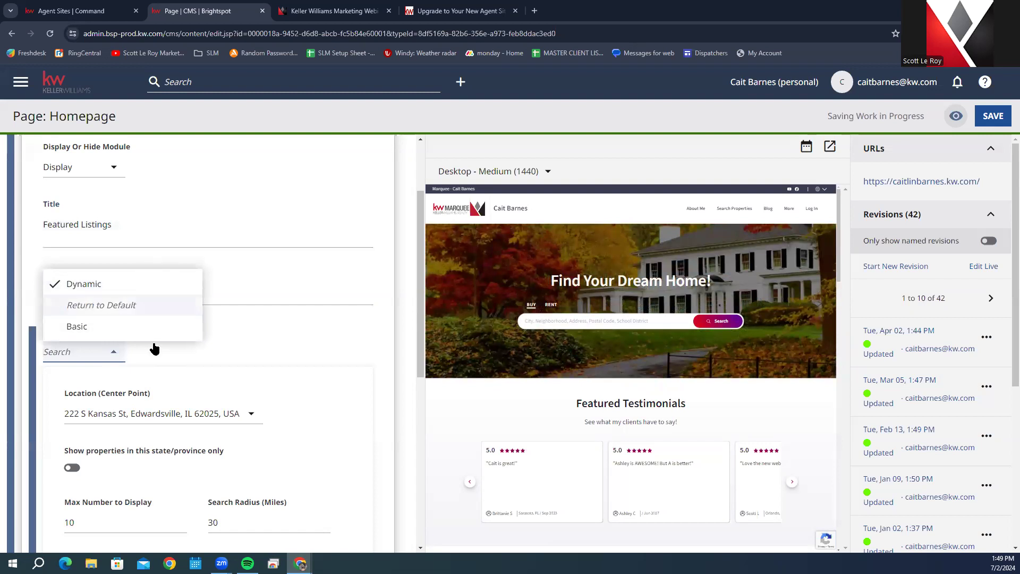
click(141, 327)
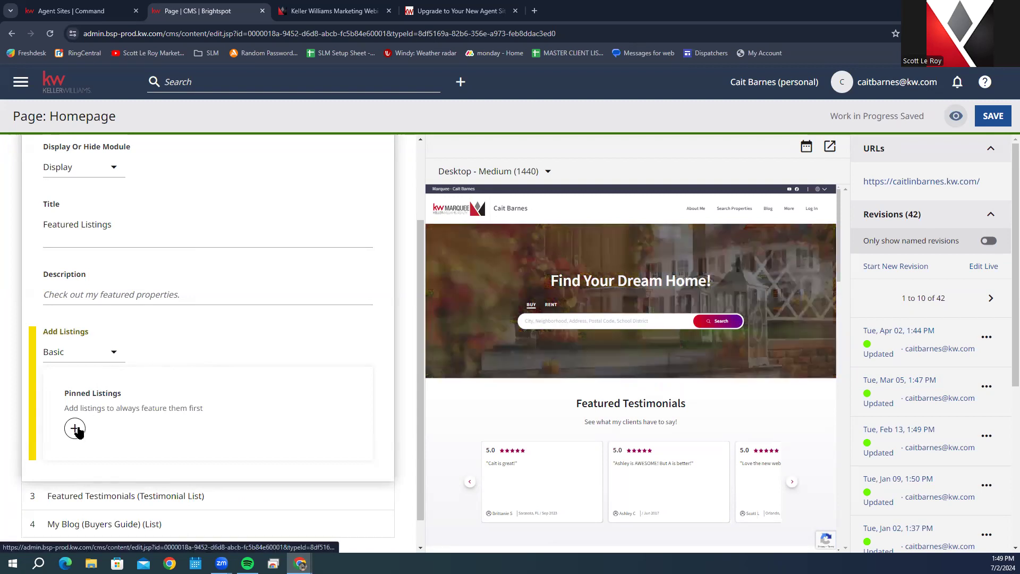
Step: Add an empty pinned listing slot, browsing the address/MLS search without picking a listing
click(76, 430)
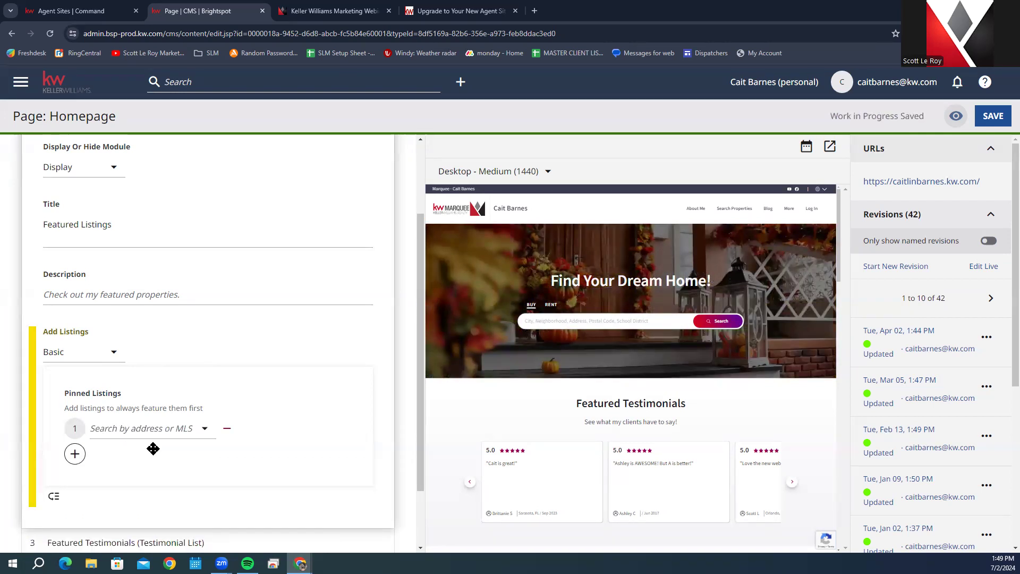
click(155, 430)
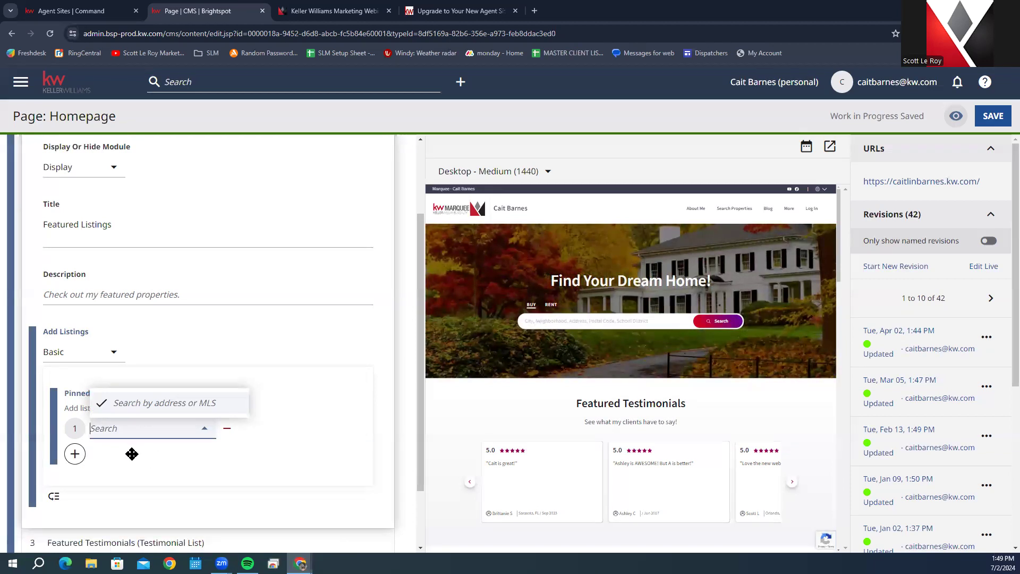
click(105, 461)
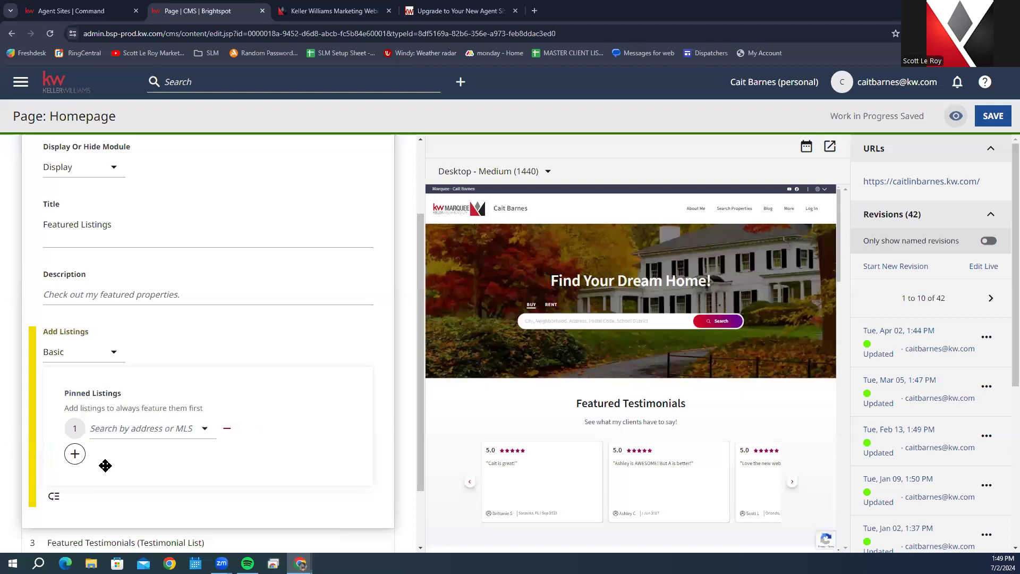
click(107, 352)
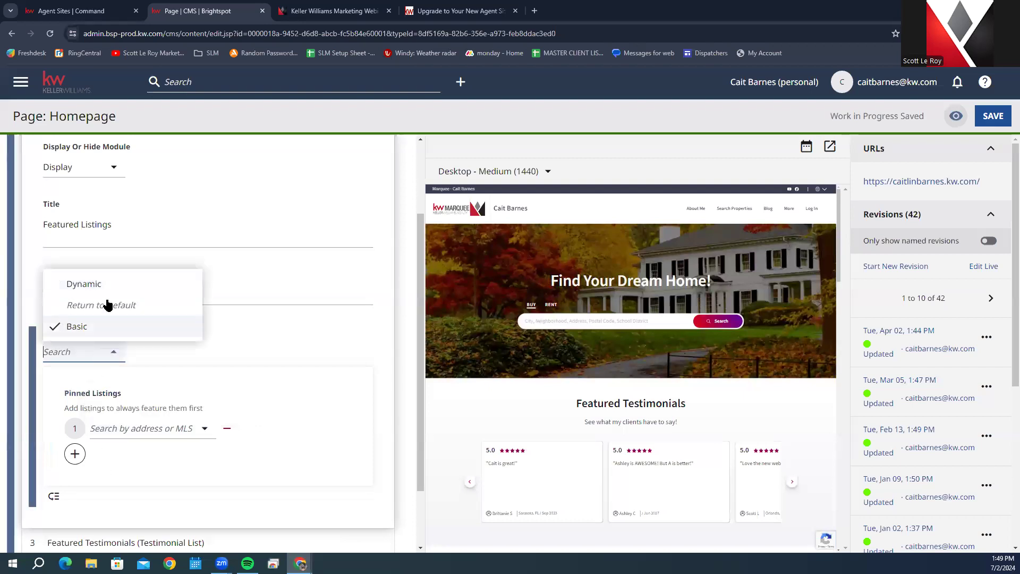
click(134, 284)
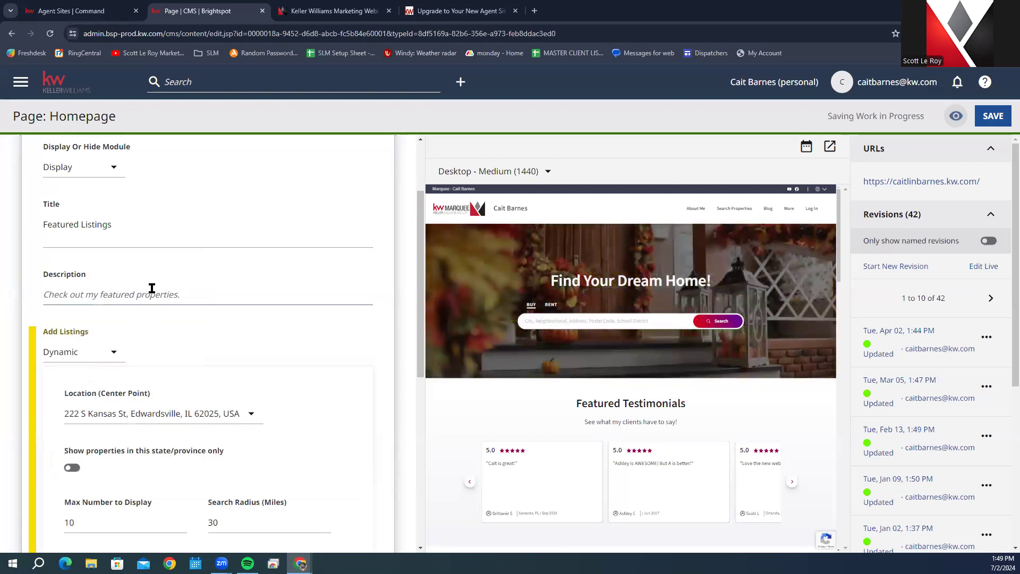
scroll(578, 375, down, 2)
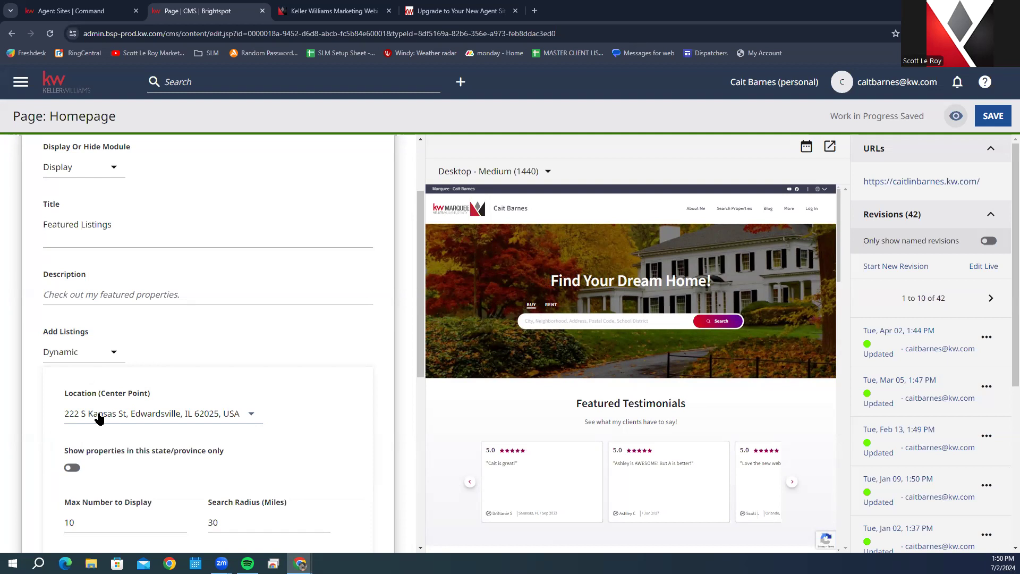
click(99, 419)
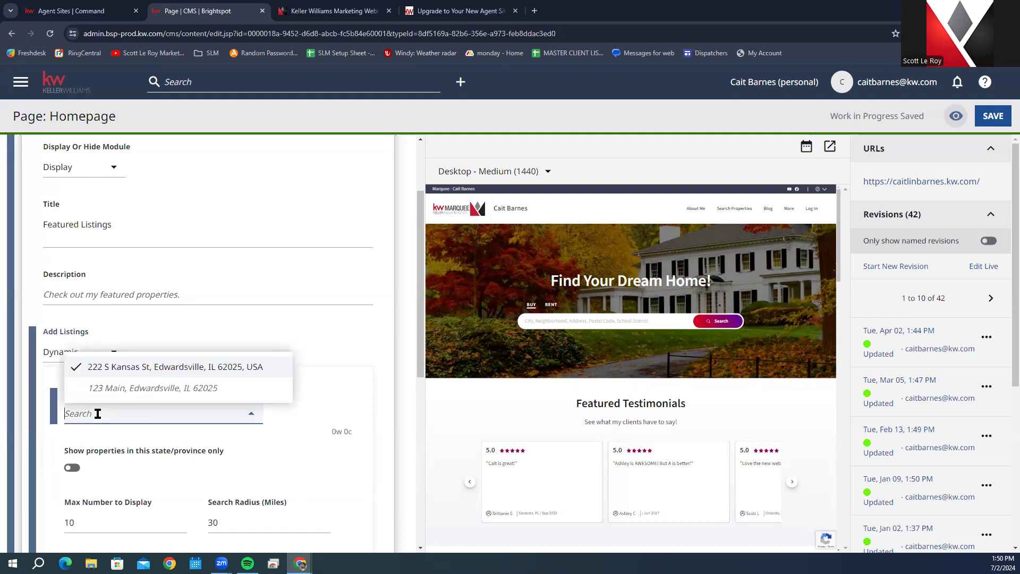
click(327, 401)
scroll(319, 401, down, 1)
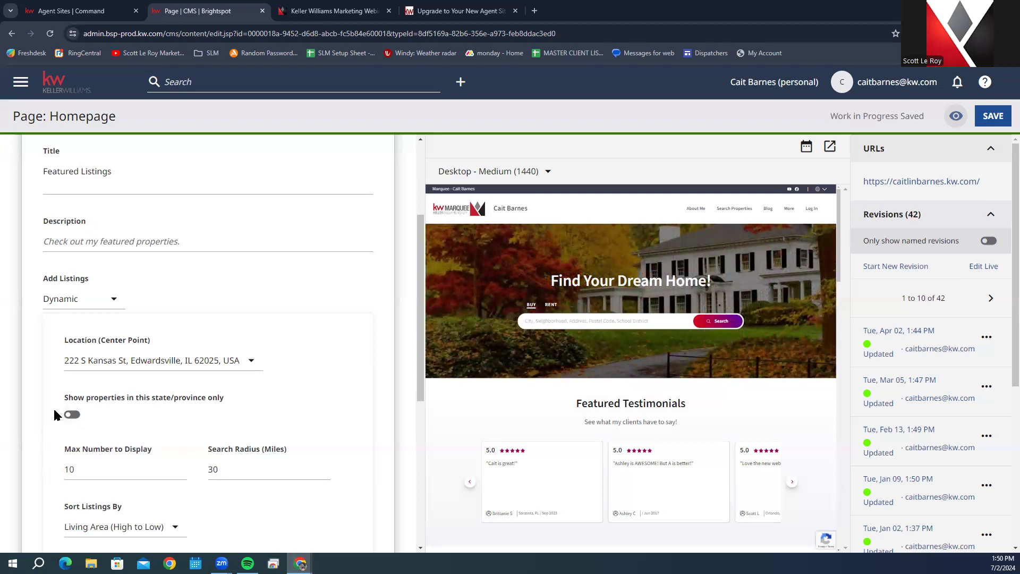
scroll(60, 417, down, 1)
scroll(66, 412, up, 1)
scroll(194, 418, down, 1)
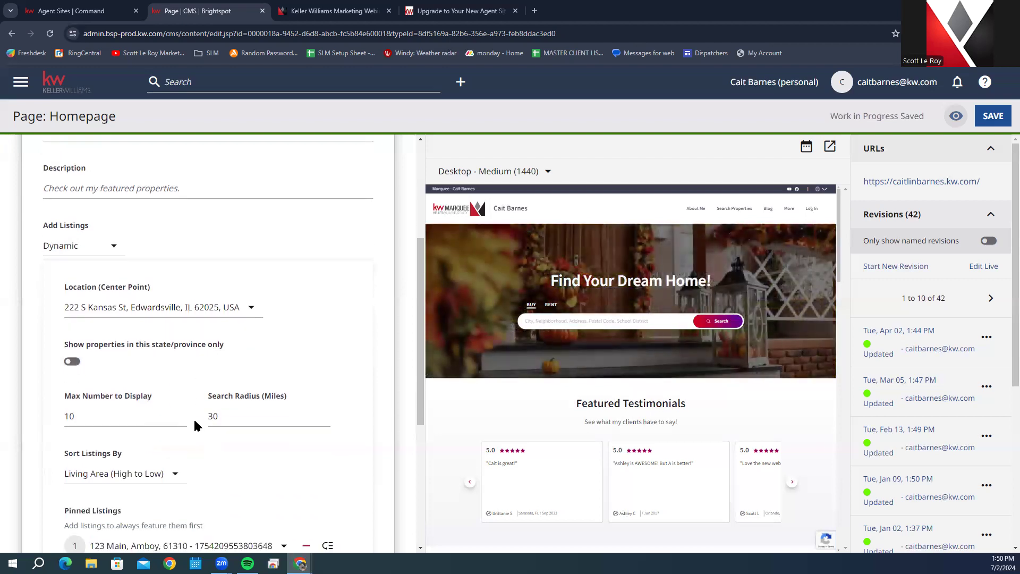
Step: Leave Max Number at 10 and check the Search Radius field
click(126, 409)
click(160, 356)
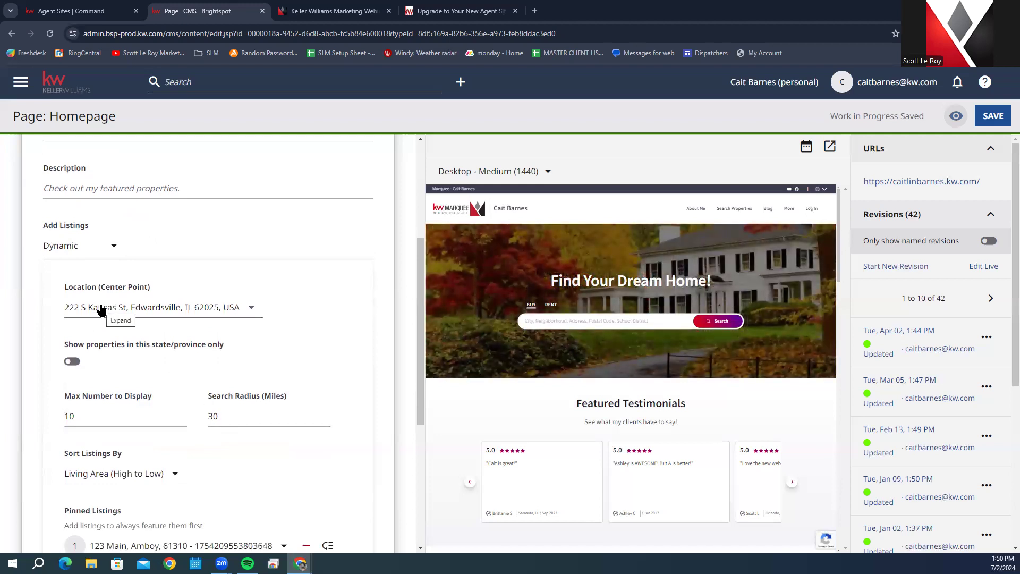
click(286, 423)
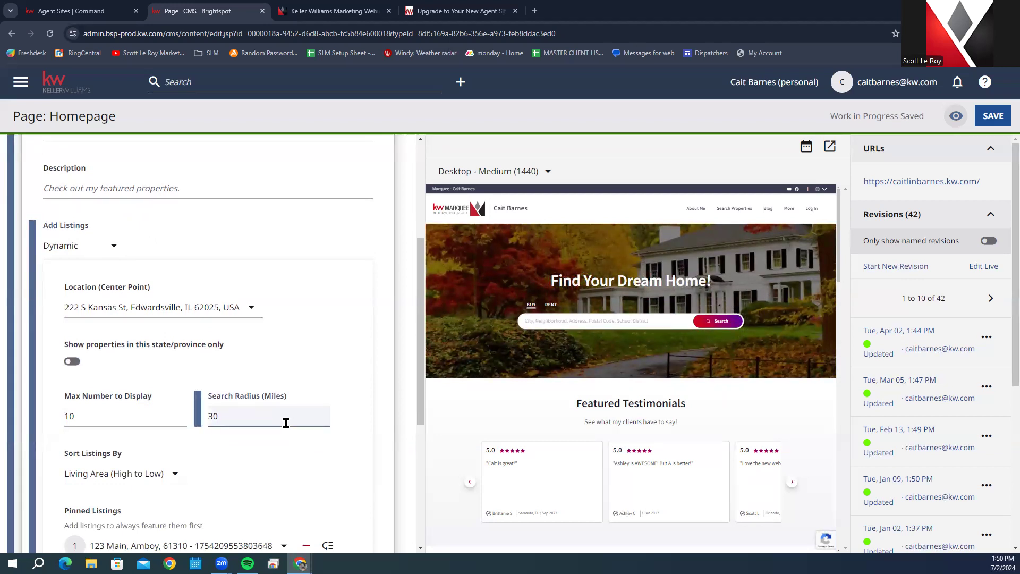
Step: Keep sorting by Living Area (High to Low) and add an empty second pinned listing slot
scroll(286, 424, down, 2)
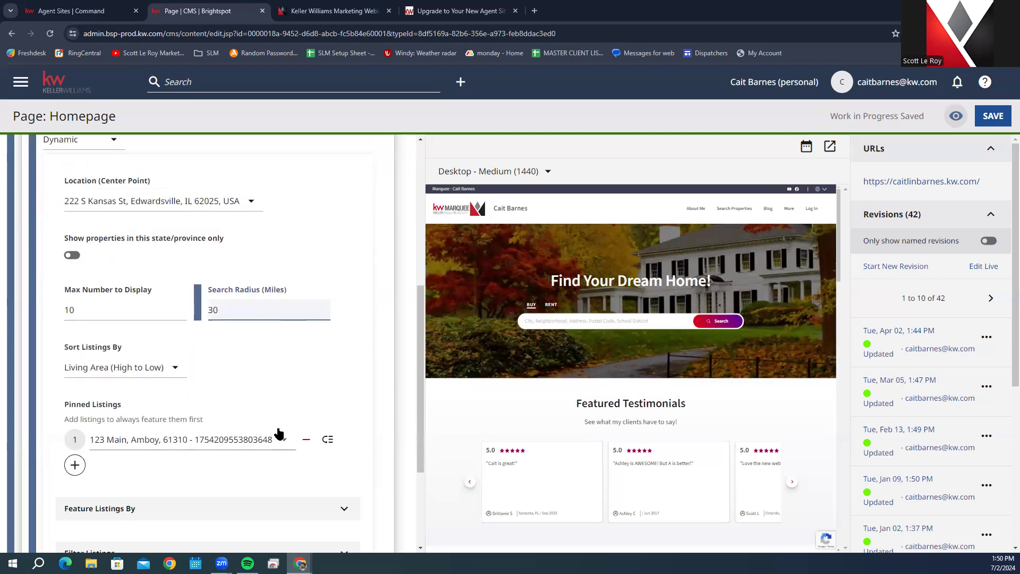
click(106, 371)
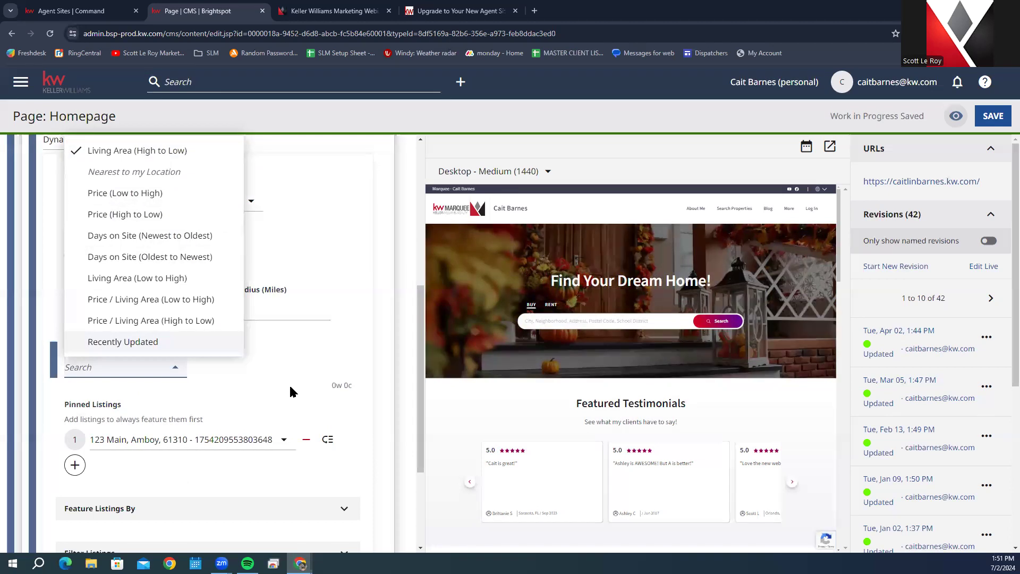
click(265, 375)
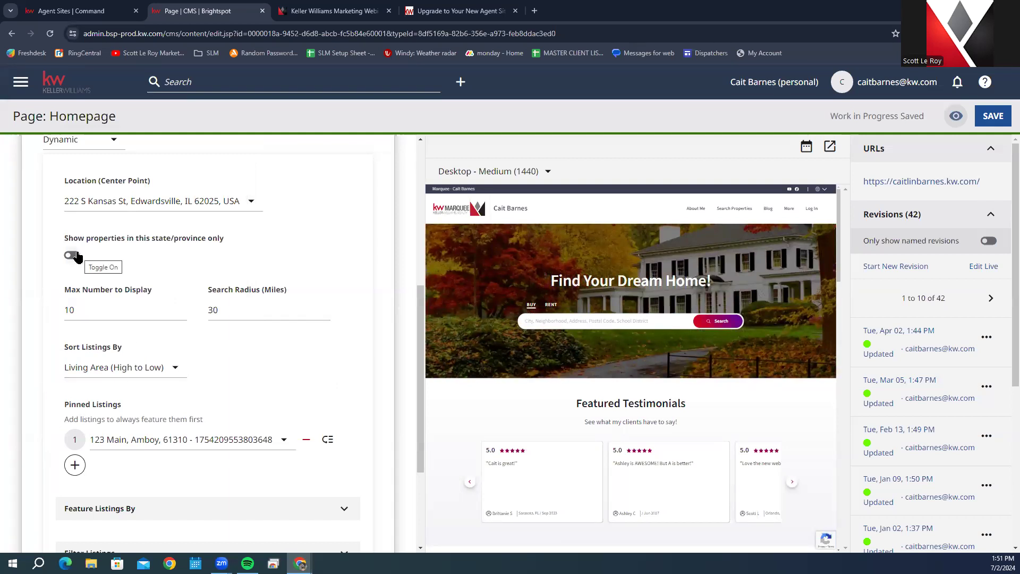
scroll(580, 416, down, 3)
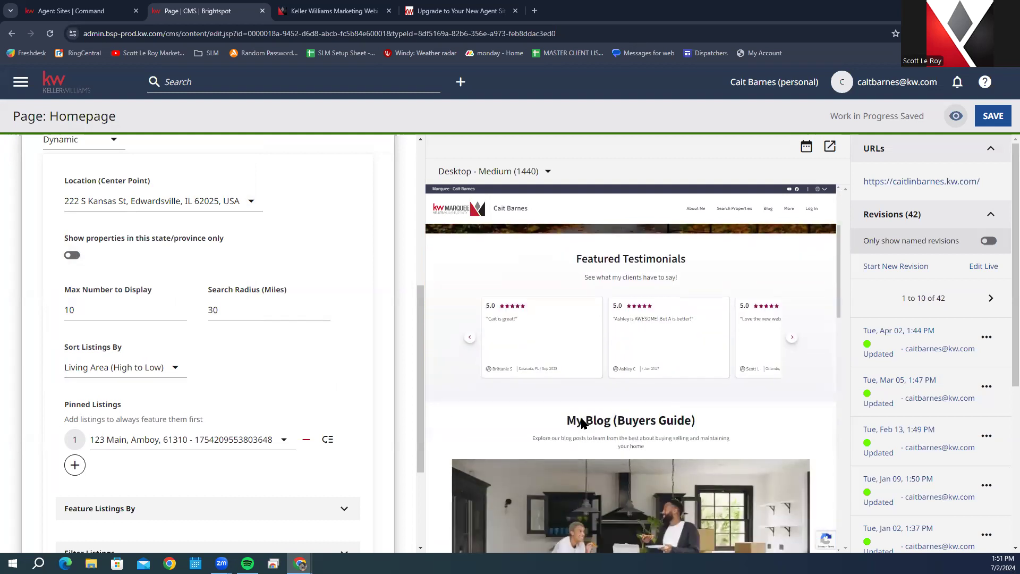
click(75, 465)
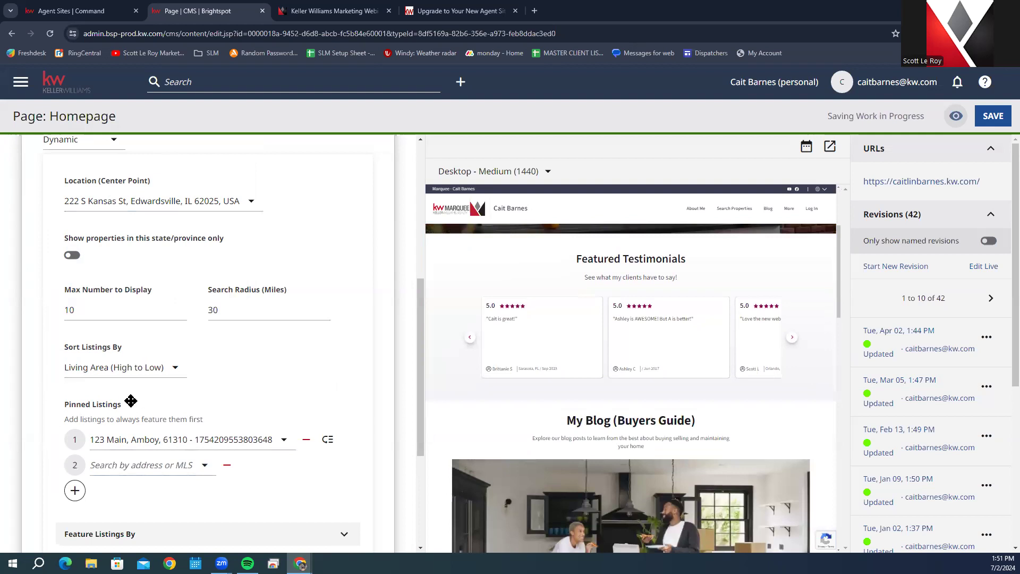
scroll(210, 444, down, 3)
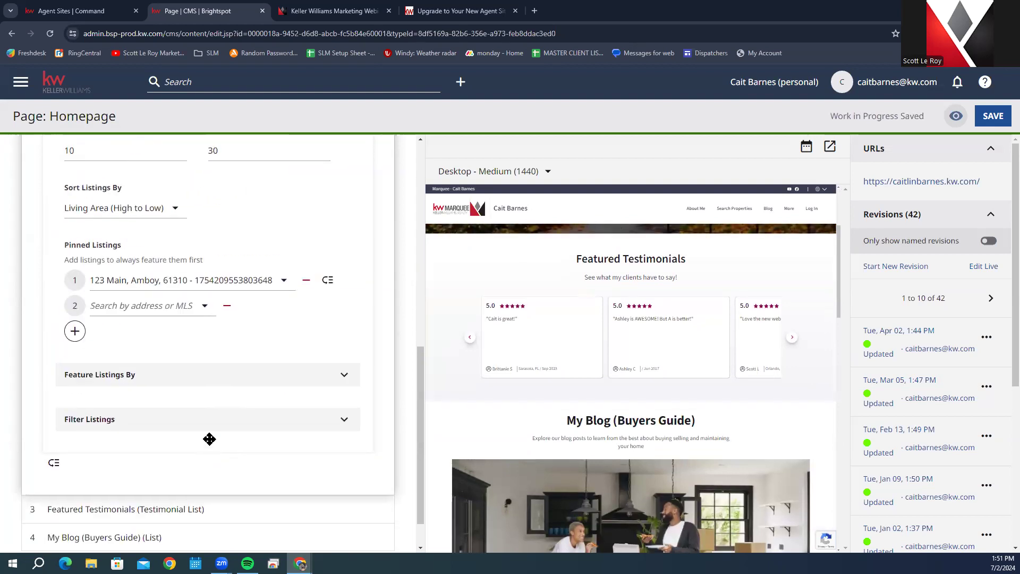
Step: Glance at Feature Listings By, then expand Filter Listings to show categories, status, property types and bathrooms
click(343, 375)
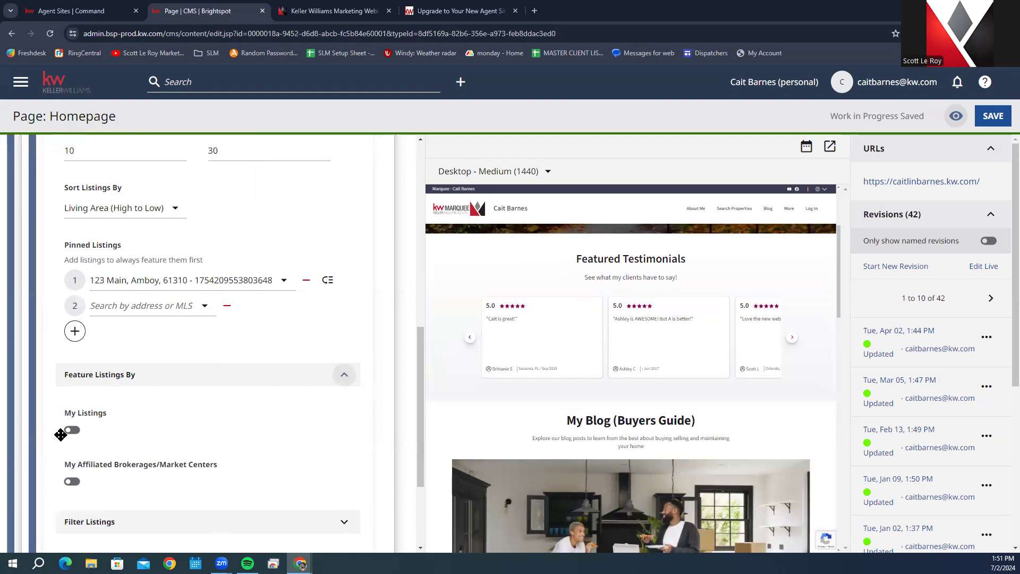
scroll(88, 466, down, 2)
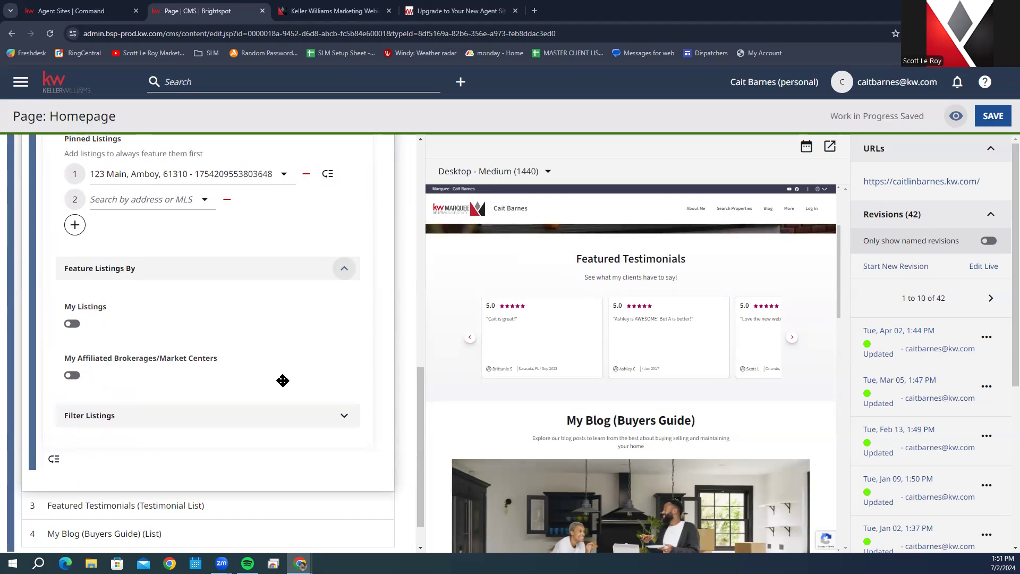
click(347, 270)
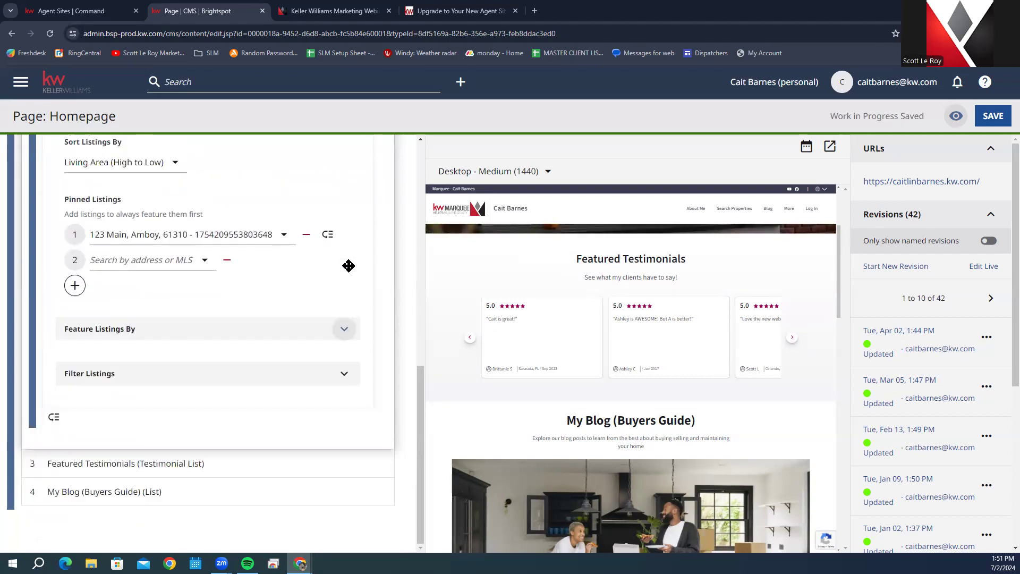
click(348, 379)
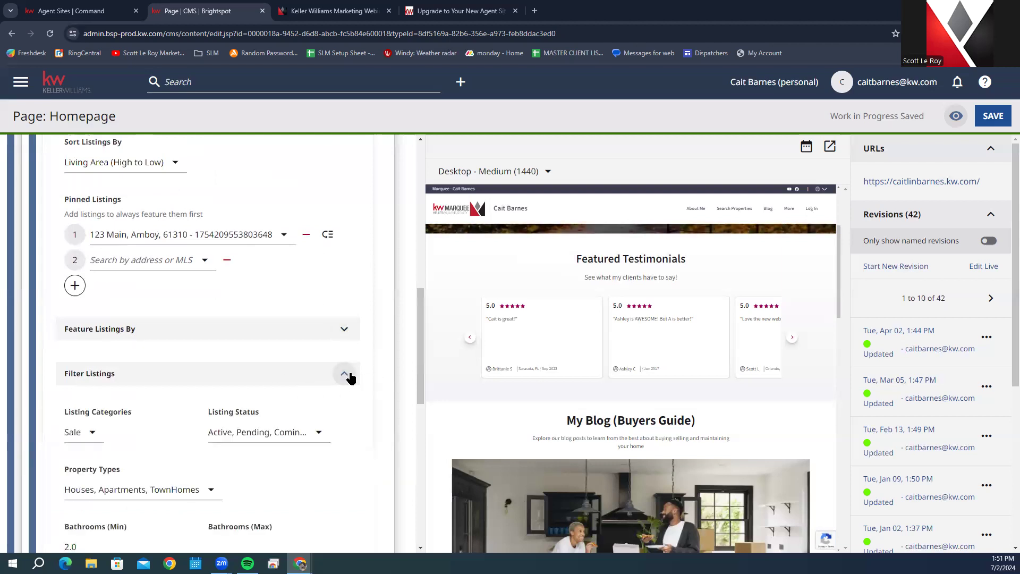
scroll(350, 377, down, 2)
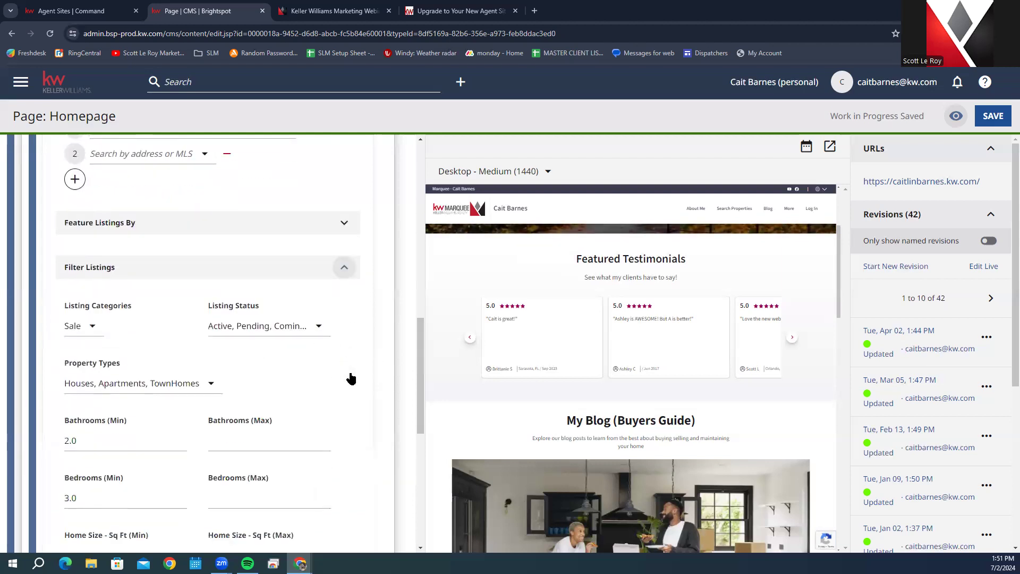
click(91, 331)
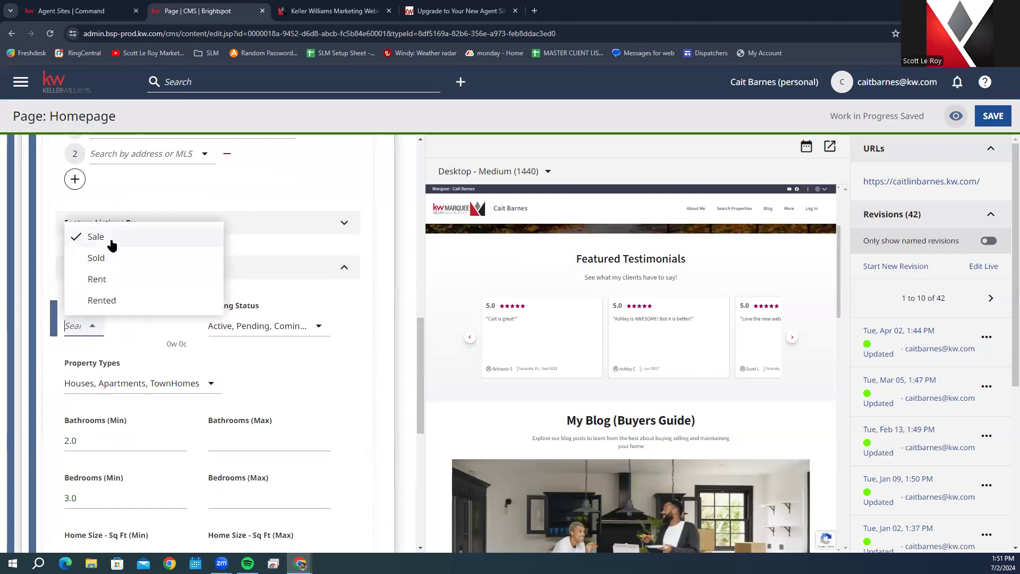
click(149, 335)
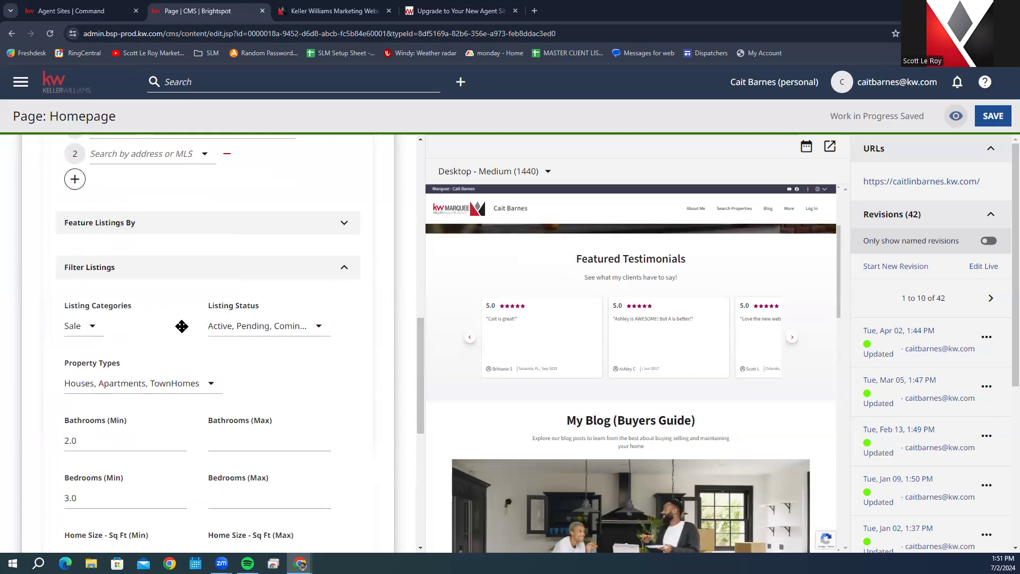
click(314, 336)
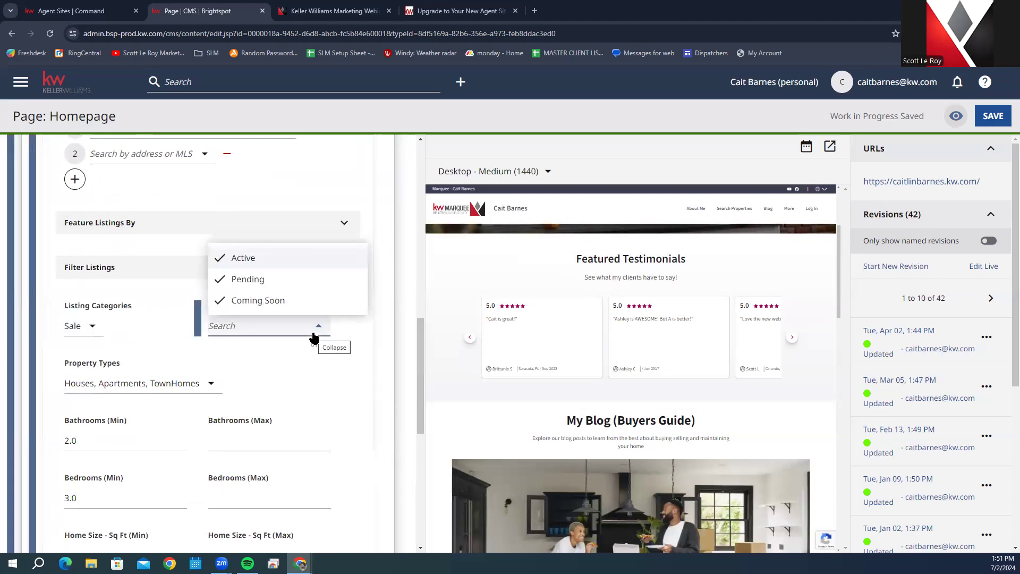
click(275, 380)
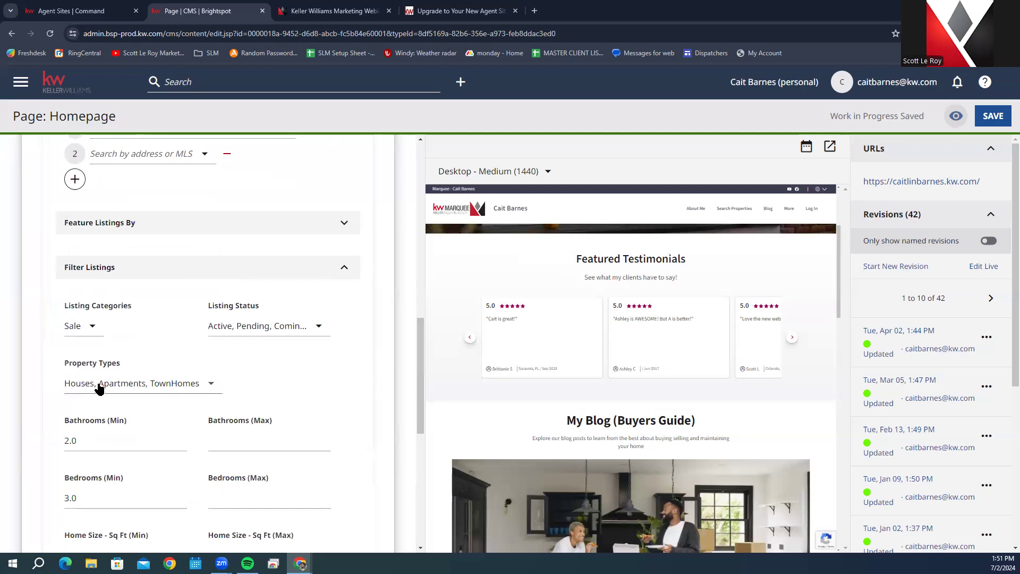
scroll(440, 464, down, 1)
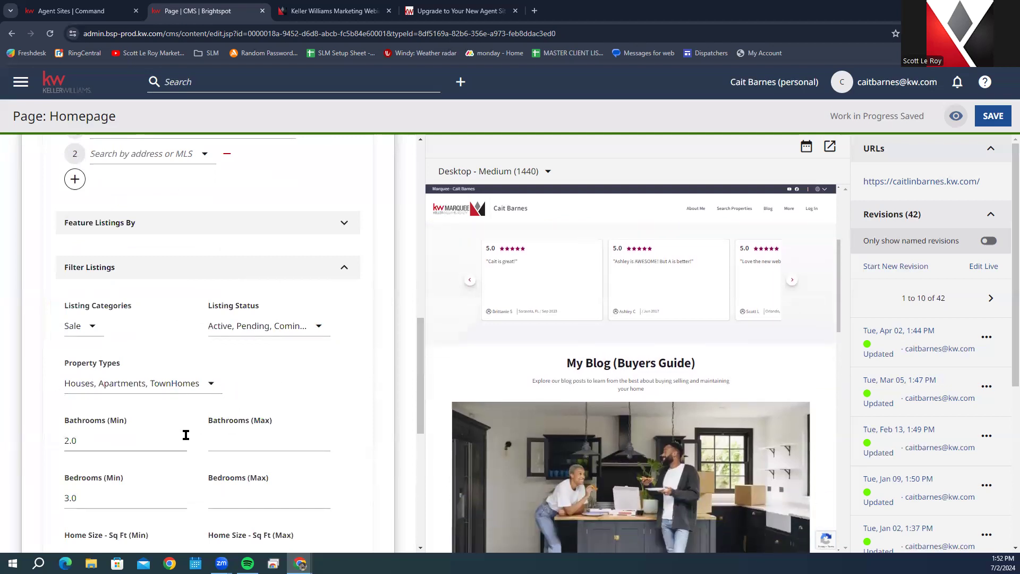
scroll(186, 432, down, 4)
scroll(209, 399, down, 3)
scroll(211, 403, up, 2)
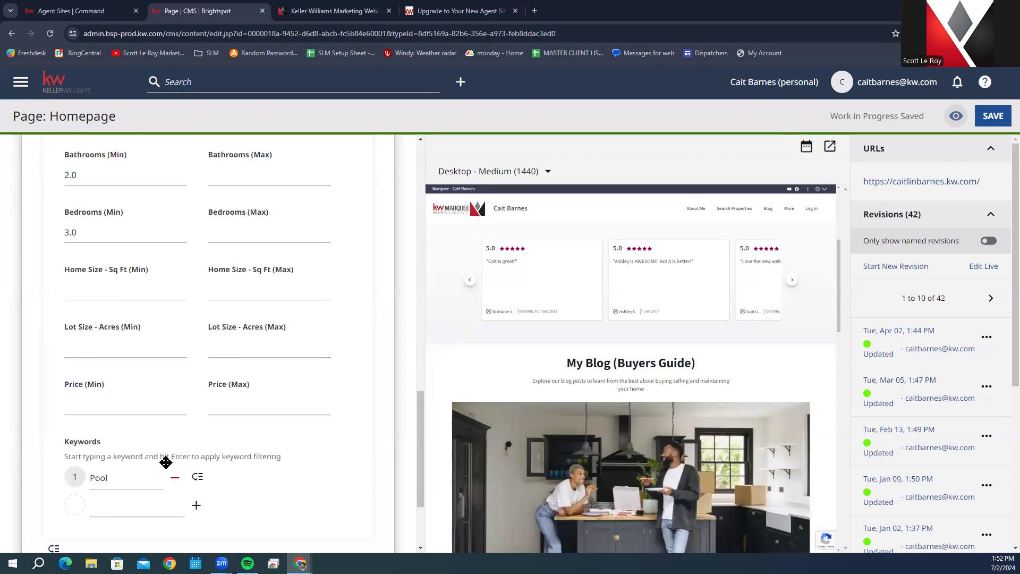
scroll(168, 483, up, 10)
scroll(381, 481, down, 1)
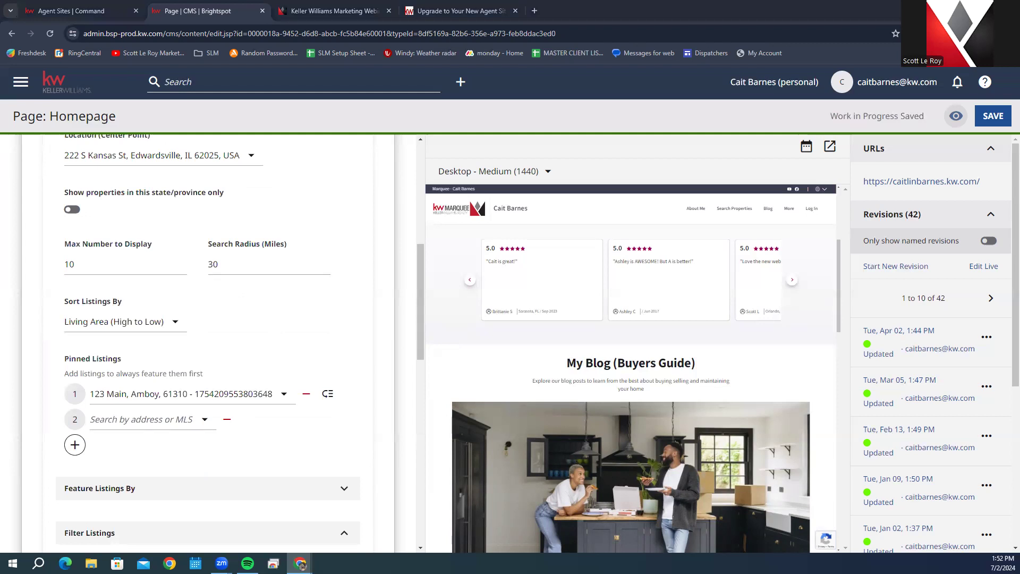
scroll(377, 348, up, 4)
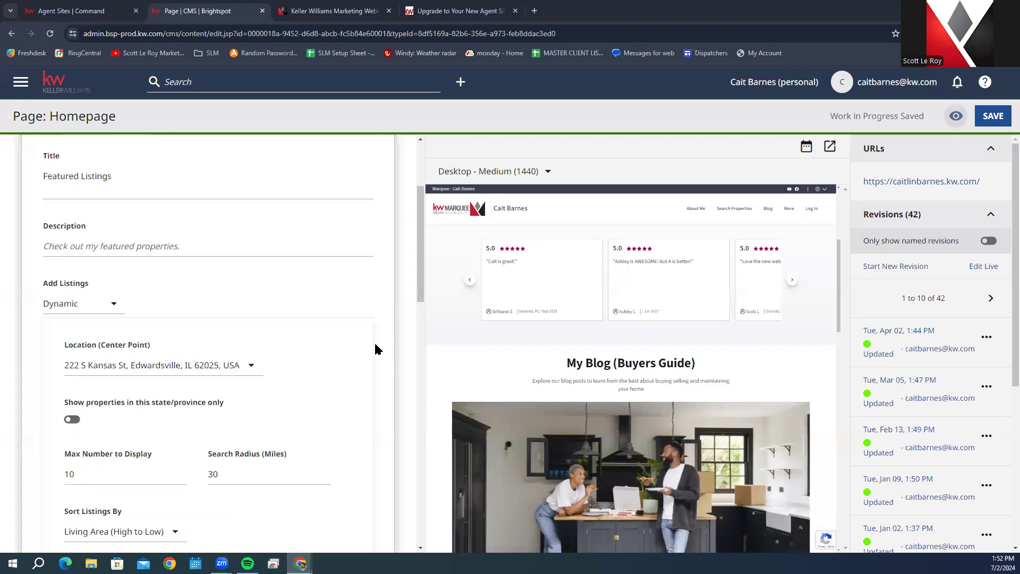
scroll(314, 340, down, 4)
scroll(315, 348, down, 1)
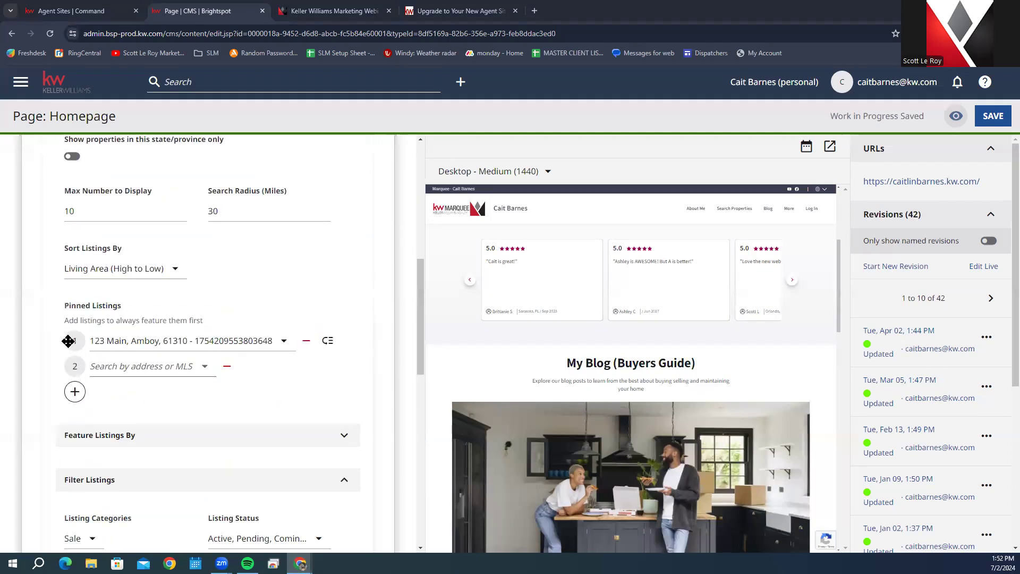
scroll(69, 342, up, 4)
scroll(68, 341, down, 4)
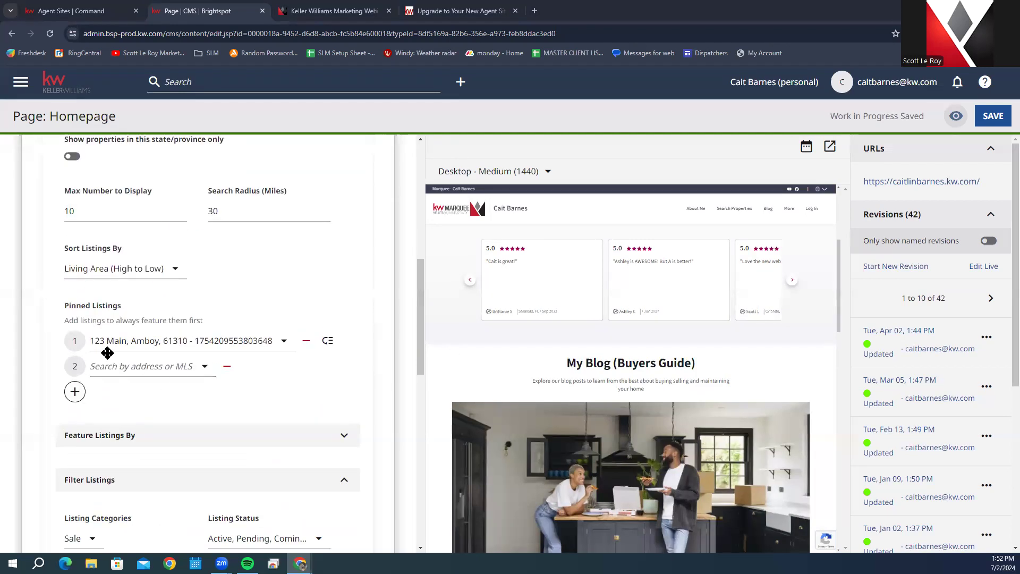
click(137, 372)
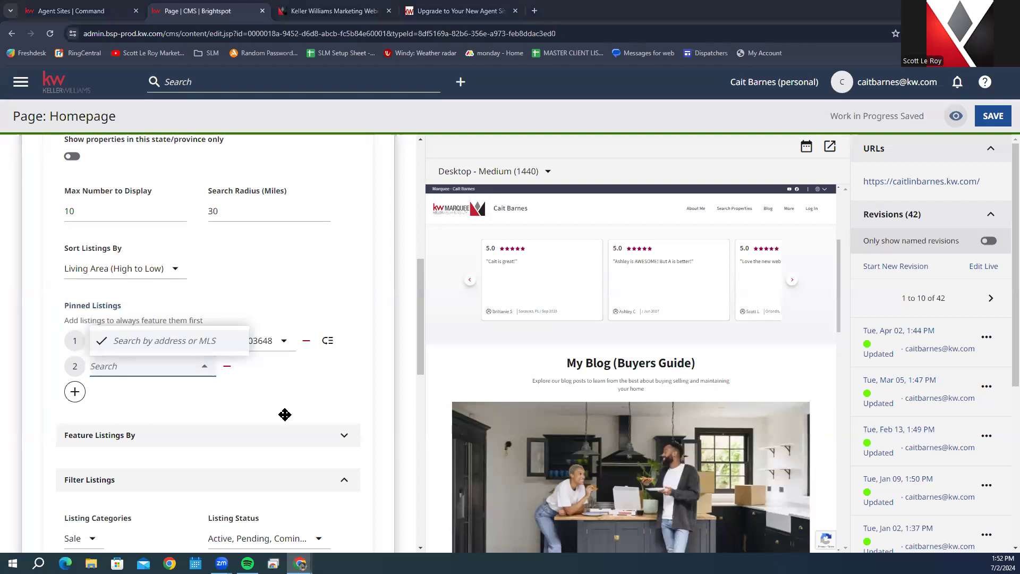
scroll(285, 414, up, 7)
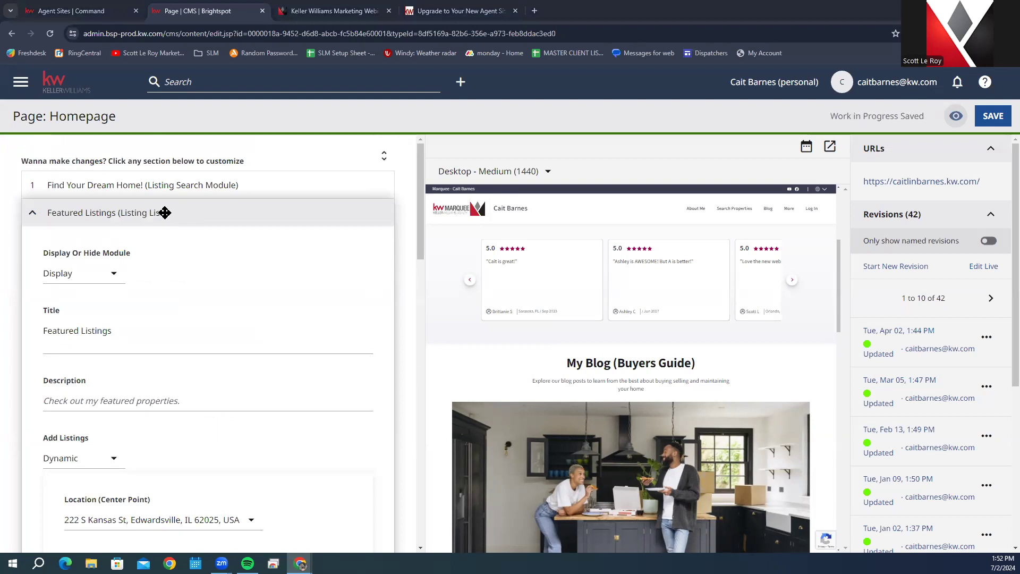
Step: Collapse Featured Listings and expand the Featured Testimonials (Testimonial List) settings
click(165, 212)
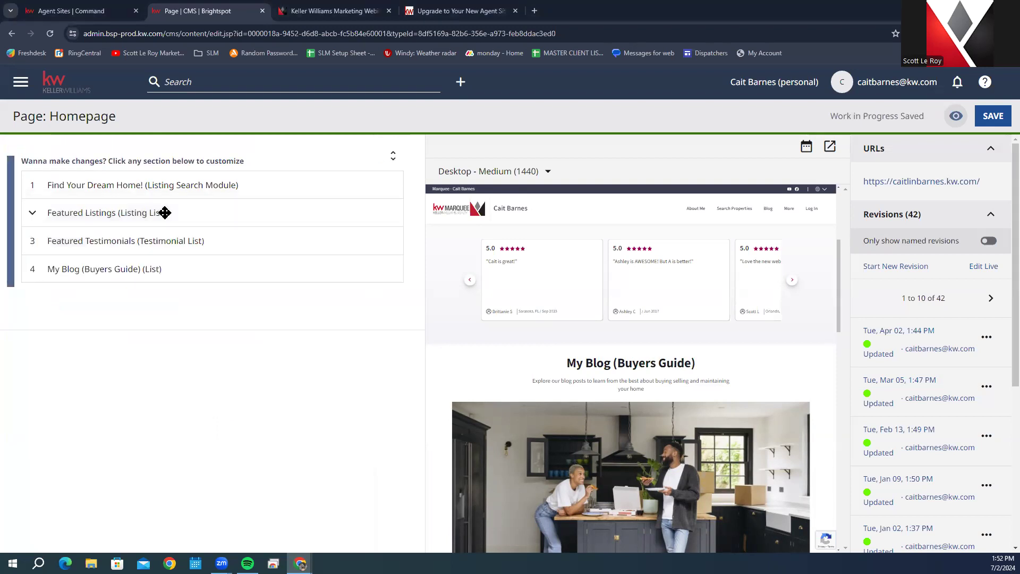
click(208, 240)
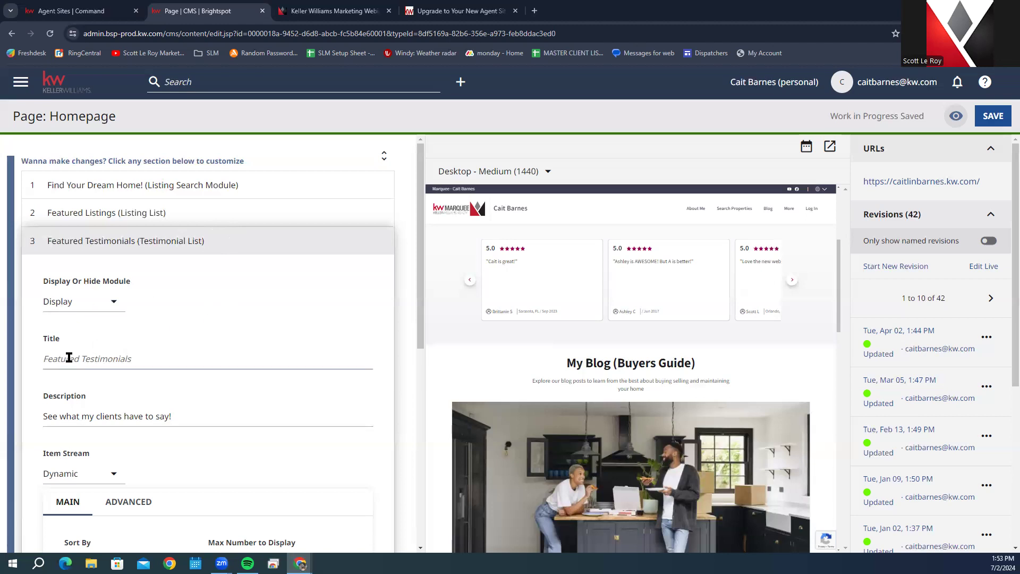
Step: Change the Featured Testimonials Item Stream from Dynamic to Basic to list testimonials manually
scroll(132, 414, down, 7)
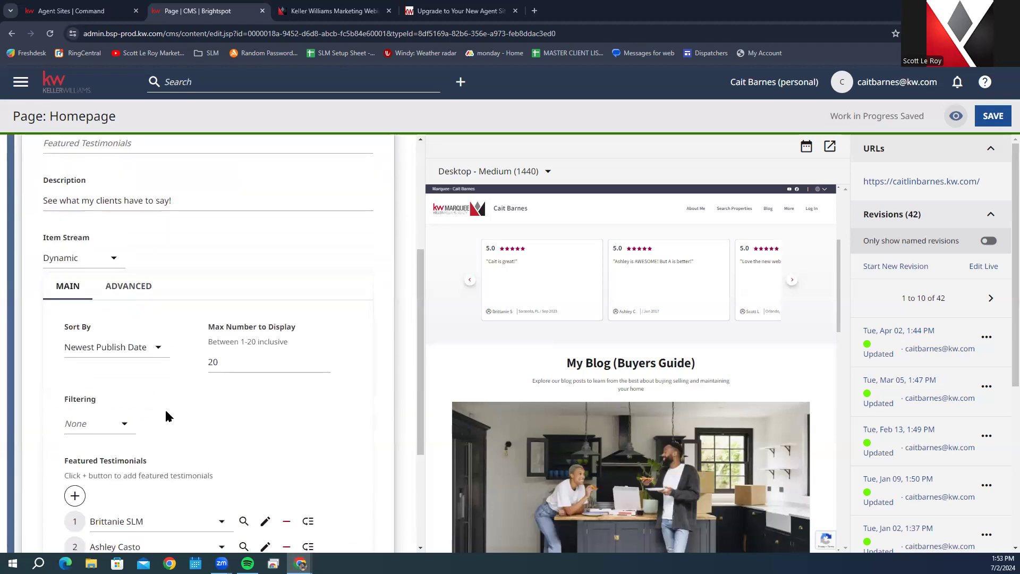
scroll(200, 379, up, 2)
click(84, 208)
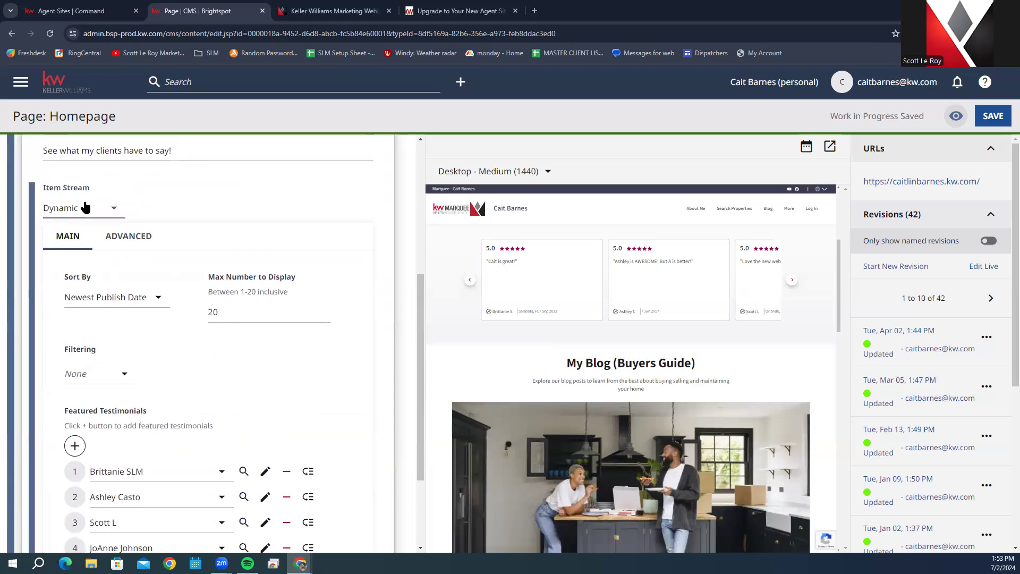
click(141, 276)
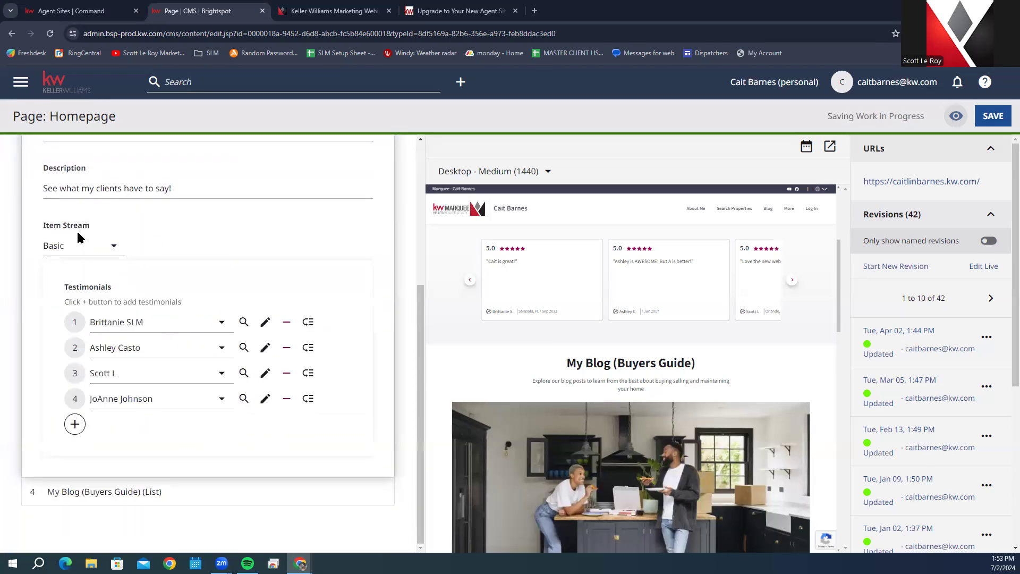
Step: Add and then remove a duplicate fifth testimonial, and set the Item Stream back to Dynamic
click(74, 424)
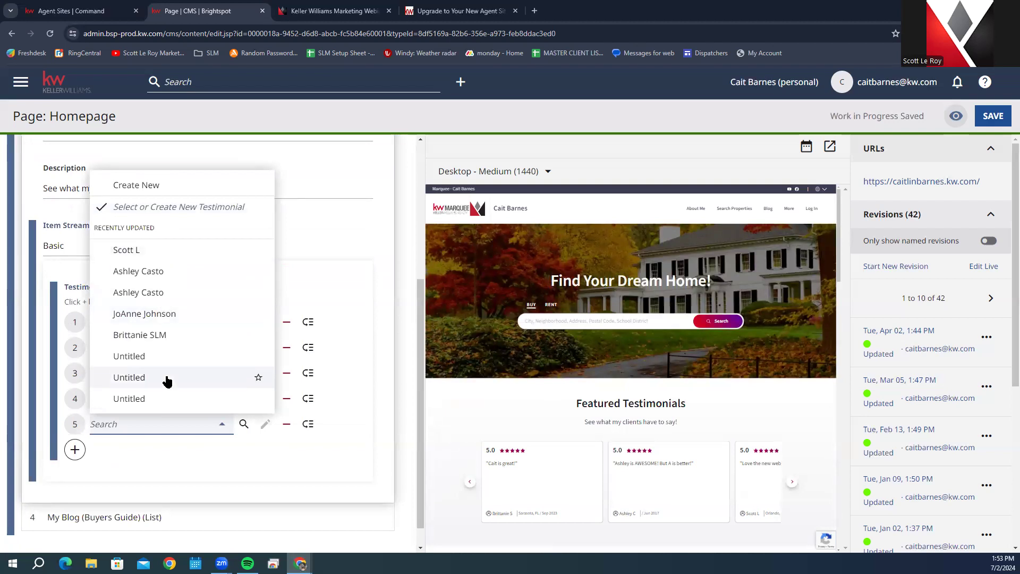
click(158, 341)
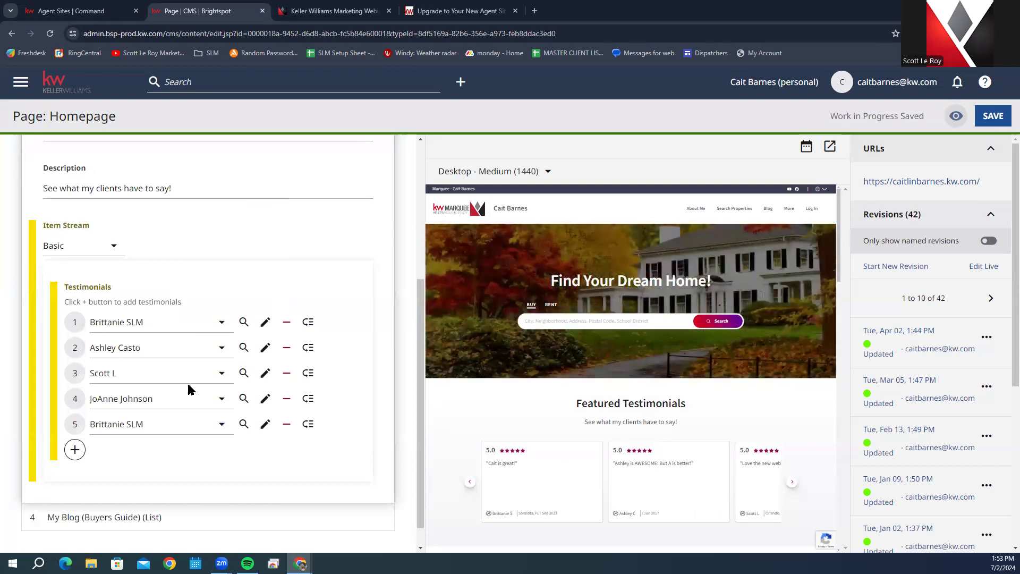
click(286, 425)
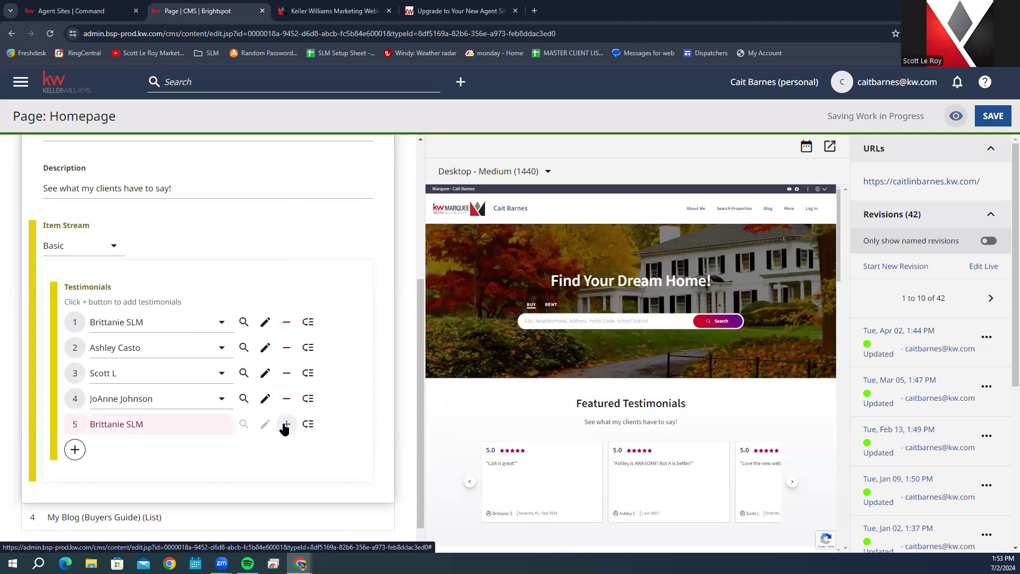
click(113, 245)
click(118, 272)
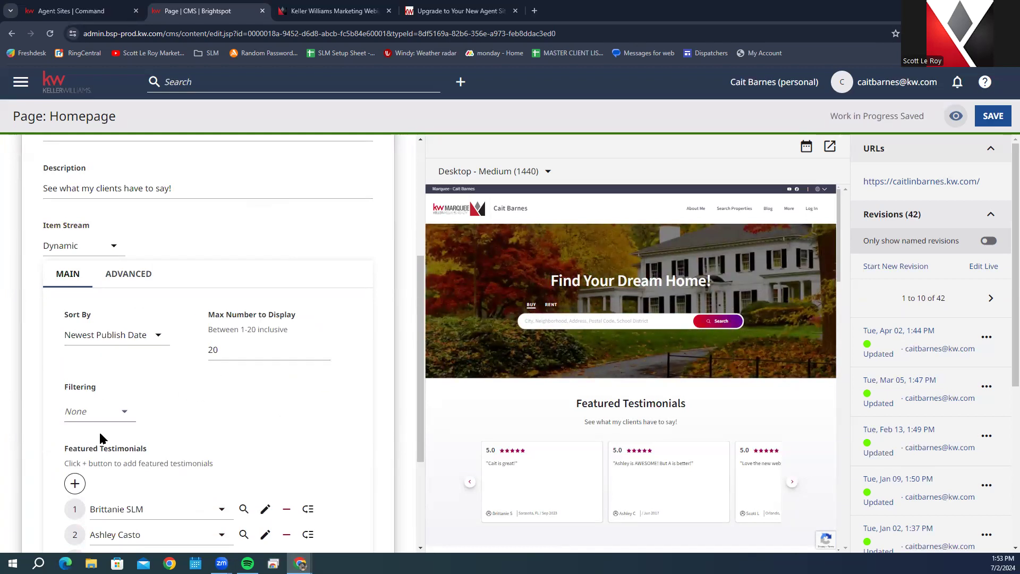
Step: Keep Featured Testimonials filtering at None and collapse the Featured Testimonials module
click(95, 411)
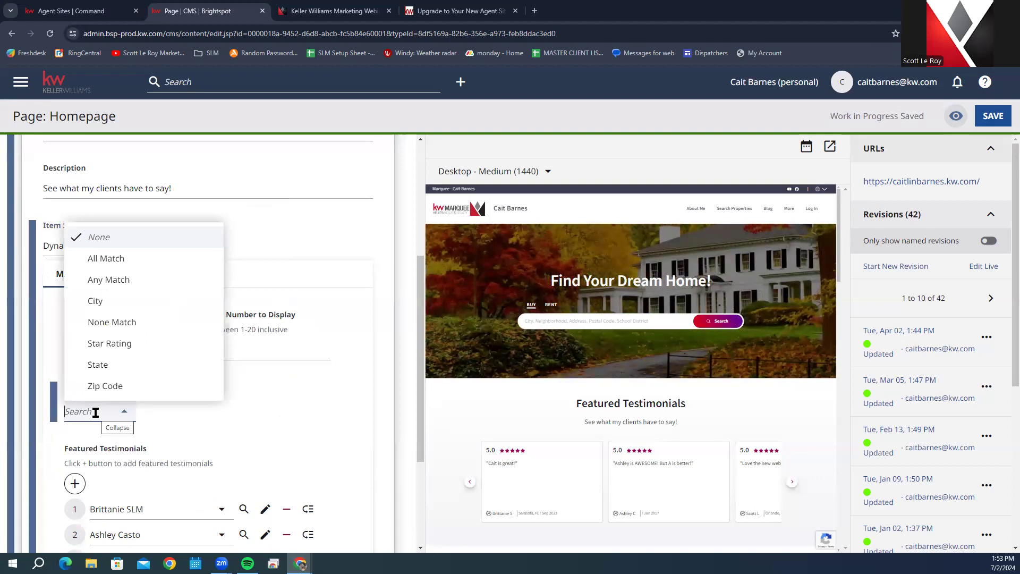
click(299, 439)
scroll(304, 440, down, 3)
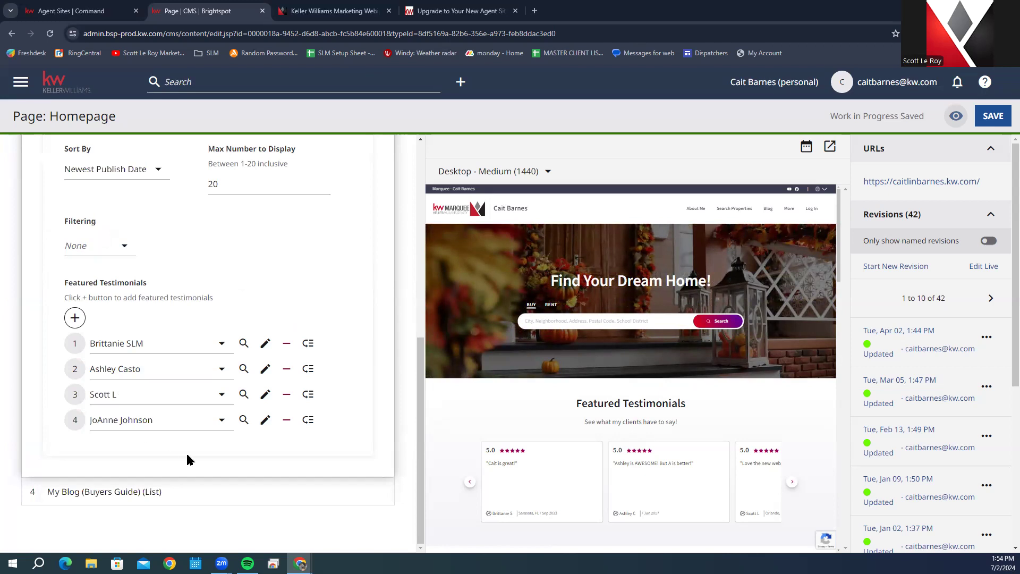
scroll(187, 317, up, 7)
click(75, 240)
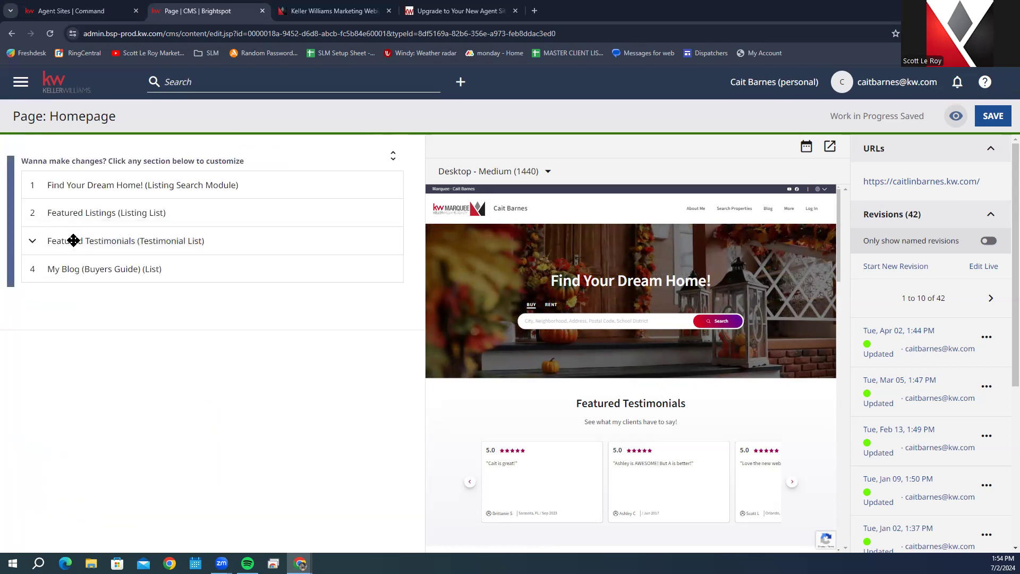
Step: Expand the My Blog (Buyers Guide) module and keep its Display option set to displayed
click(62, 269)
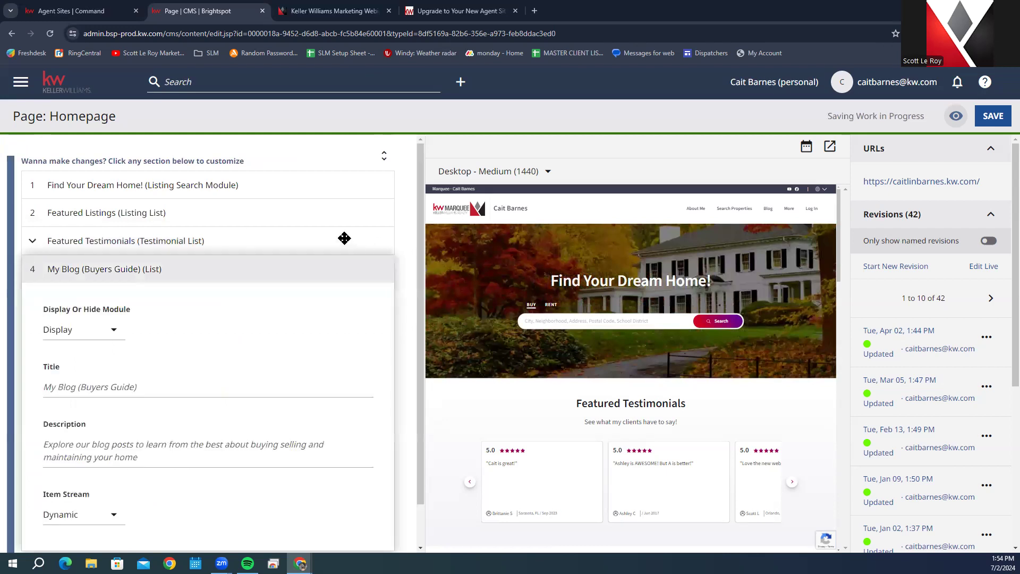
scroll(353, 240, down, 2)
scroll(146, 231, up, 1)
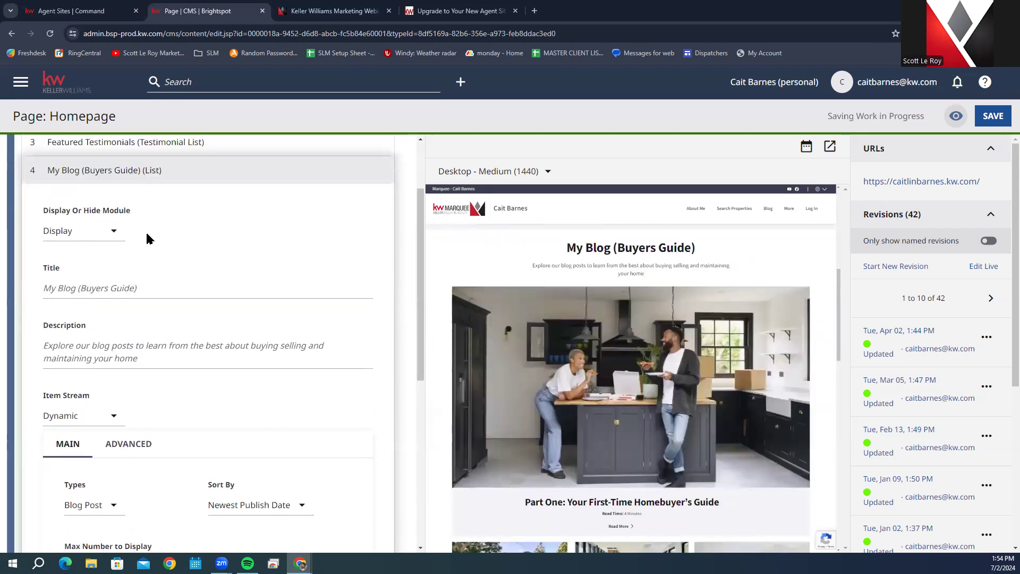
click(90, 231)
click(81, 256)
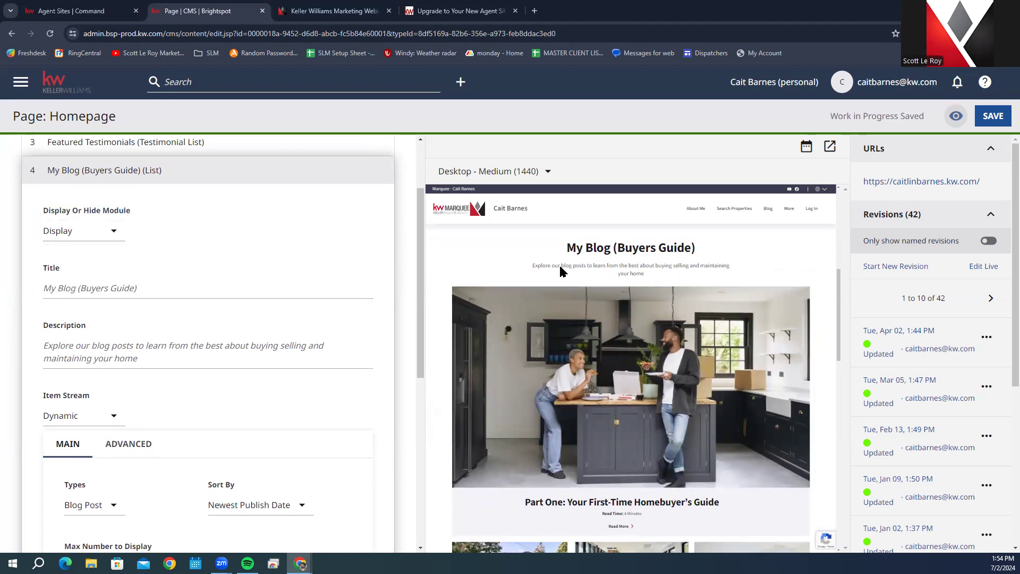
Step: Review the Blog Post stream settings and its four featured homebuyer guide posts
scroll(195, 368, down, 5)
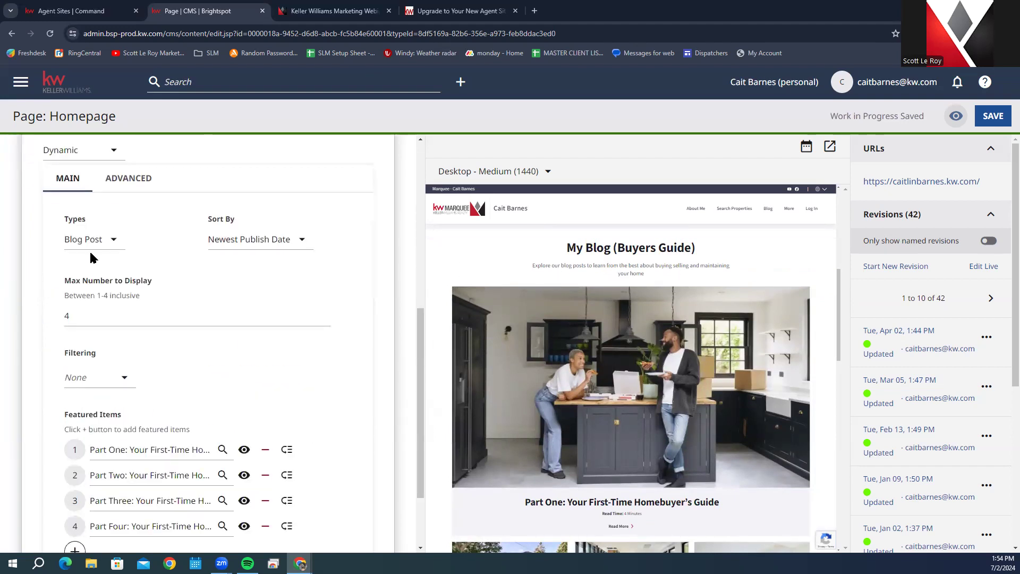
scroll(184, 330, up, 1)
scroll(181, 327, down, 1)
scroll(575, 349, down, 5)
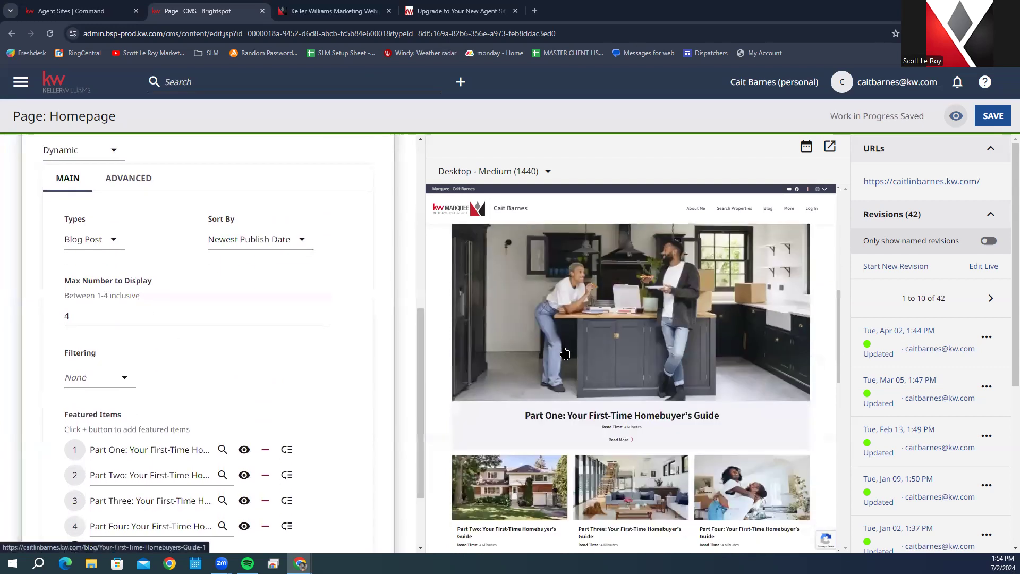
scroll(575, 348, up, 2)
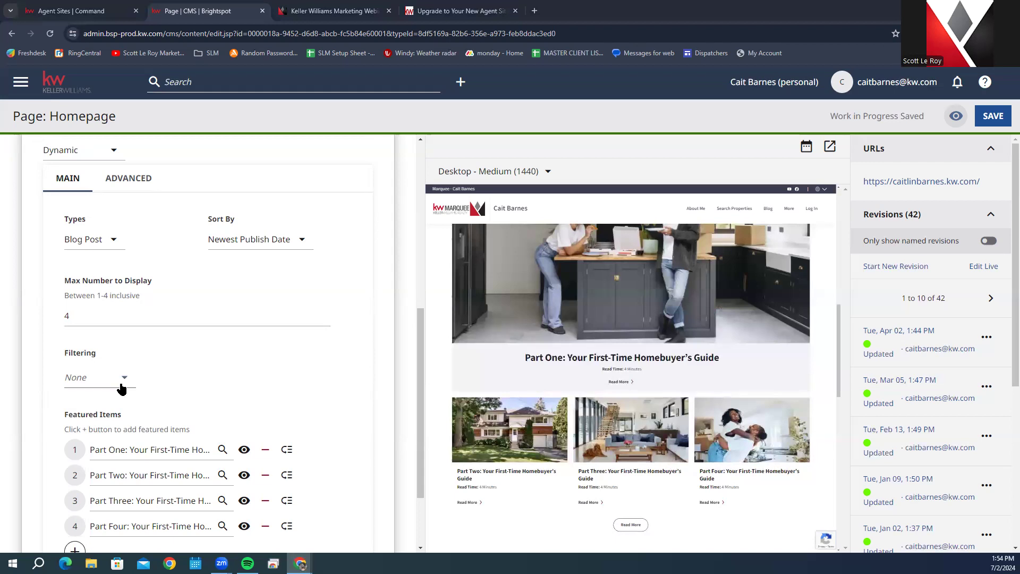
scroll(122, 389, down, 2)
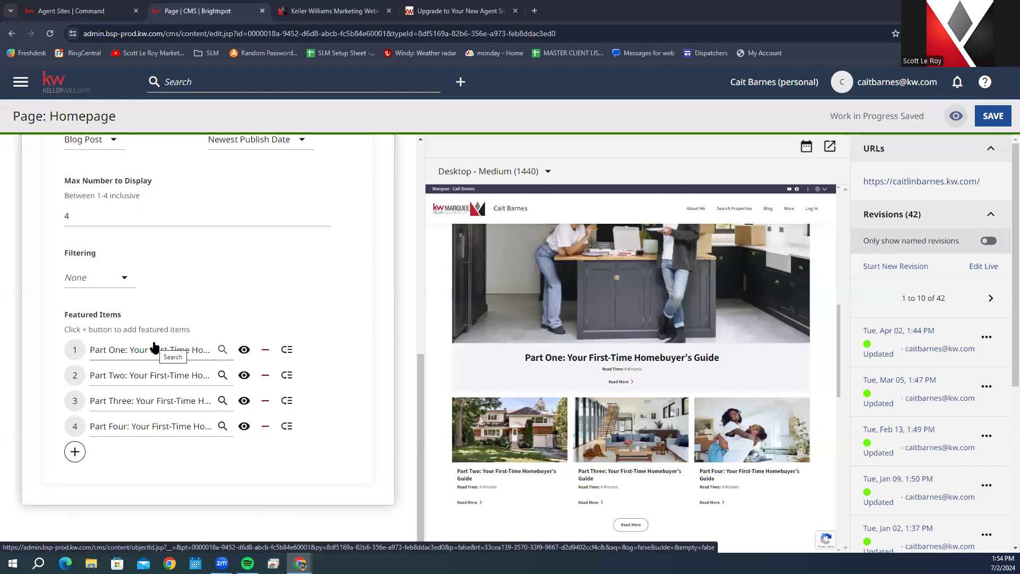
mouse_move(177, 353)
mouse_down()
mouse_move(178, 405)
mouse_move(174, 356)
mouse_up()
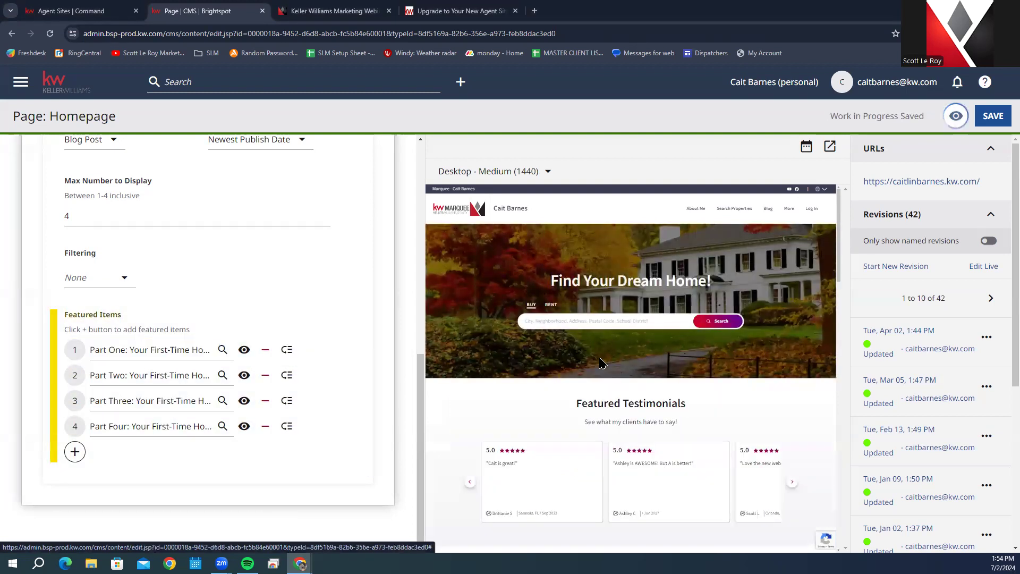
scroll(600, 364, down, 5)
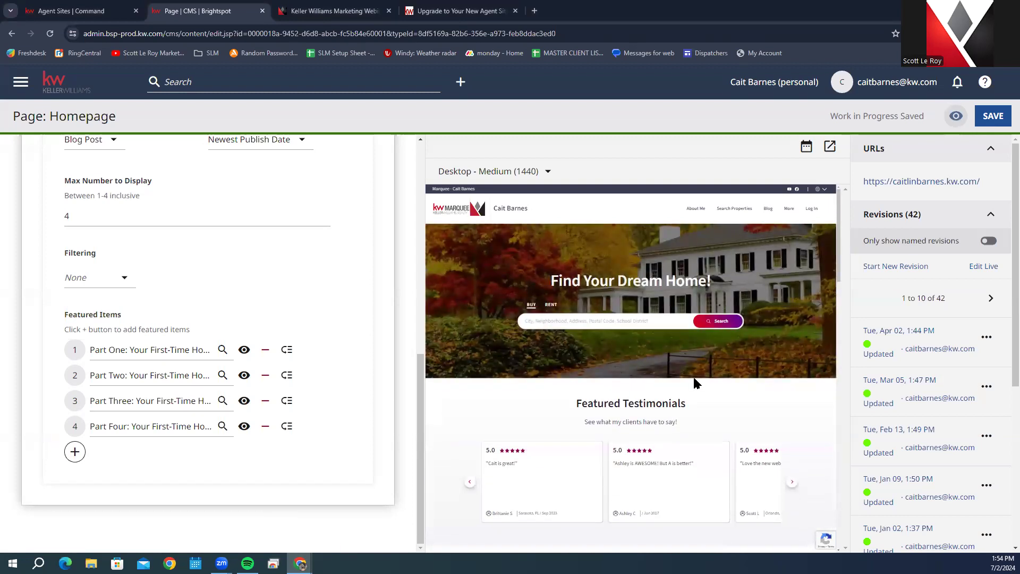
scroll(693, 379, down, 4)
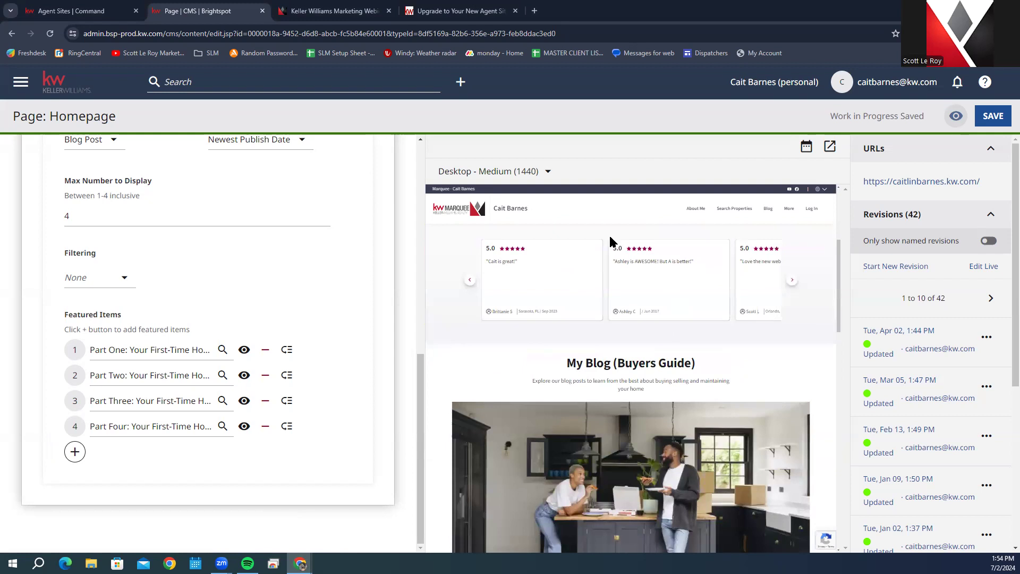
Step: Save the Homepage changes
click(993, 118)
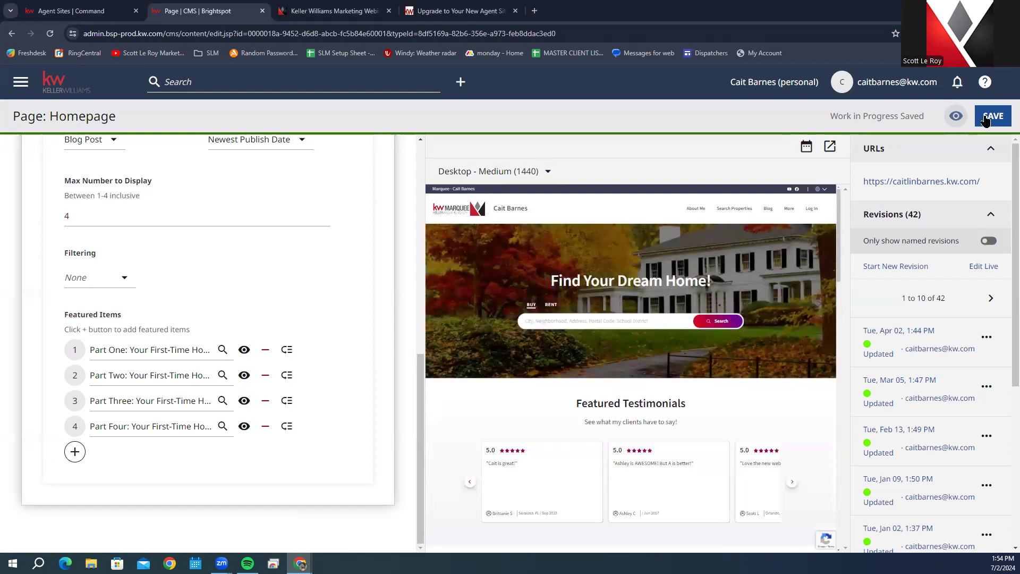
scroll(396, 410, up, 5)
scroll(519, 401, down, 1)
scroll(302, 375, up, 3)
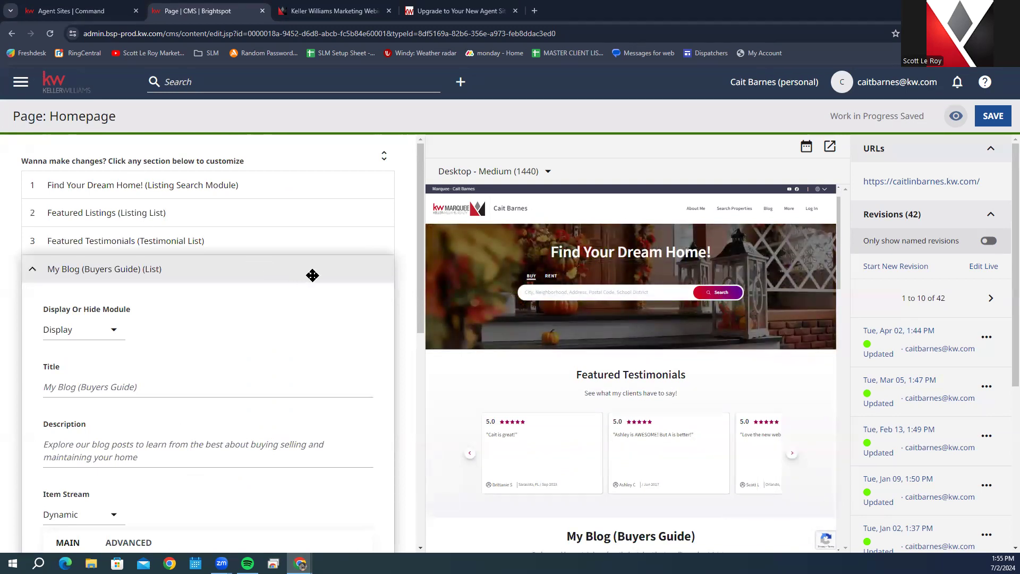
Step: Go to the dashboard via the KW logo, confirming Leave in the Leave site? dialog
click(62, 93)
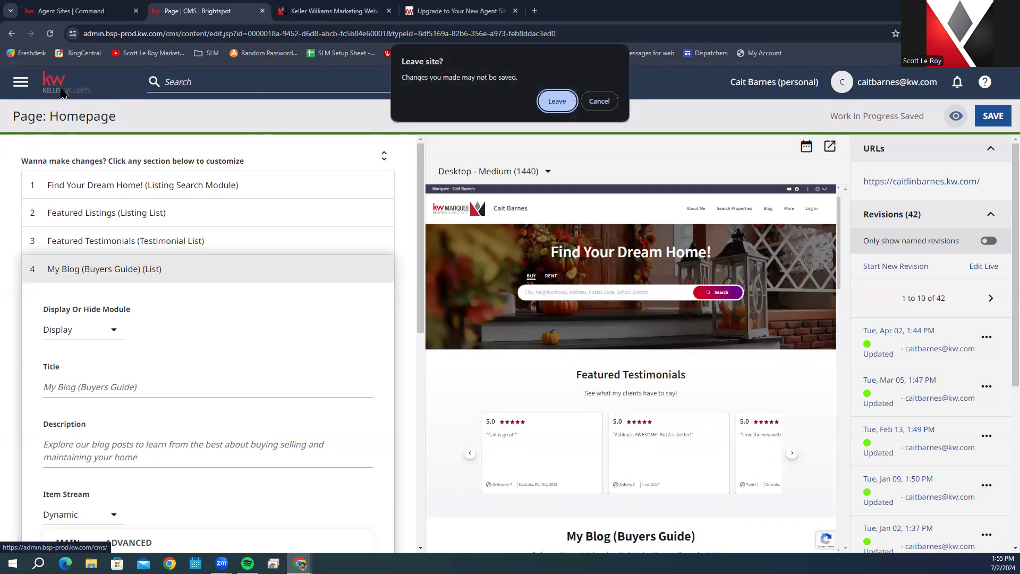
click(553, 99)
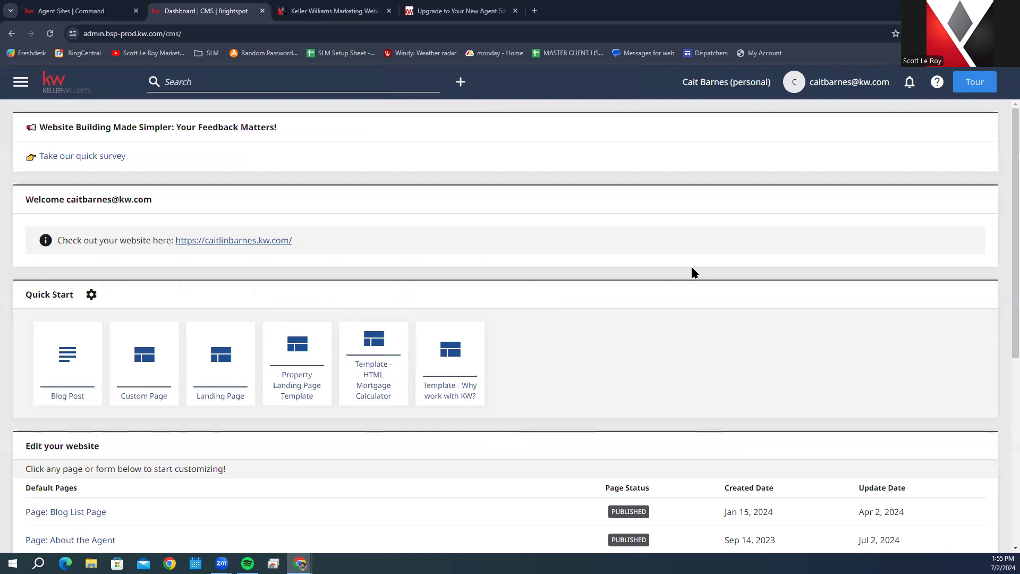
scroll(184, 481, down, 1)
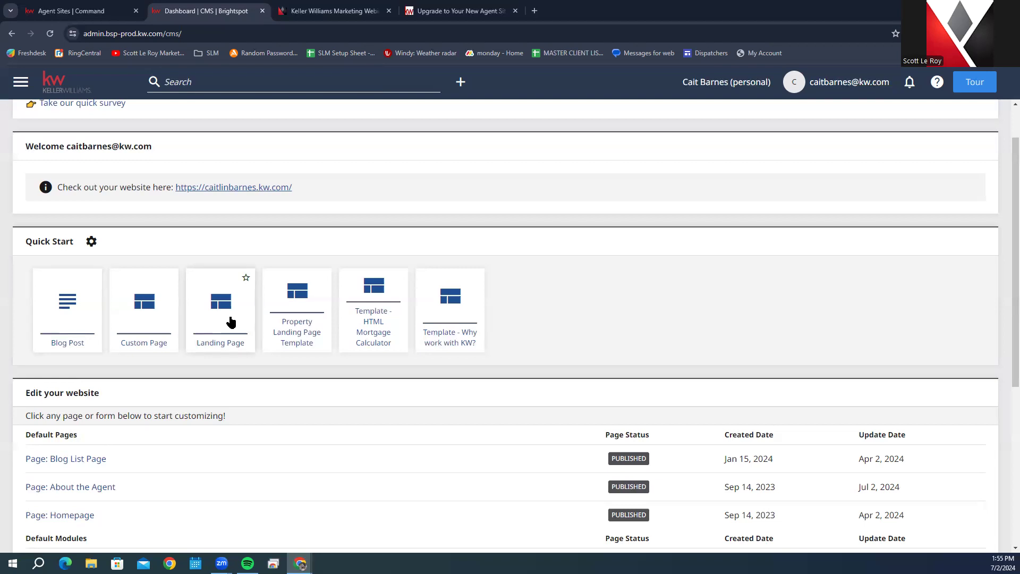
click(360, 5)
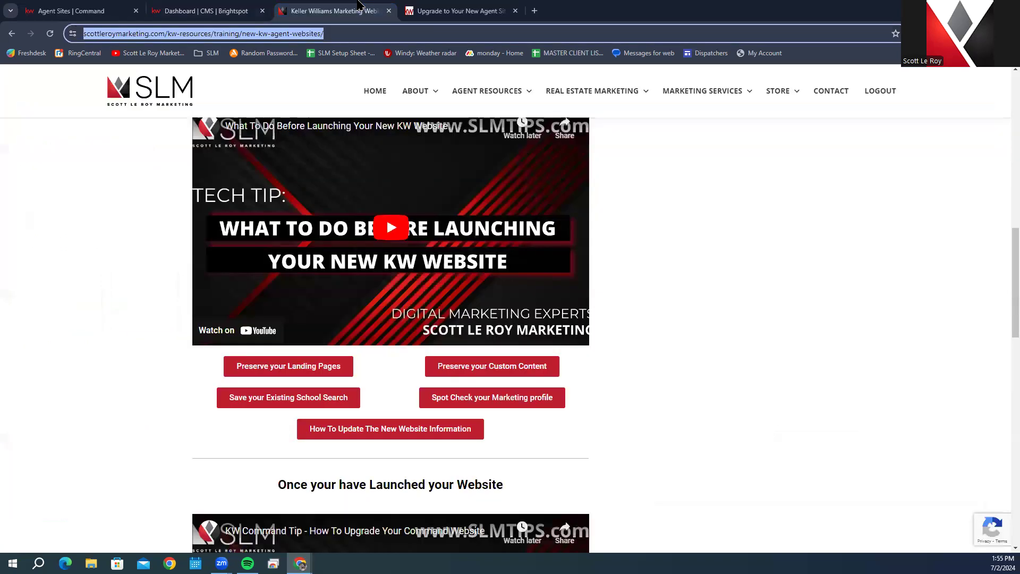
click(207, 11)
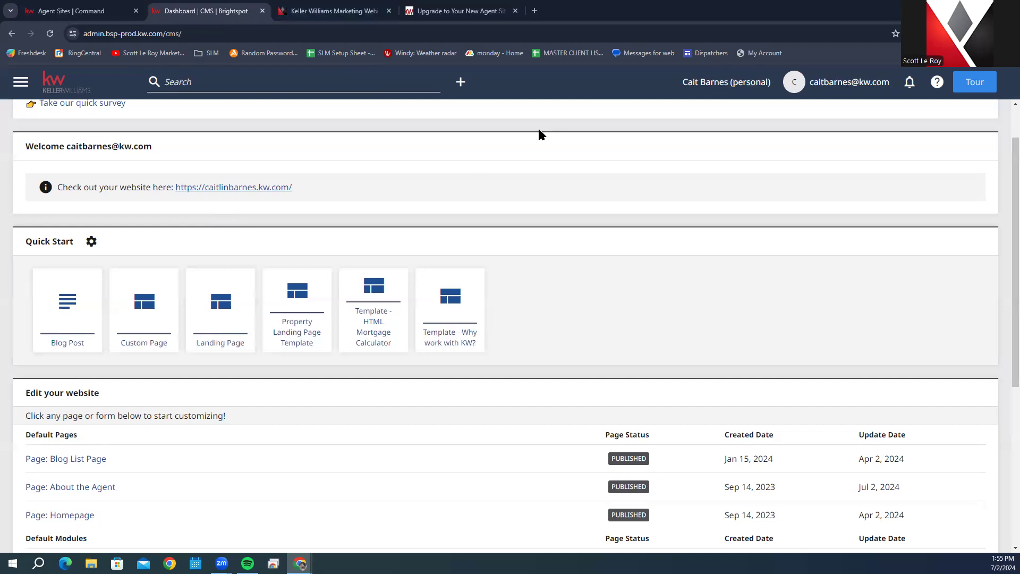
Step: Open the agent's live website, check the pages under More, then return to the Dashboard tab
click(252, 188)
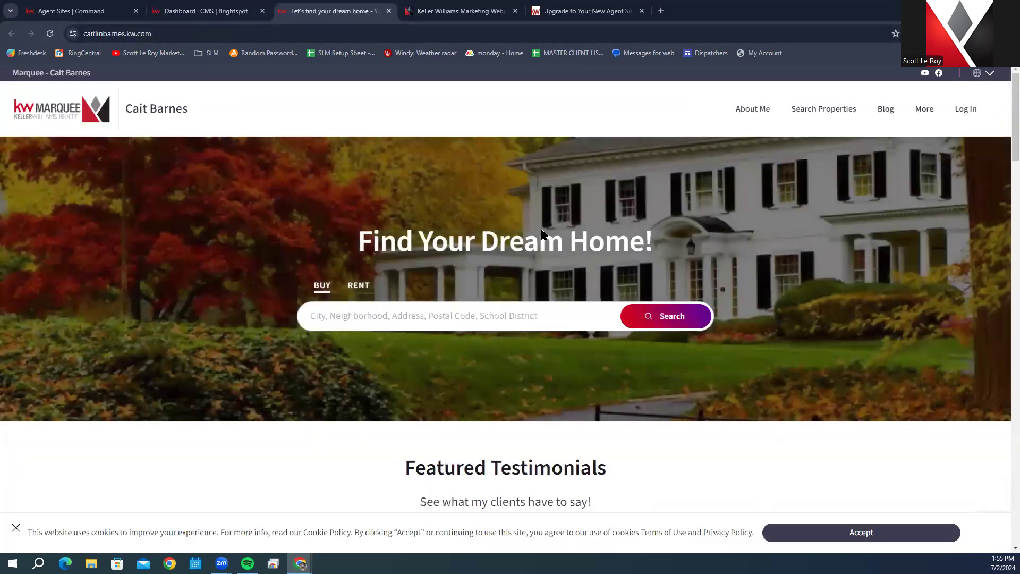
click(933, 114)
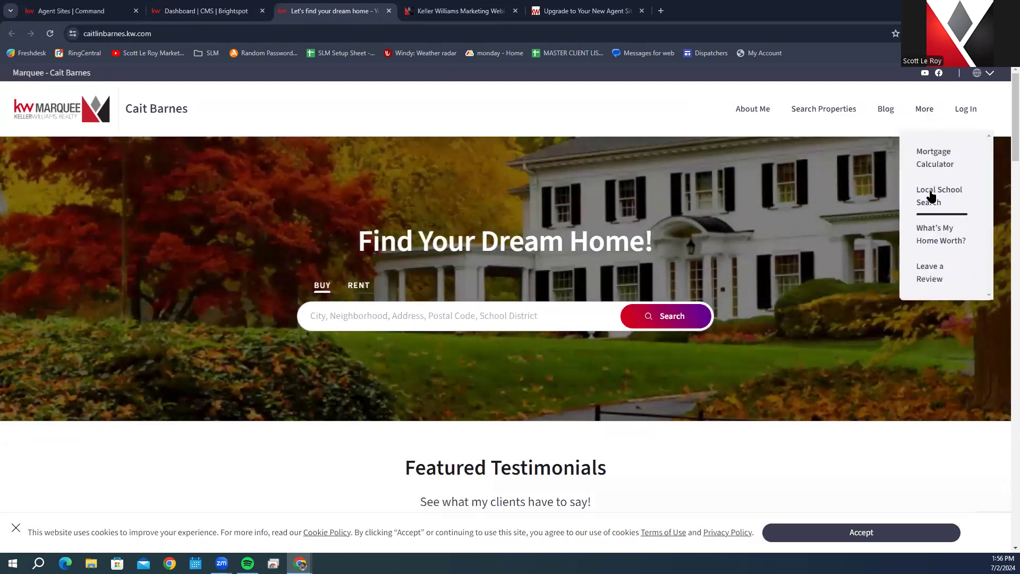
click(177, 5)
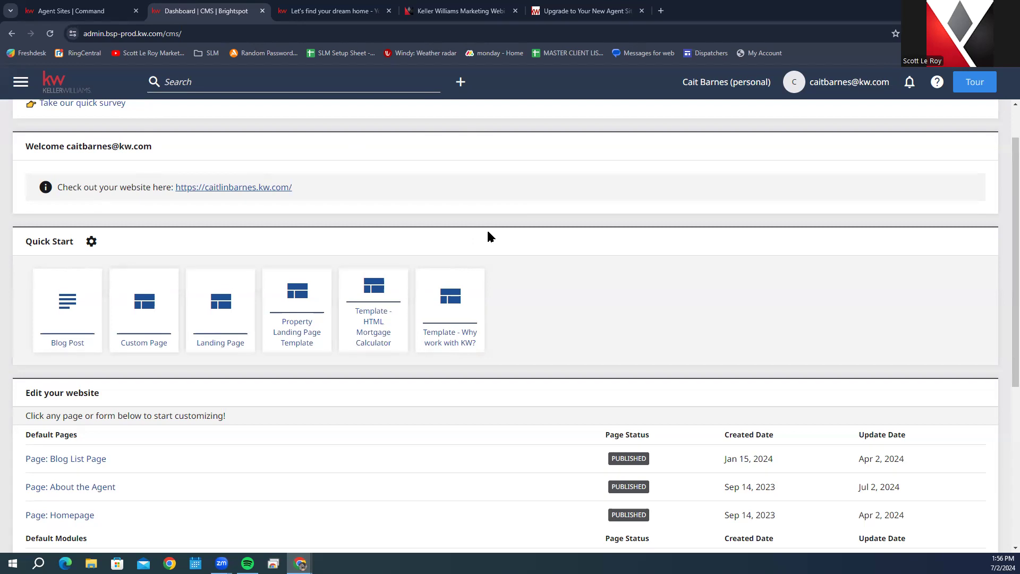
click(289, 314)
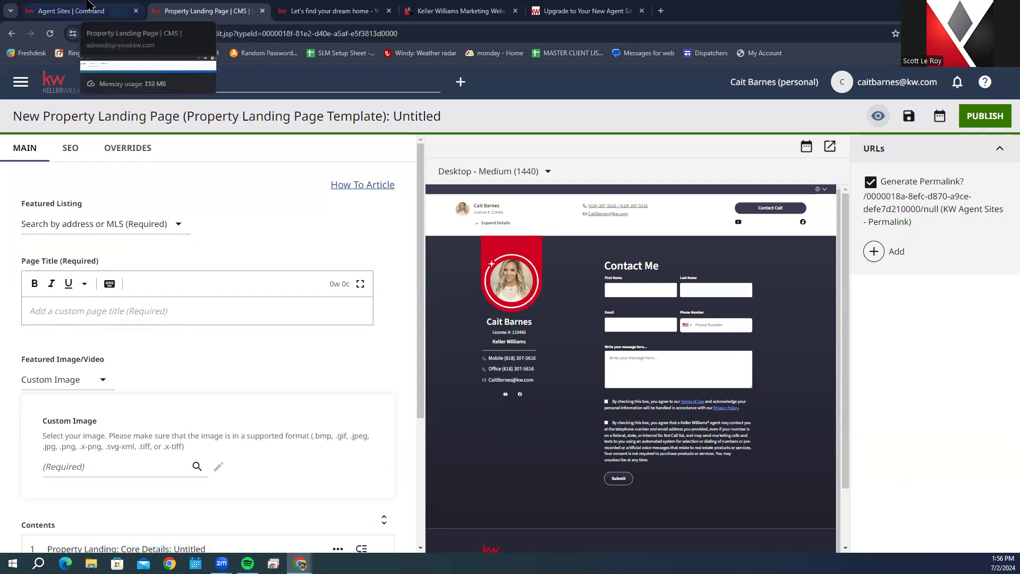
click(61, 87)
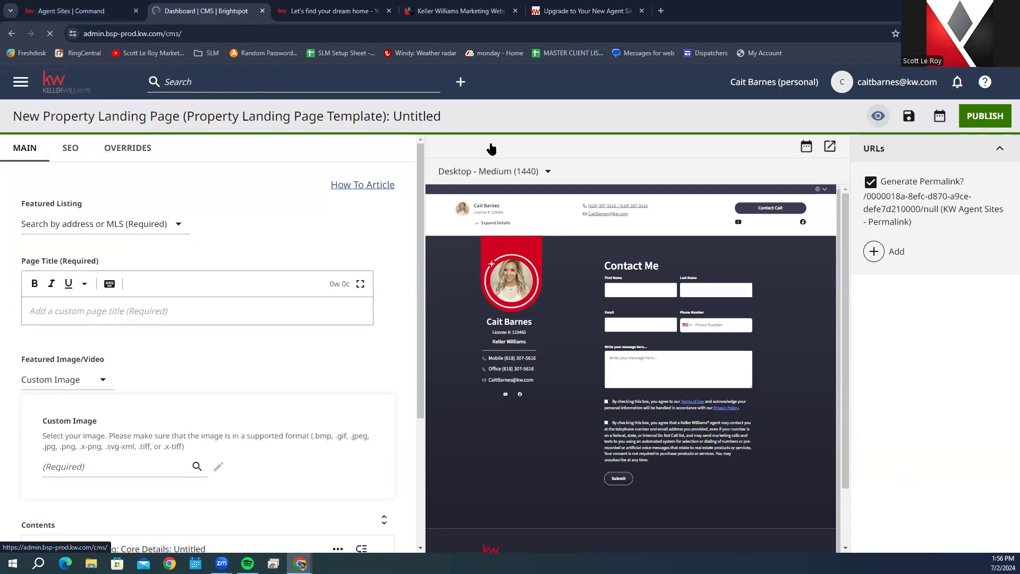